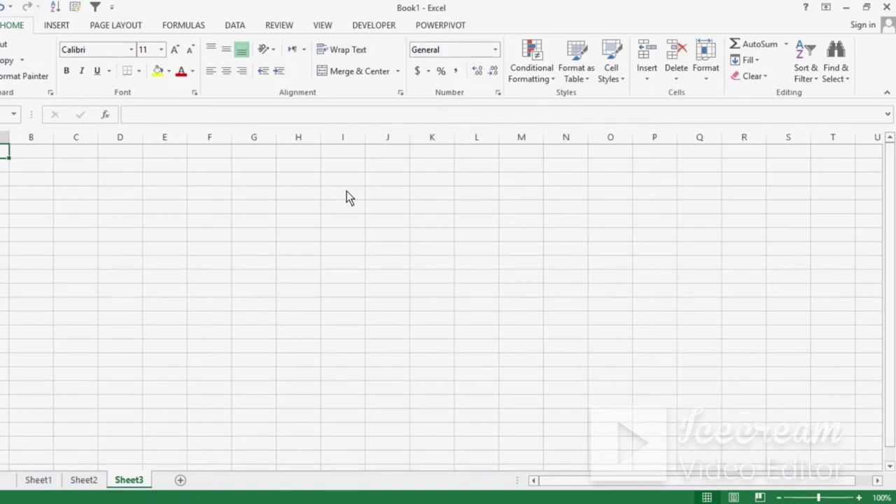
Step: Bring up the View tab's workbook view, window and macro options for the blank workbook
click(325, 25)
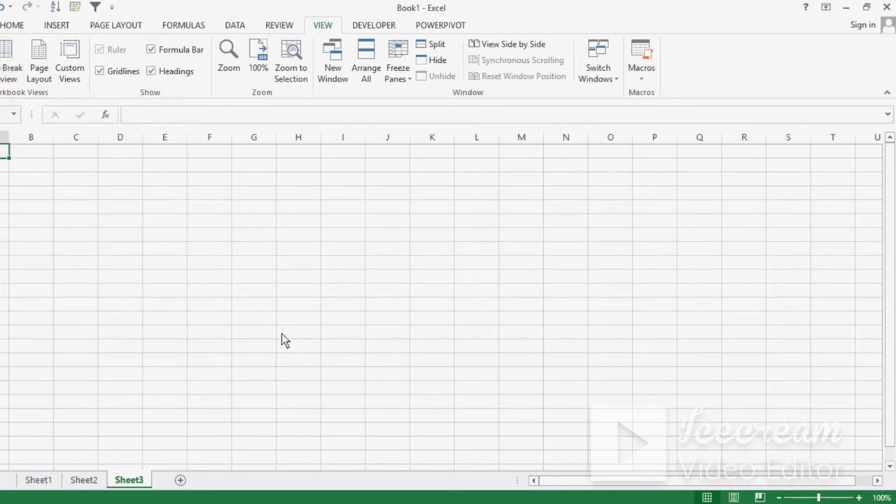
Step: Copy the whole ABC Mart sales table on Sheet1
click(39, 481)
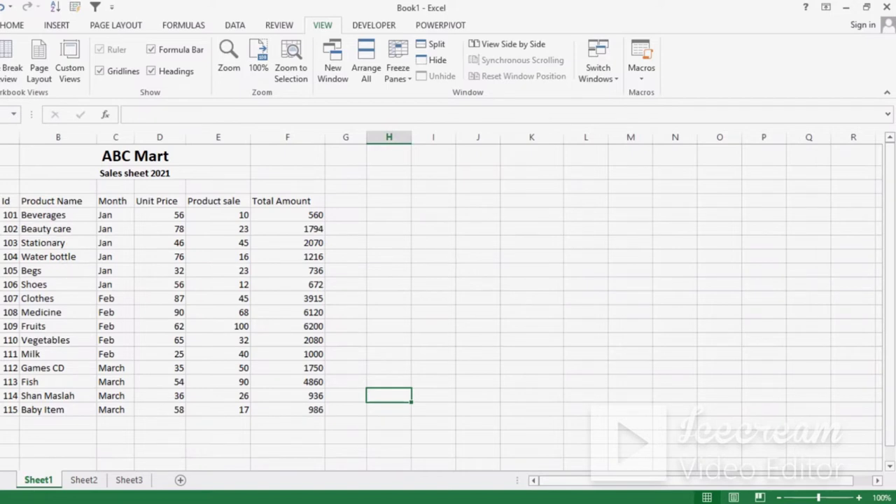
mouse_move(9, 201)
mouse_down()
mouse_move(302, 400)
mouse_move(298, 413)
mouse_up()
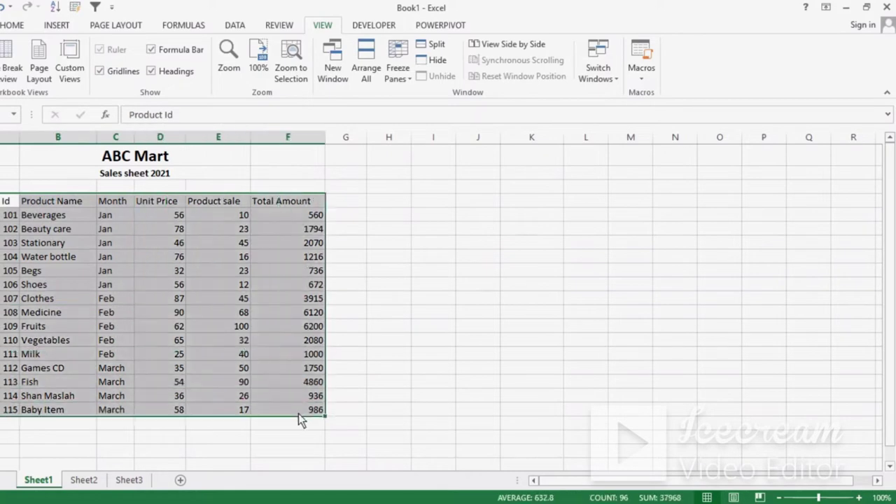
key(ctrl+c)
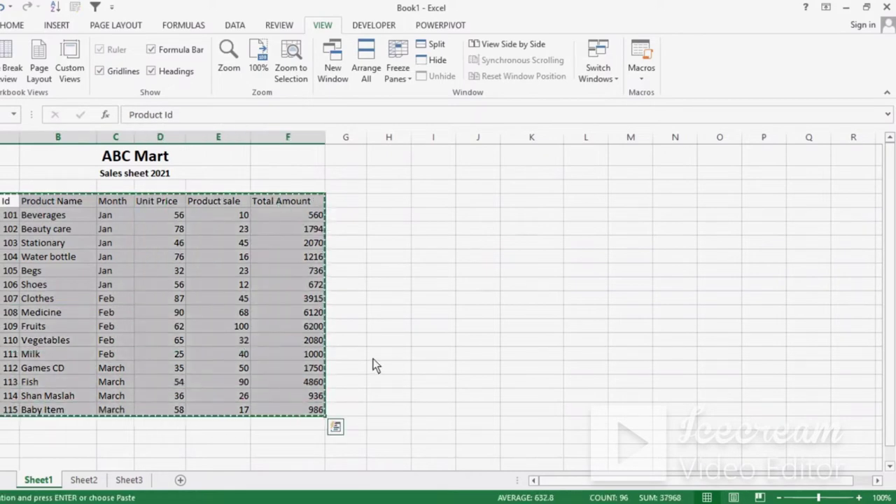
Step: Paste copies of the sales table at G4, M4, A21, G21 and M21
click(345, 203)
key(ctrl+v)
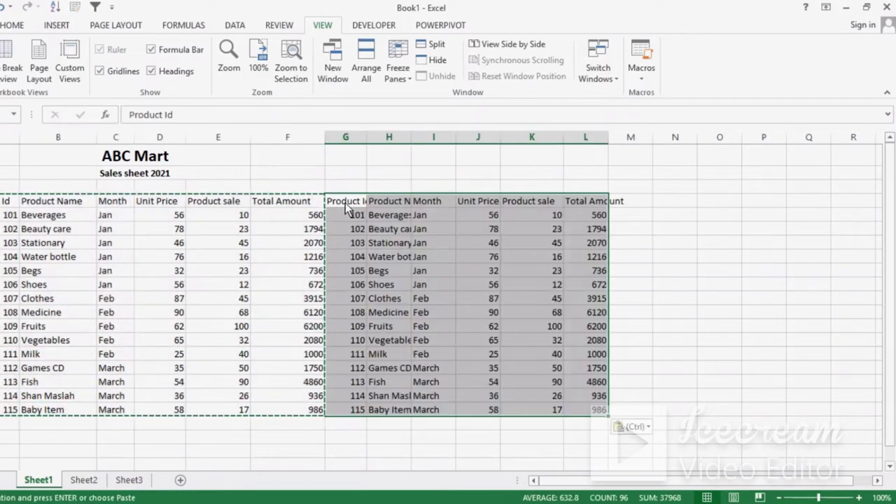
click(629, 205)
key(ctrl+v)
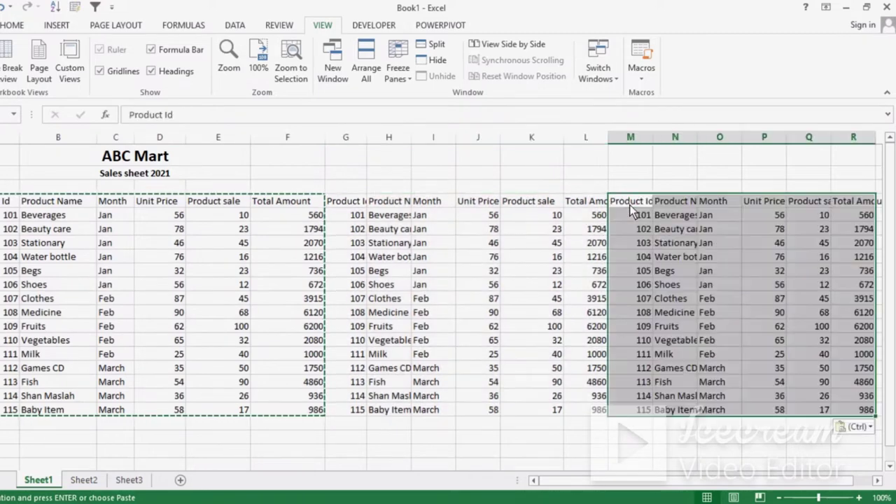
scroll(891, 217, down, 1)
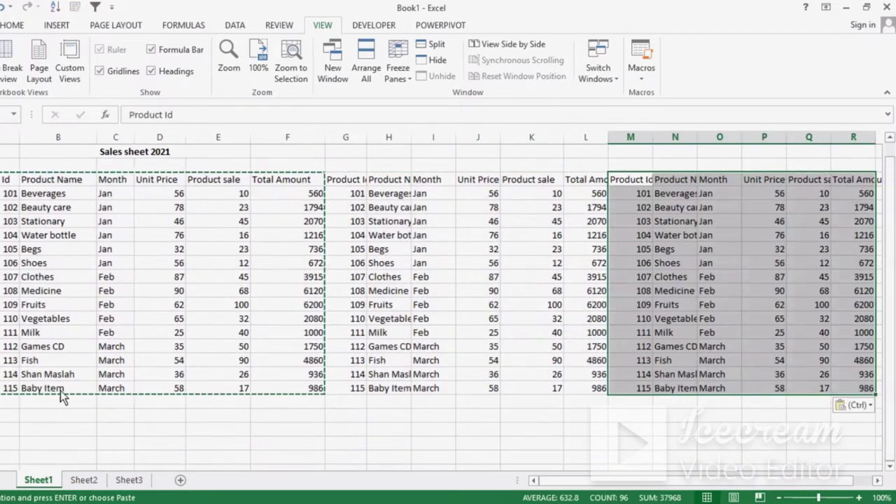
click(14, 402)
key(ctrl+v)
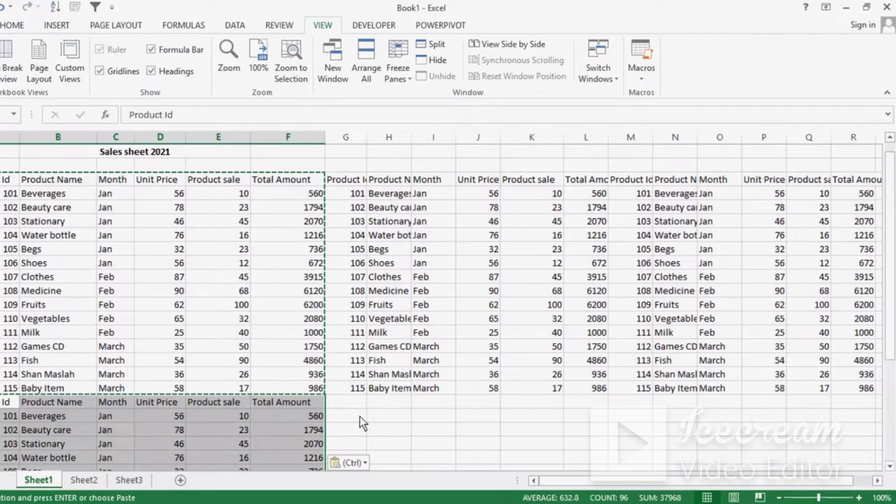
click(357, 404)
key(ctrl+v)
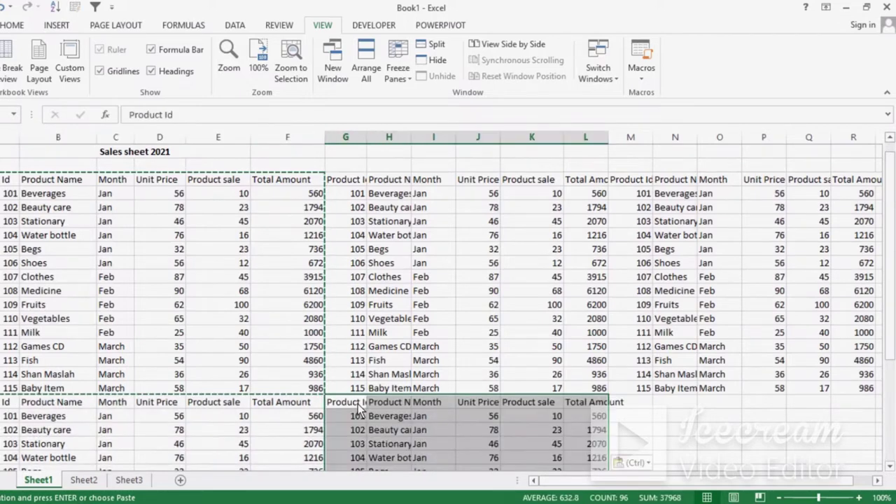
click(648, 401)
key(ctrl+v)
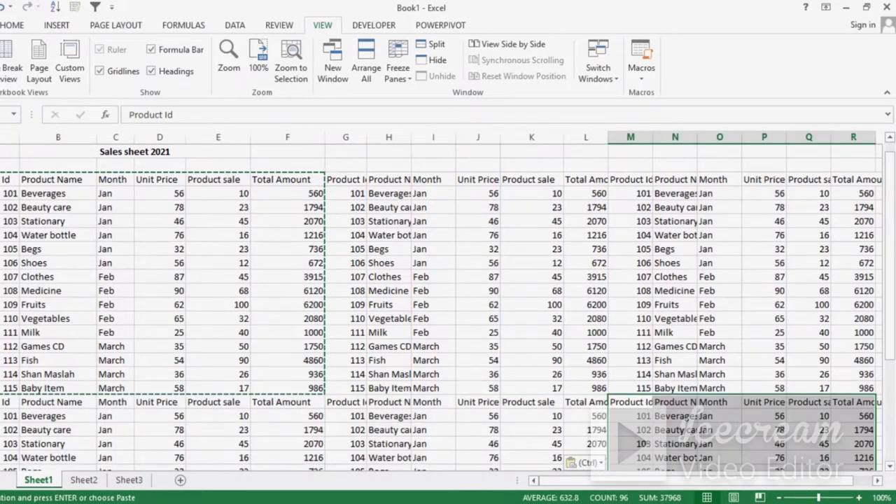
Step: Paste three more copies of the table in the row below, at A37, G37 and M37
scroll(695, 380, down, 4)
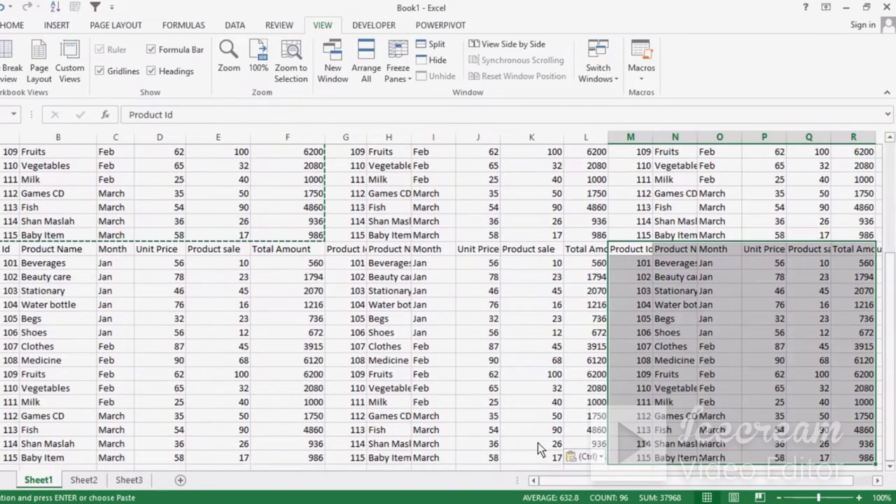
click(483, 459)
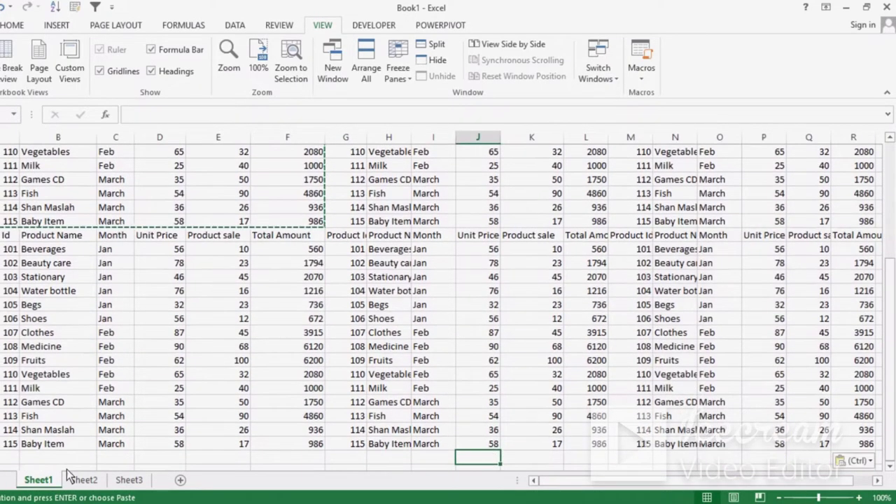
click(2, 459)
key(ctrl+v)
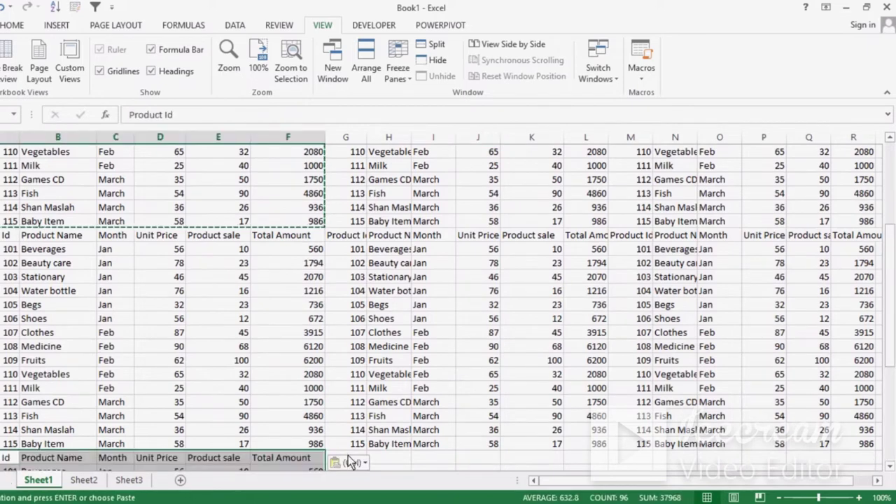
click(393, 462)
click(353, 453)
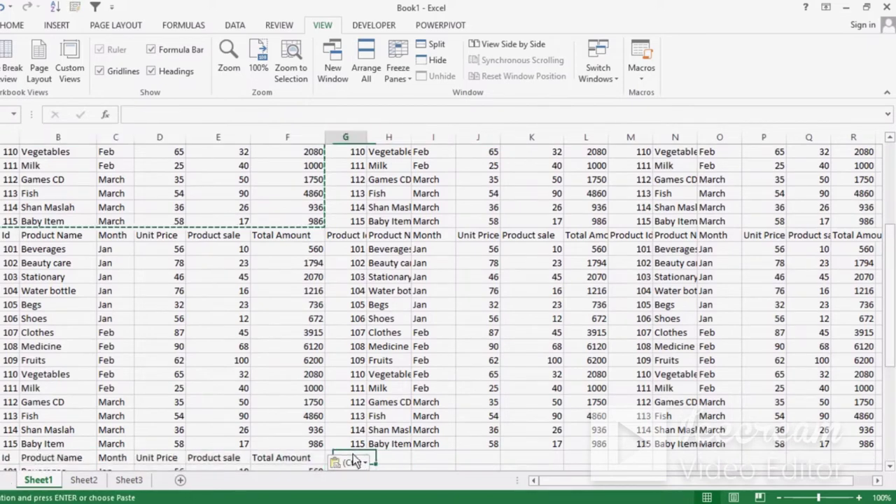
key(ctrl+v)
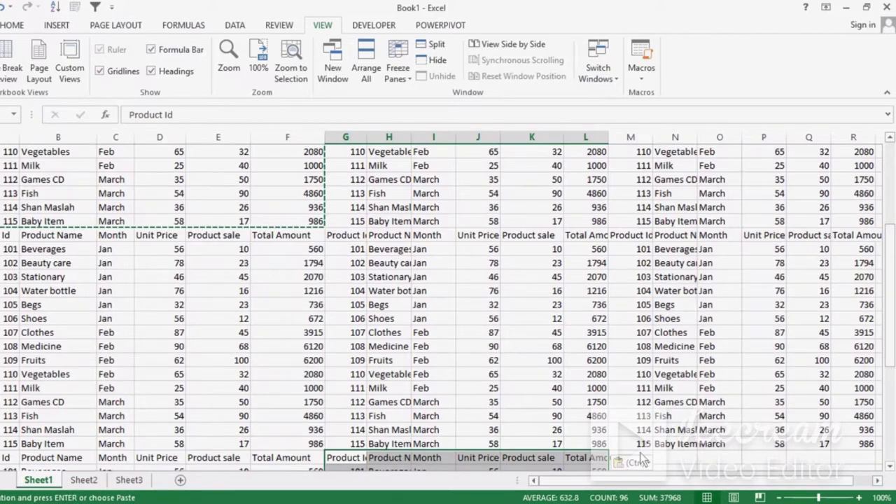
click(637, 457)
key(ctrl+v)
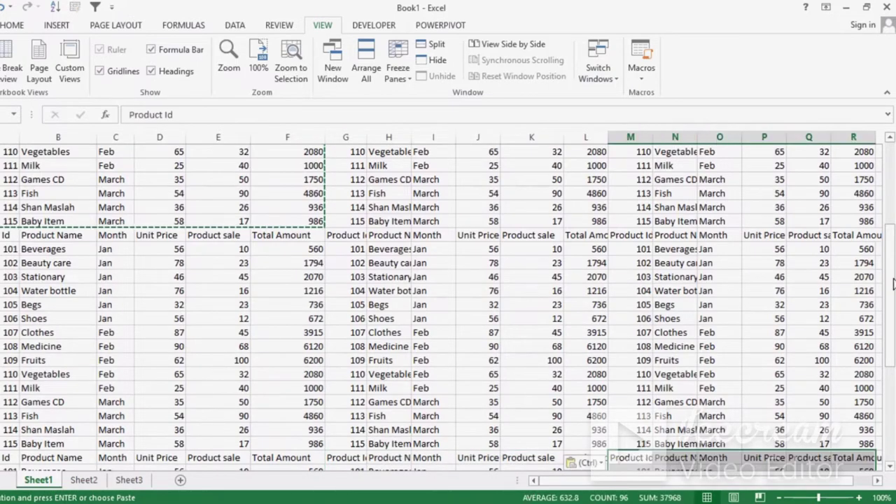
mouse_move(891, 308)
mouse_down()
mouse_move(890, 371)
mouse_move(891, 210)
mouse_up()
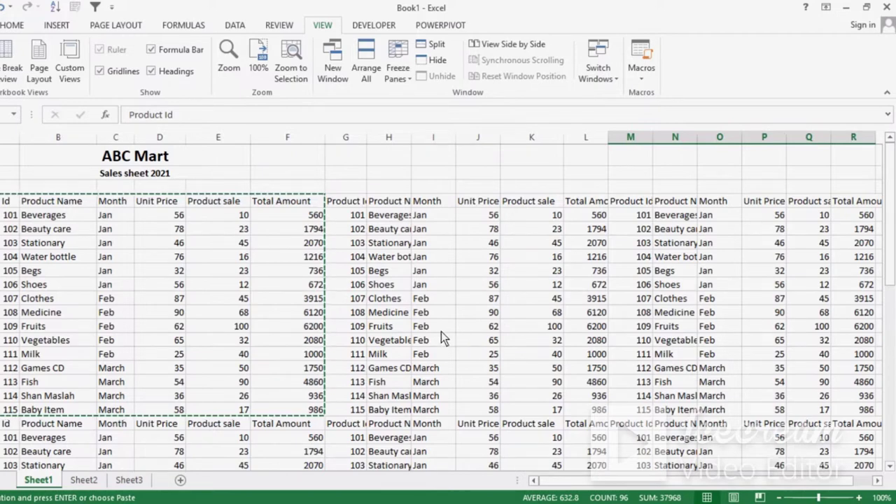
Step: Cancel the pending copy marquee and scroll down through the tiled tables
key(Escape)
scroll(403, 238, down, 3)
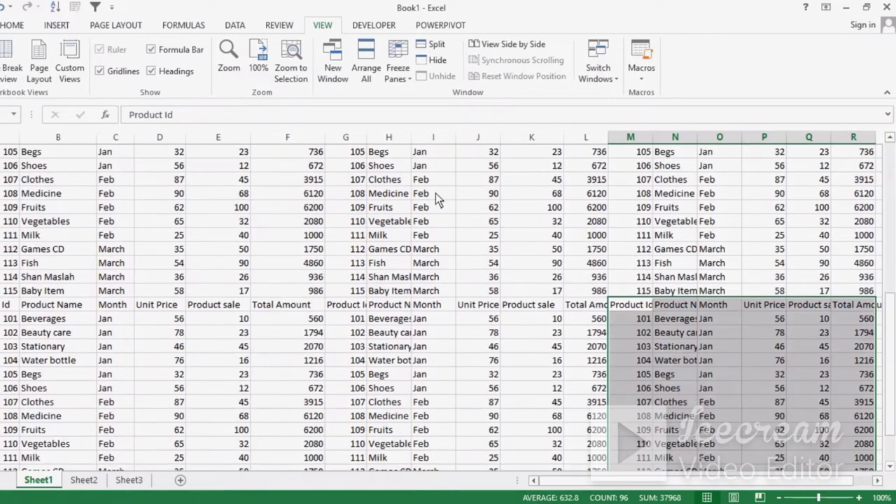
Step: Check Sheet1's printed page breaks in Page Break Preview, scrolling through the pages, then head back to Normal
click(7, 83)
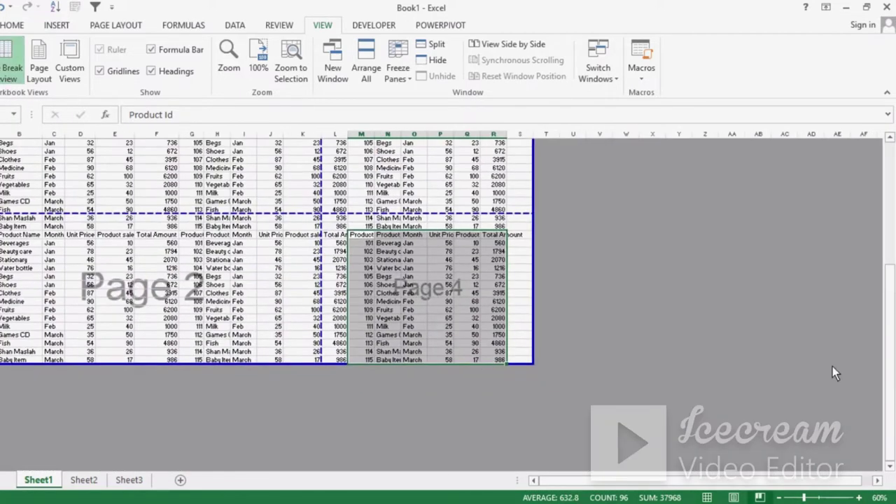
drag(889, 371, 889, 280)
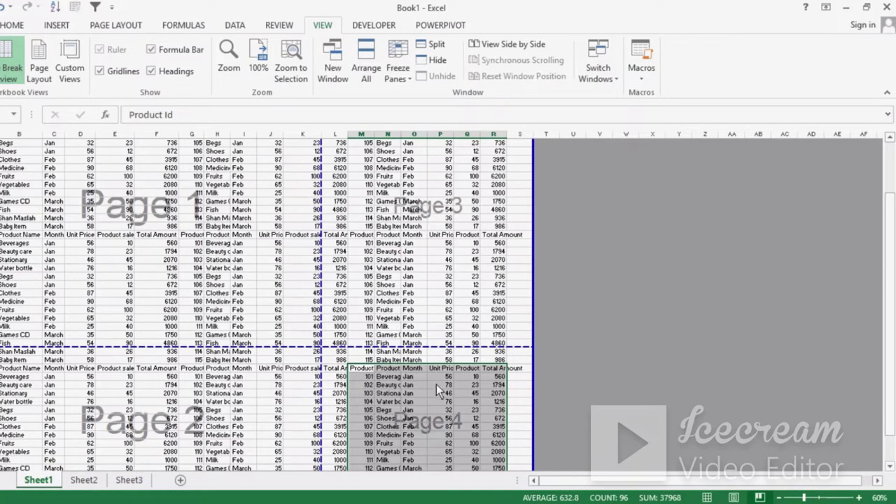
drag(891, 295, 893, 236)
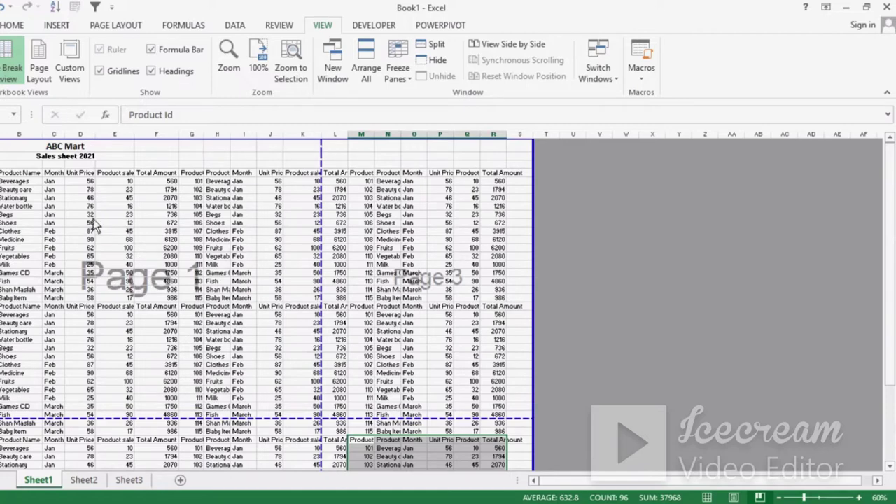
key(alt+w)
Step: Return to Normal view and narrow columns B and K on Sheet1
key(l)
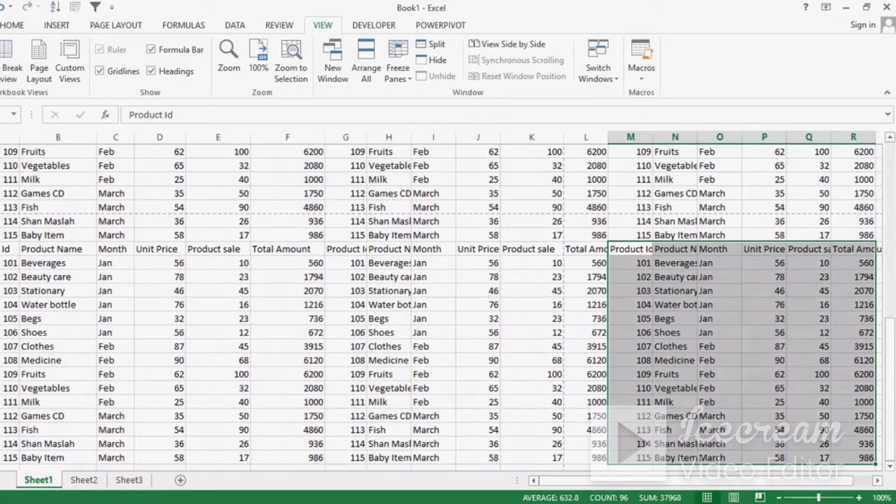
click(145, 233)
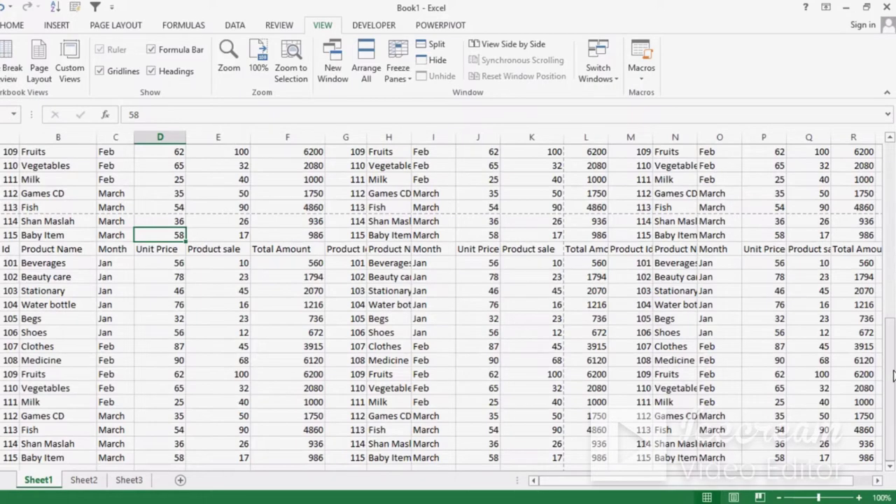
drag(893, 376, 634, 252)
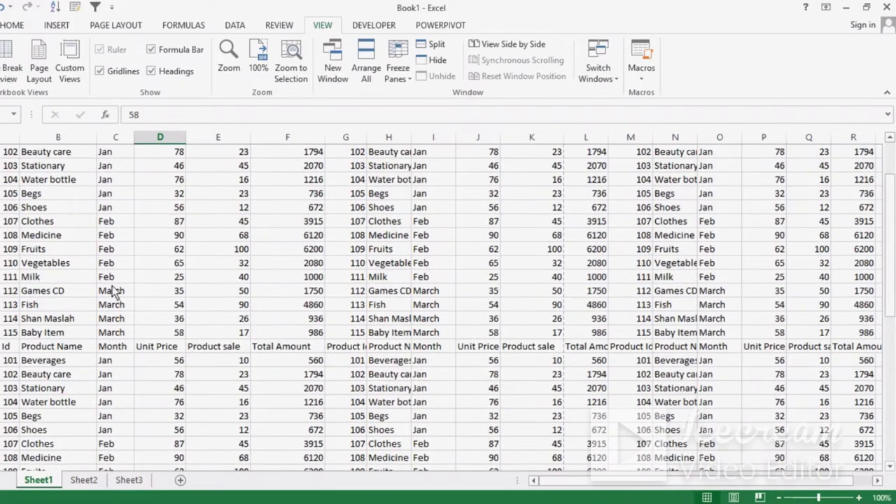
mouse_move(96, 136)
mouse_down()
mouse_move(71, 136)
mouse_move(103, 137)
mouse_up()
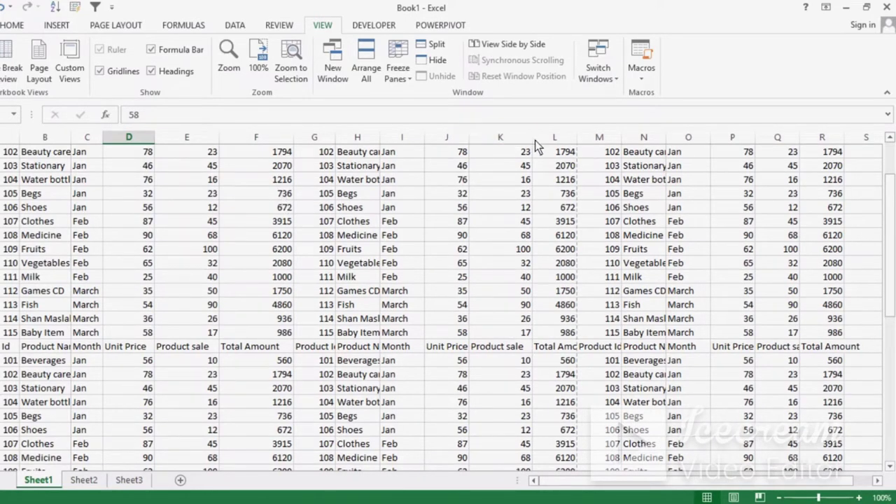
drag(527, 136, 496, 137)
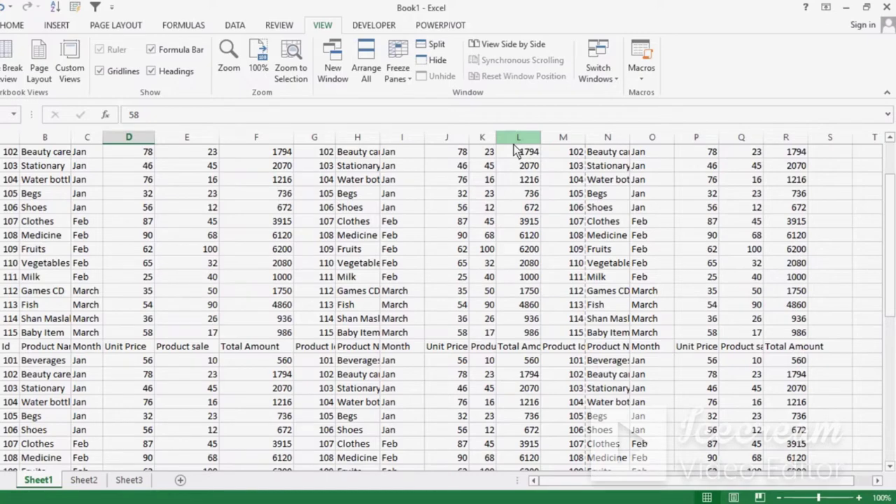
click(12, 70)
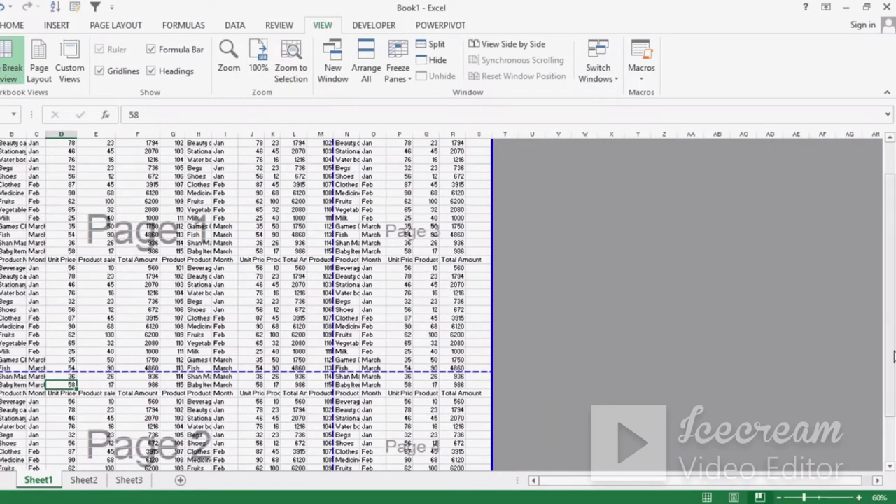
drag(890, 365, 893, 407)
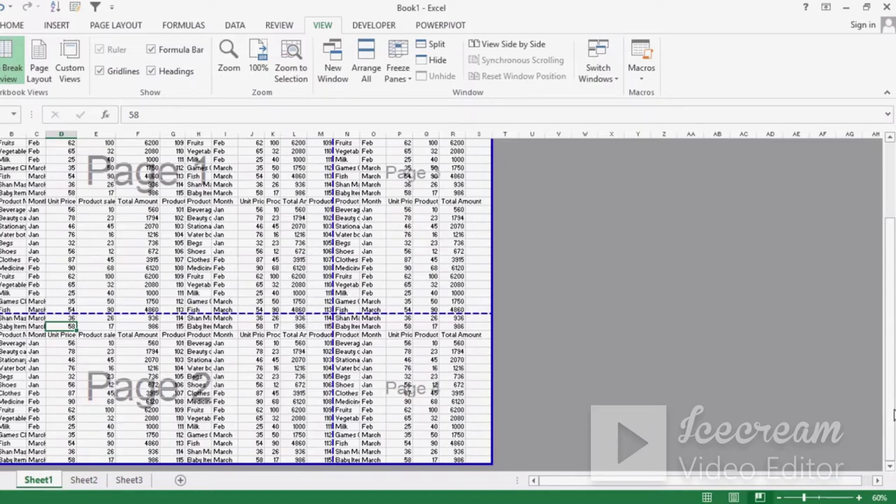
click(892, 429)
click(4, 59)
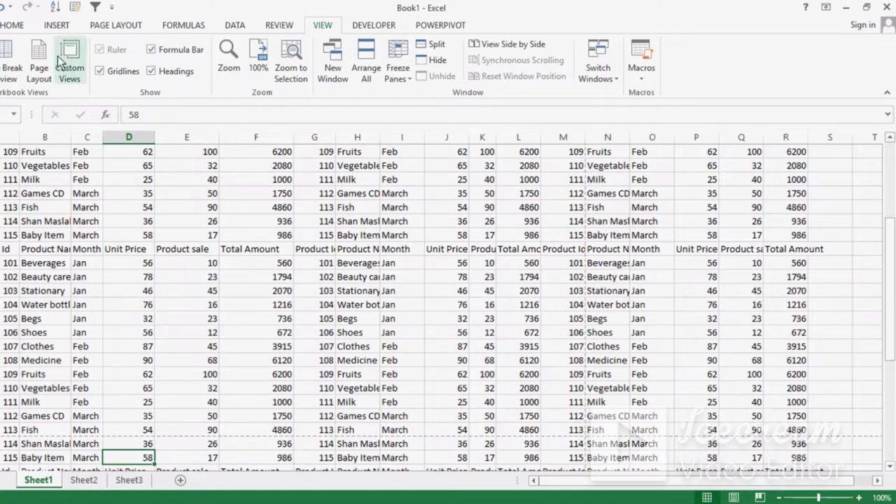
Step: Browse Sheet1's pages in Page Layout view, zooming out to 60% and back in to 112%
click(45, 56)
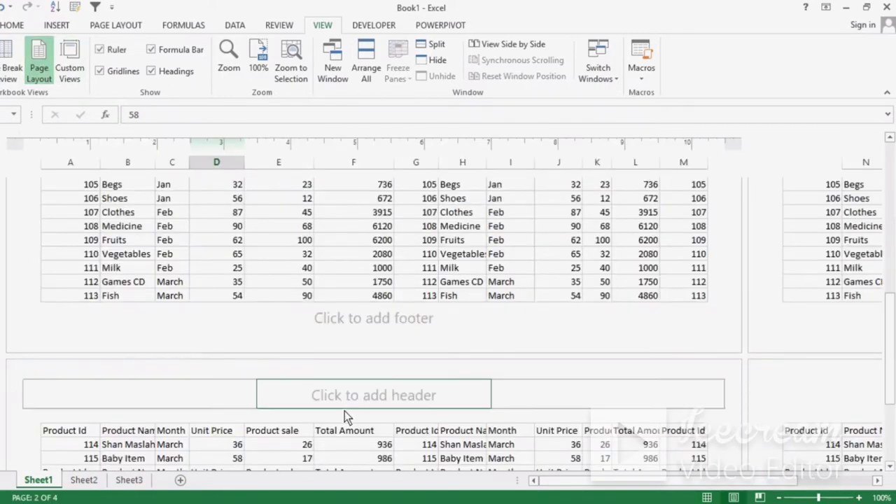
drag(891, 348, 892, 259)
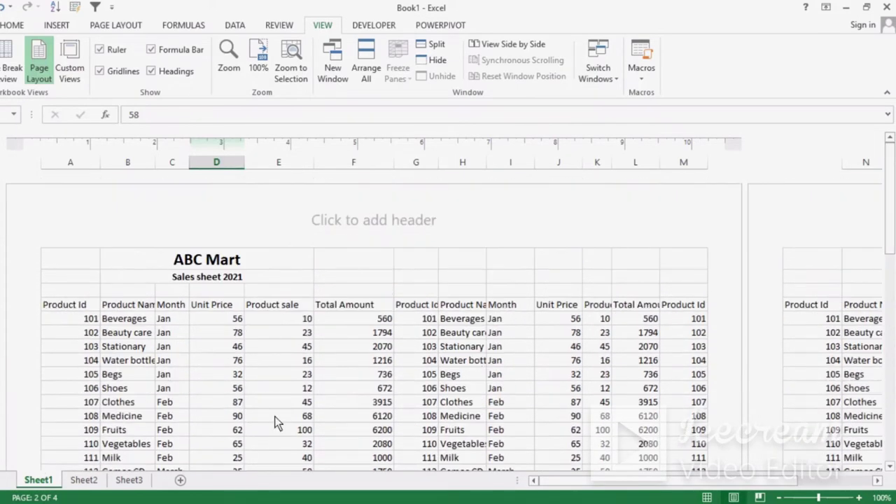
drag(891, 238, 891, 254)
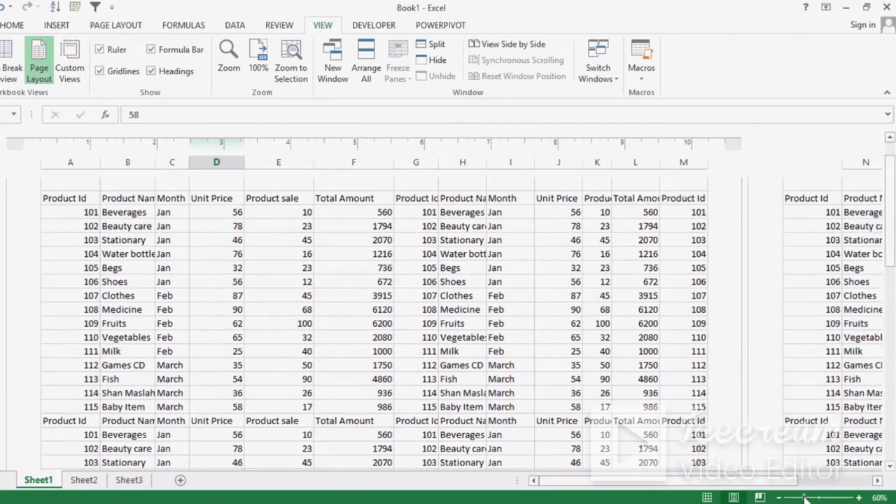
drag(818, 498, 806, 498)
drag(892, 280, 892, 279)
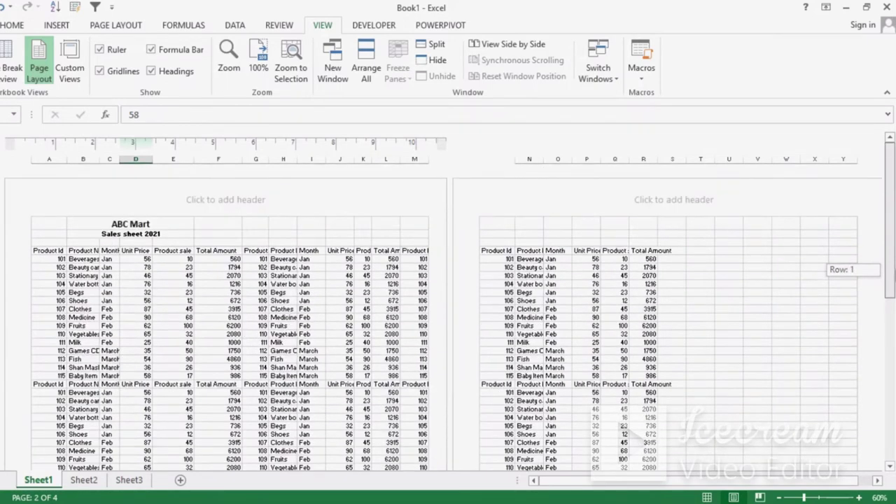
drag(894, 270, 893, 277)
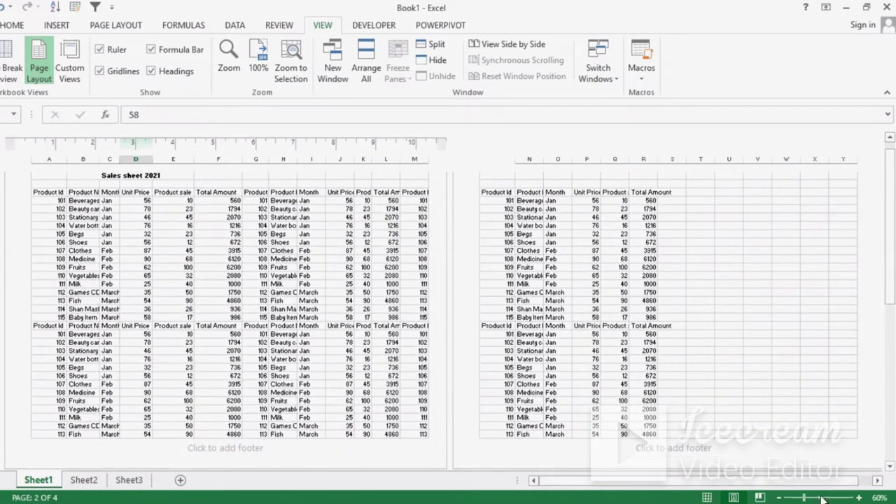
drag(804, 498, 820, 498)
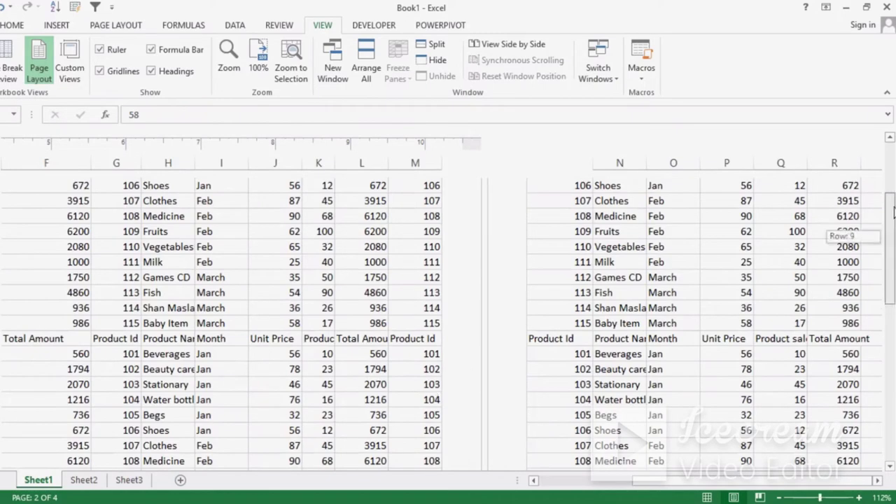
drag(891, 252, 891, 238)
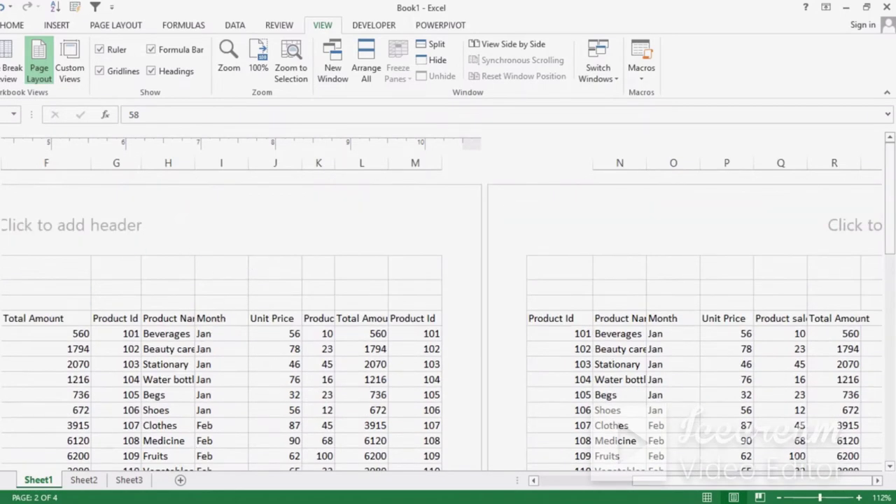
drag(891, 238, 892, 364)
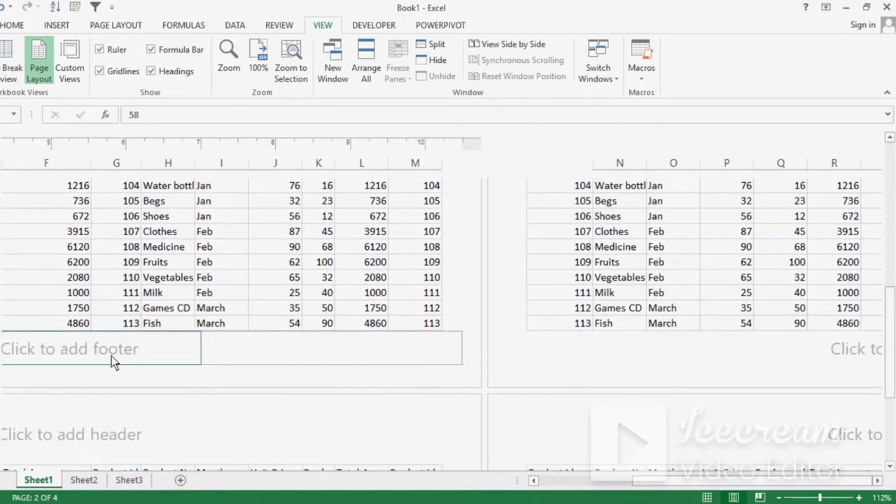
Step: Leave Page Layout for Normal view, glance at Custom Views, and switch to Sheet2's marks table
click(3, 63)
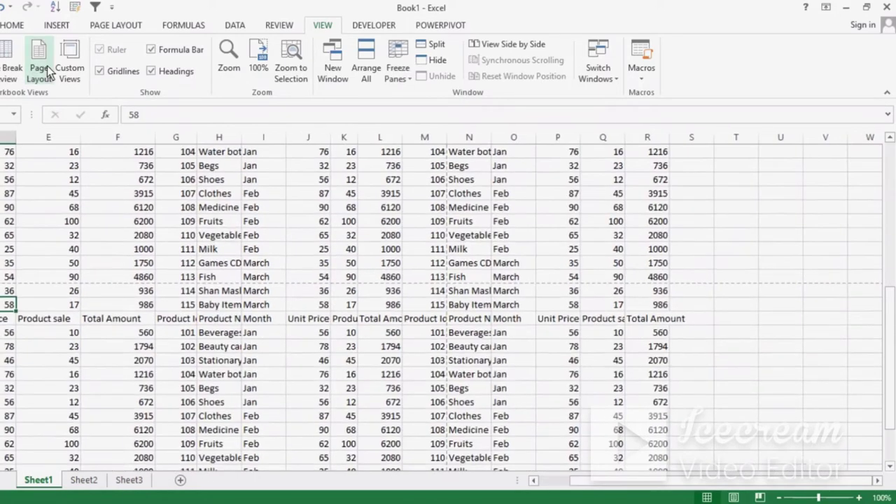
click(70, 68)
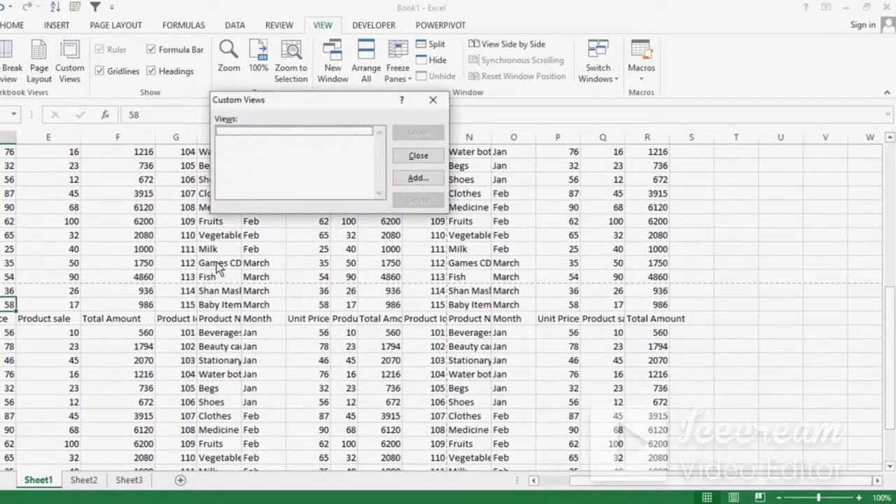
click(437, 99)
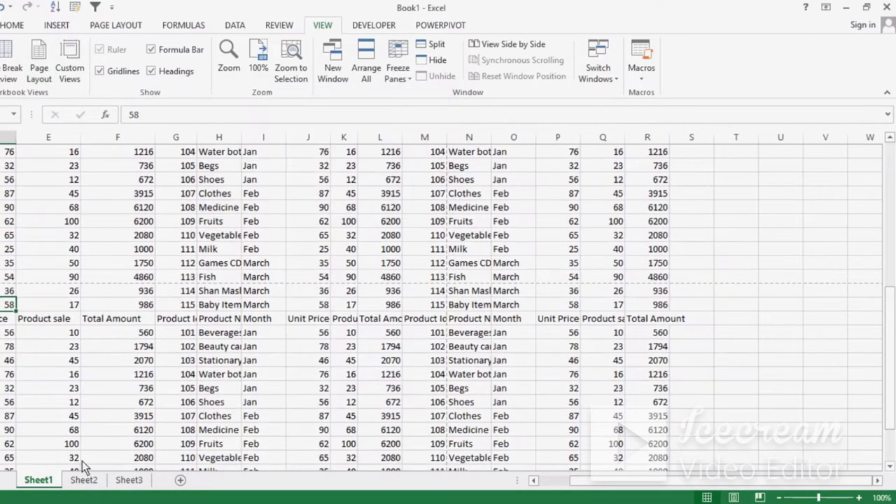
click(85, 482)
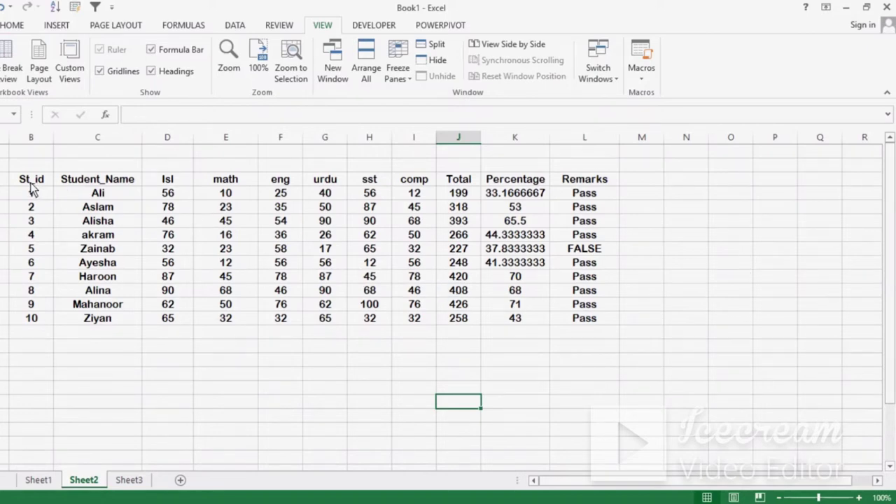
Step: Select the whole student marks table and save it as custom view '123', then deselect it
mouse_move(32, 184)
mouse_down()
mouse_move(322, 235)
mouse_move(592, 320)
mouse_up()
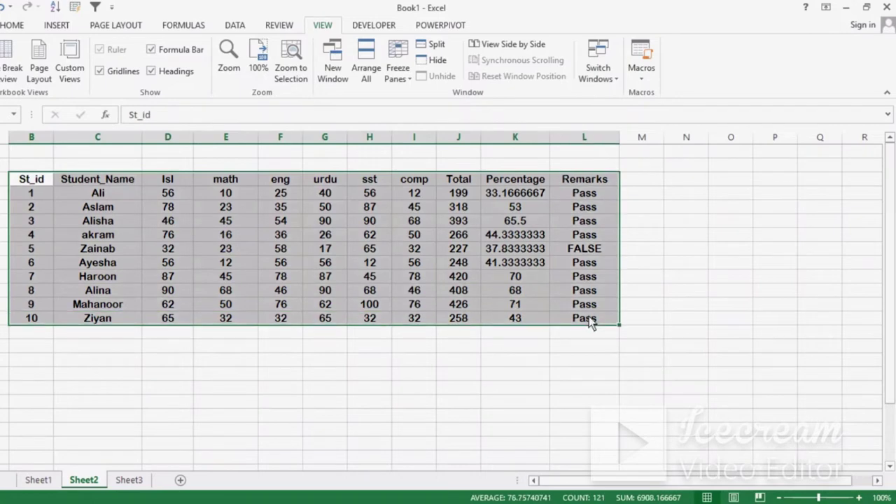
click(77, 76)
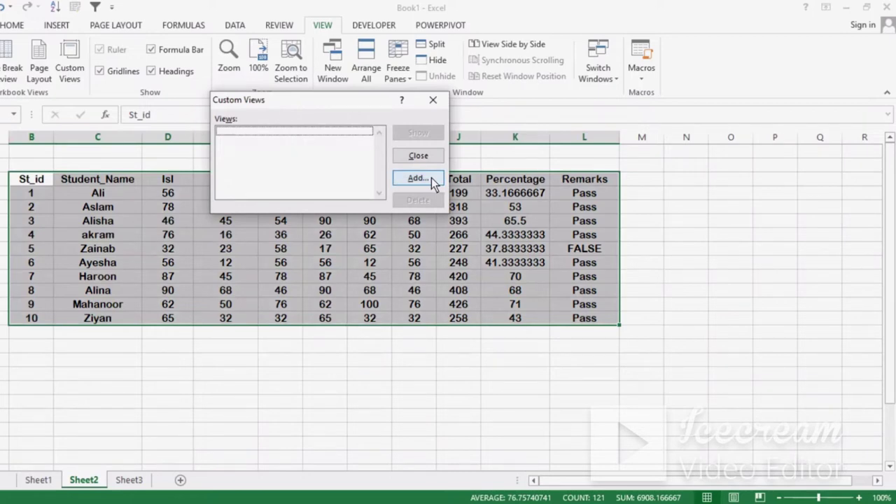
click(432, 178)
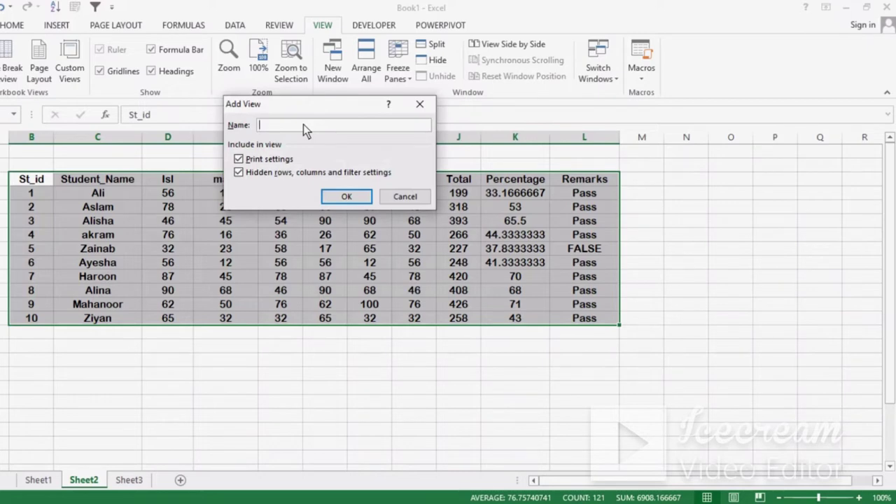
text(123)
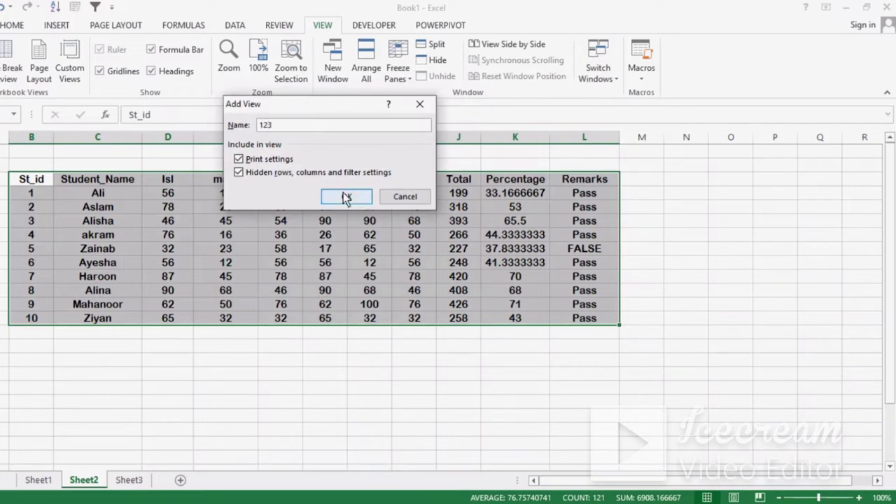
click(345, 196)
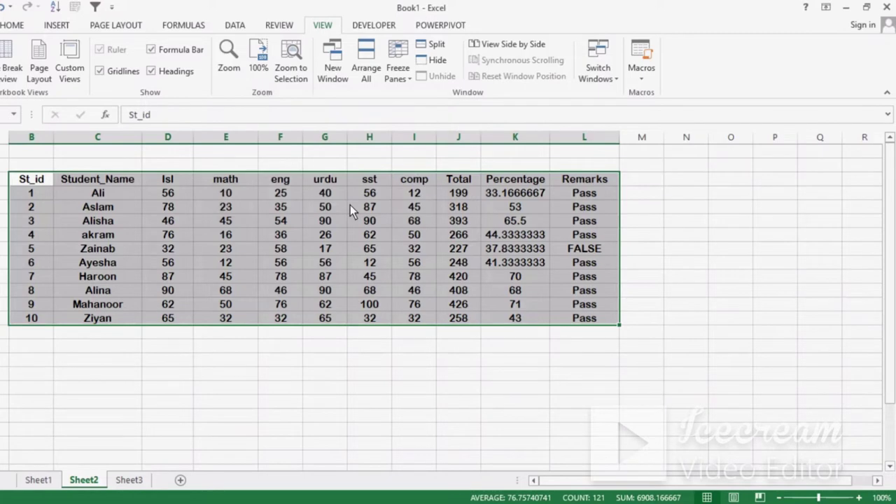
click(267, 364)
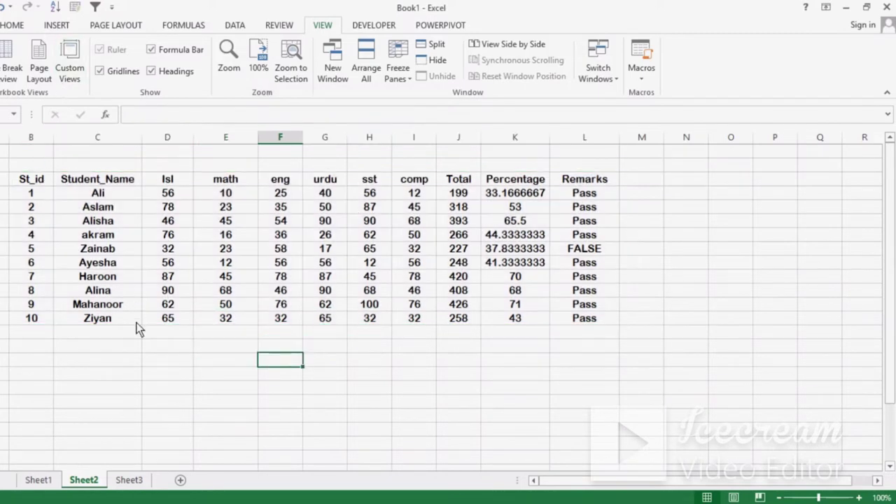
click(63, 377)
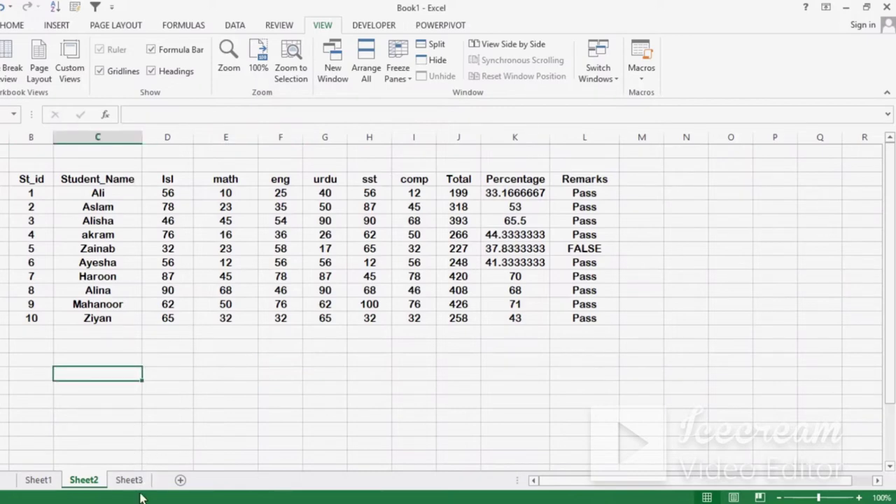
click(37, 376)
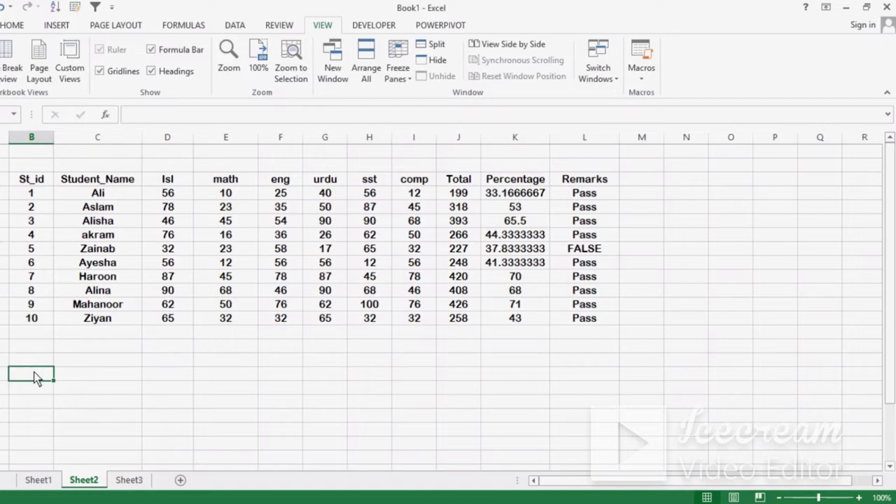
click(66, 77)
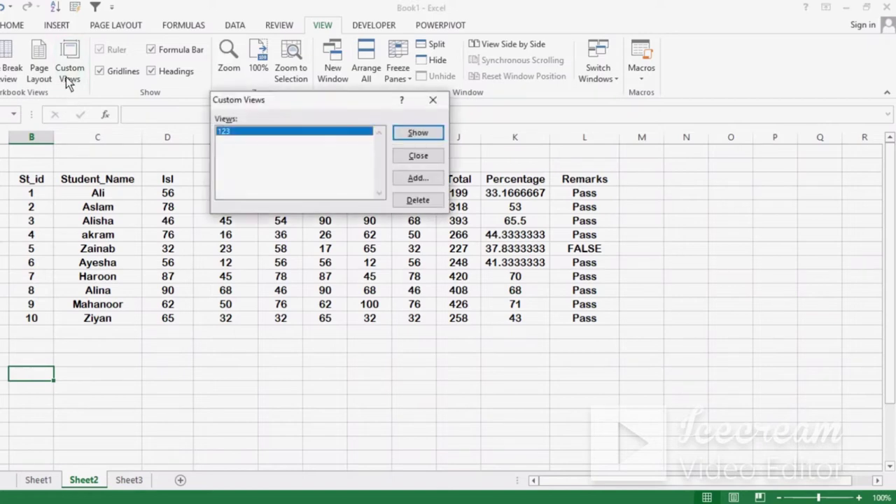
click(399, 132)
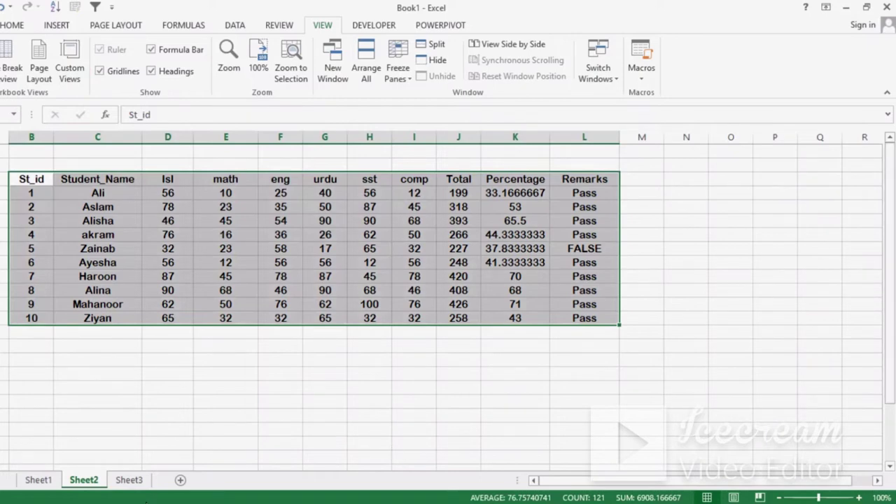
click(129, 480)
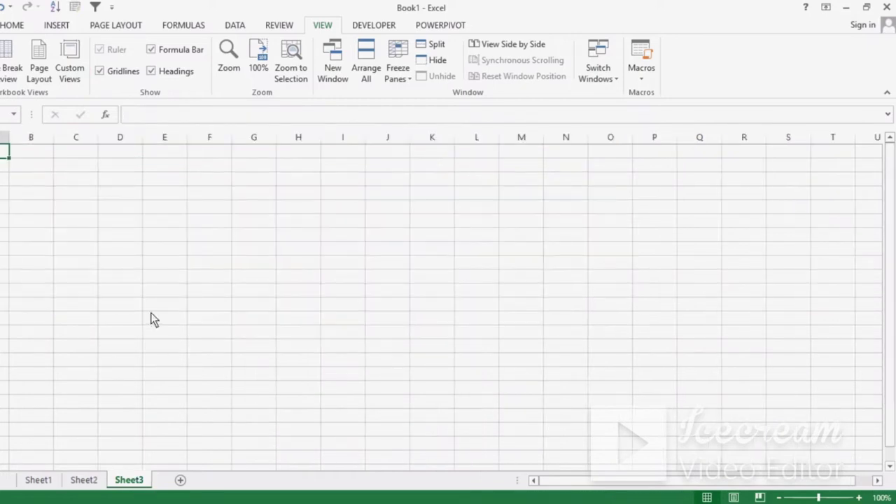
click(133, 196)
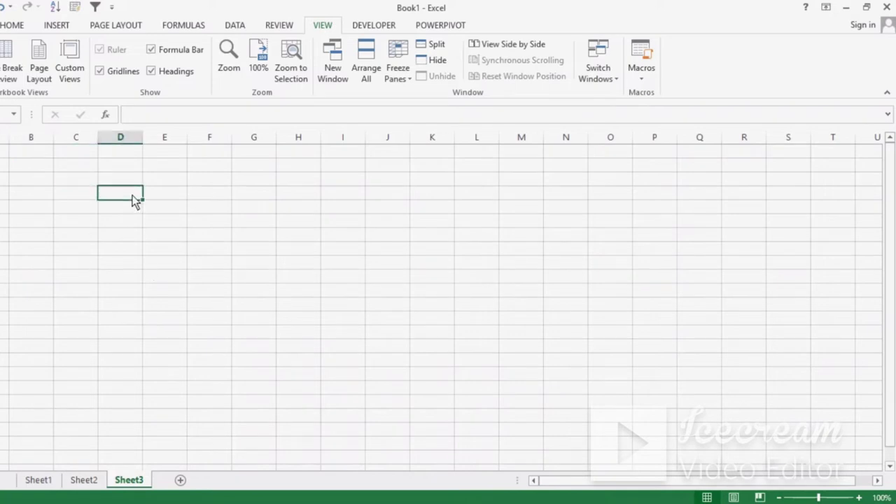
click(72, 53)
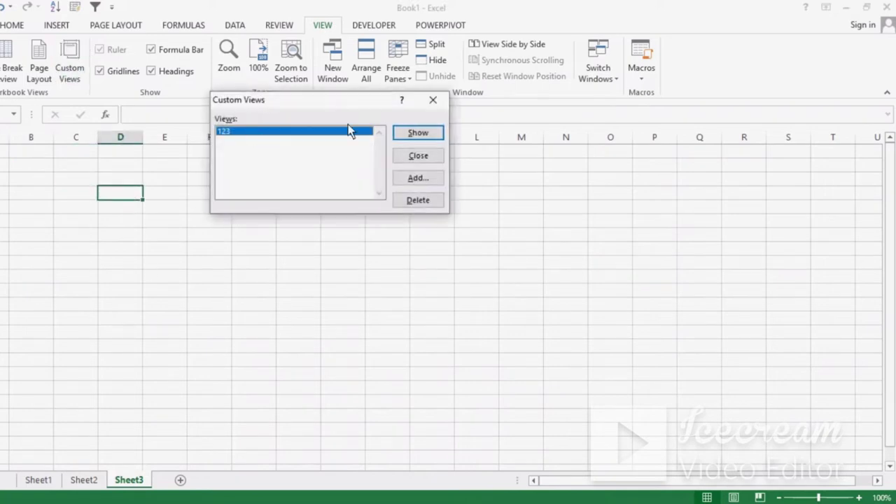
click(429, 138)
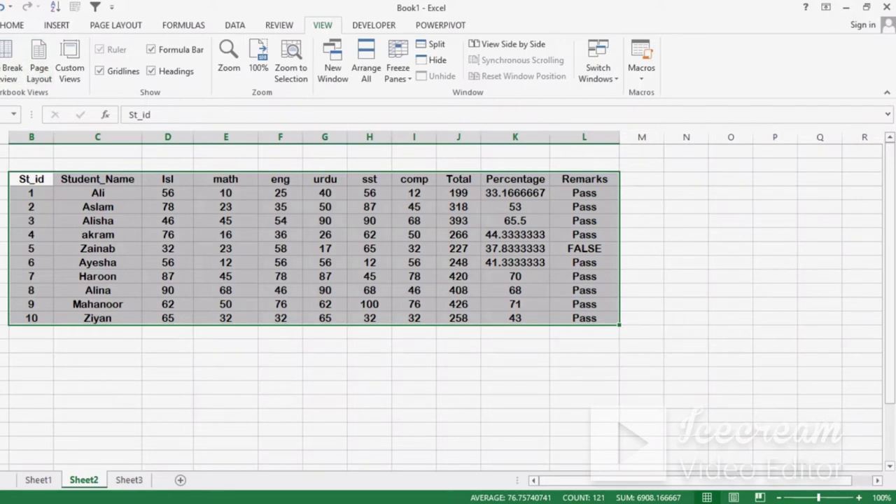
click(155, 341)
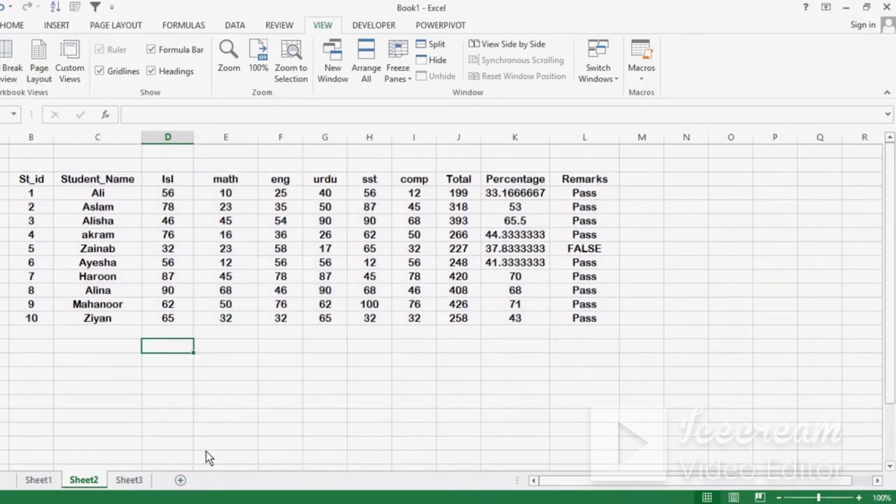
Step: Switch Sheet2 to Page Layout, toggle the Ruler off and on twice, then return to Normal
click(231, 378)
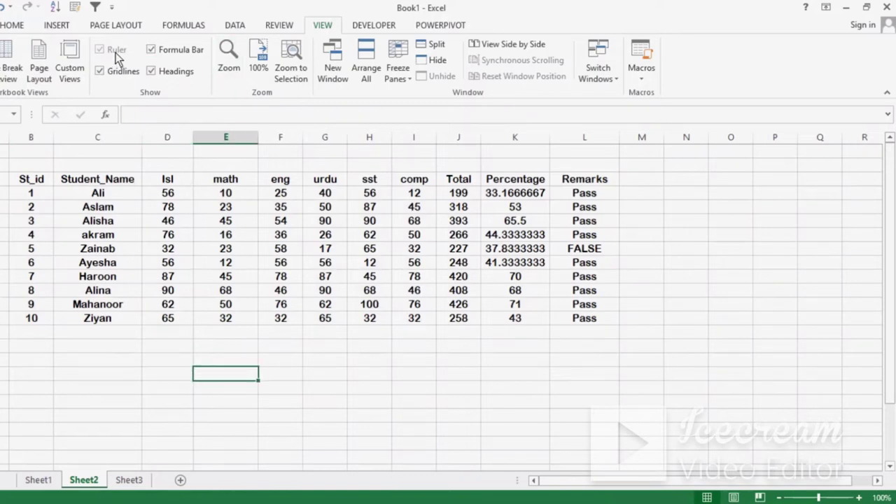
click(42, 77)
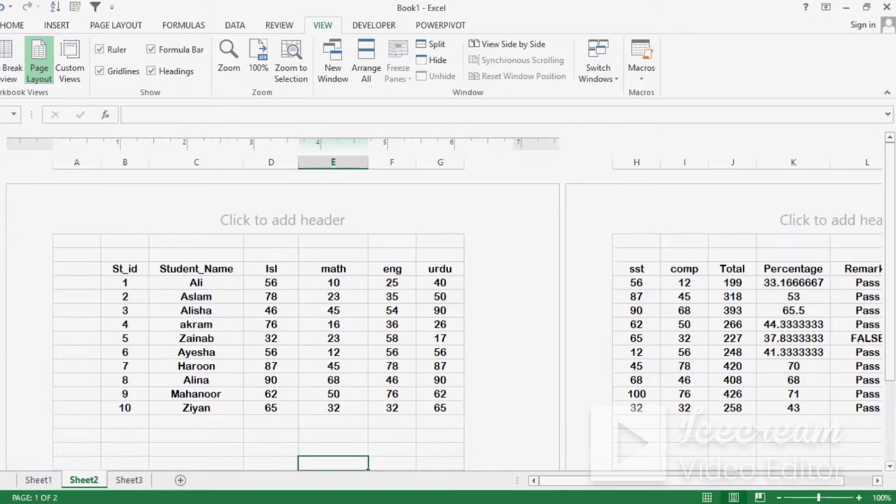
click(110, 49)
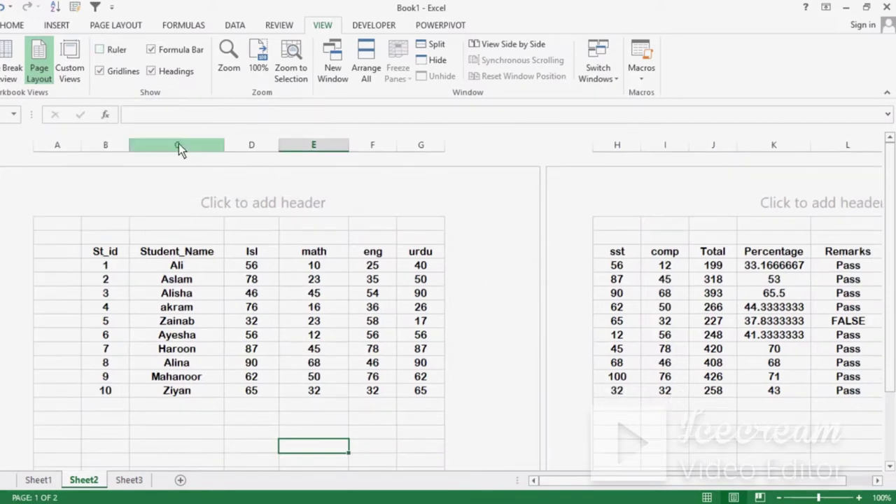
click(110, 52)
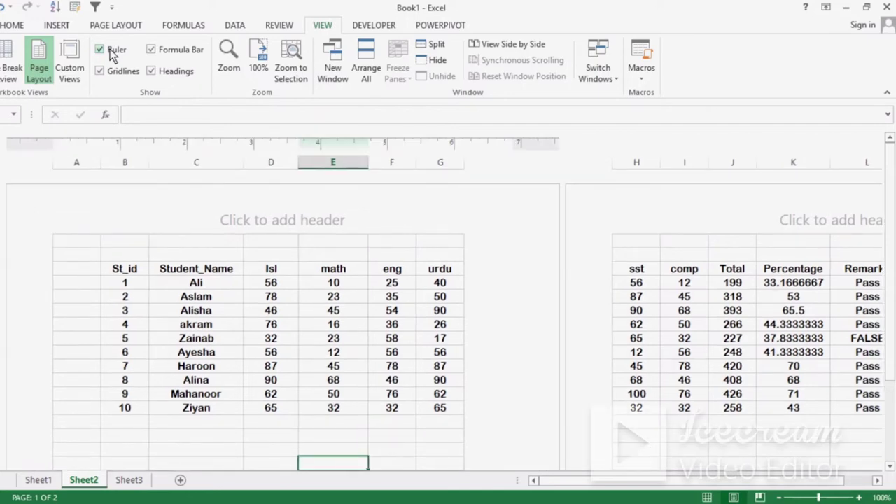
click(110, 50)
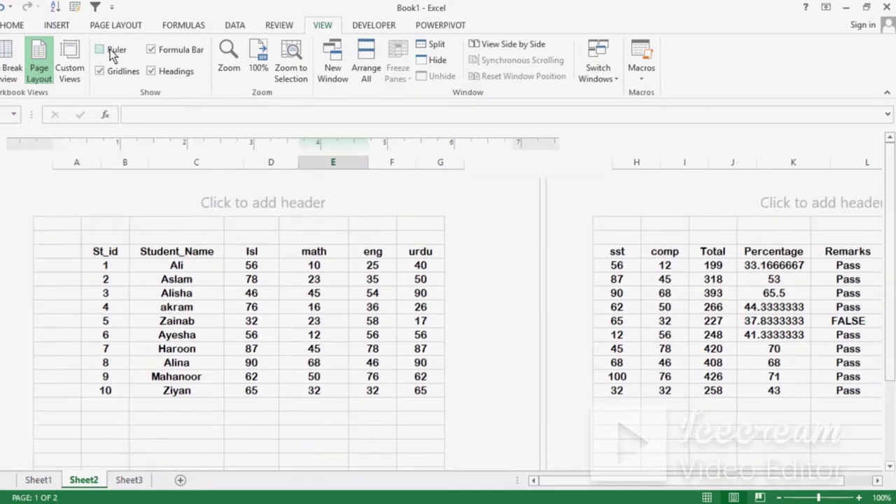
click(110, 50)
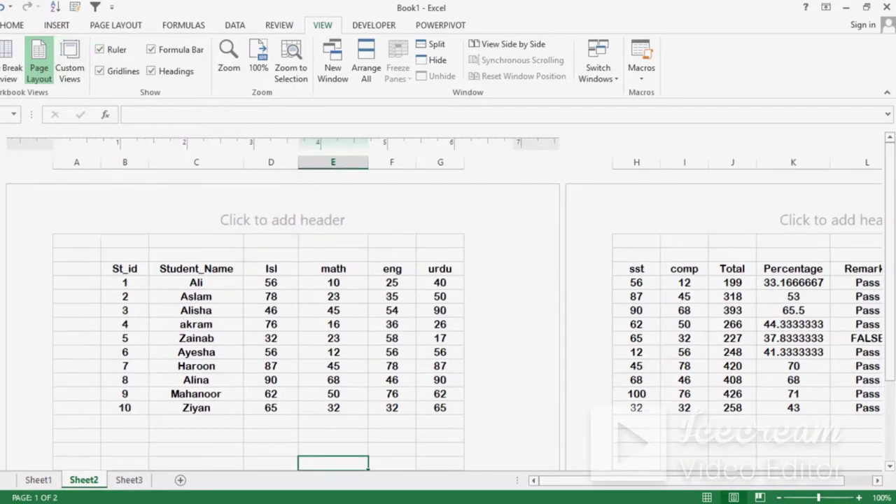
click(2, 60)
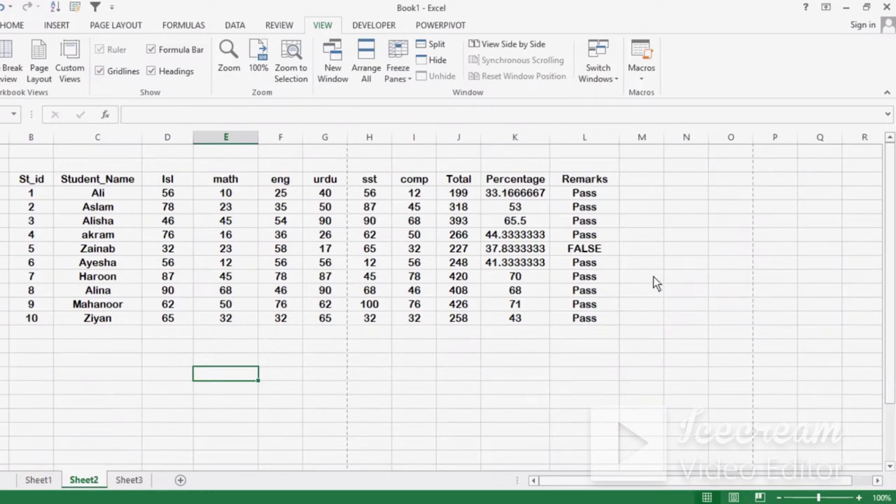
Step: Toggle gridlines off and back on, then enter bx* in C15 below Ziyan
click(119, 71)
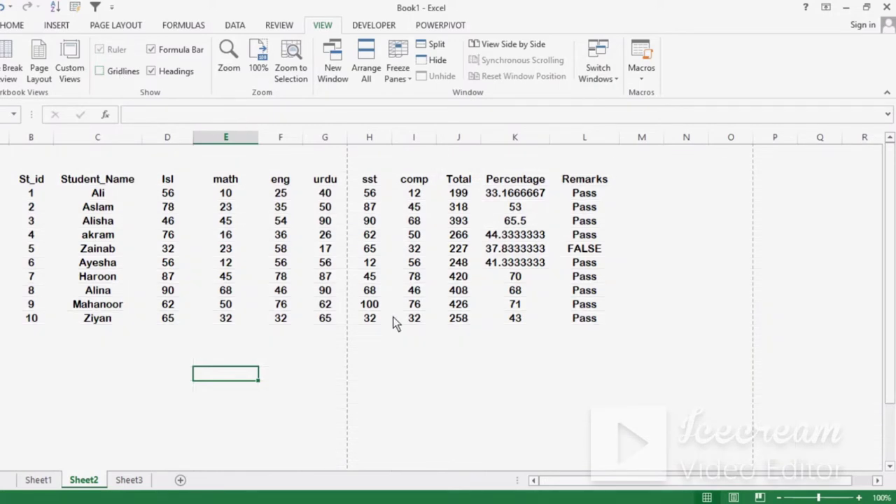
click(124, 70)
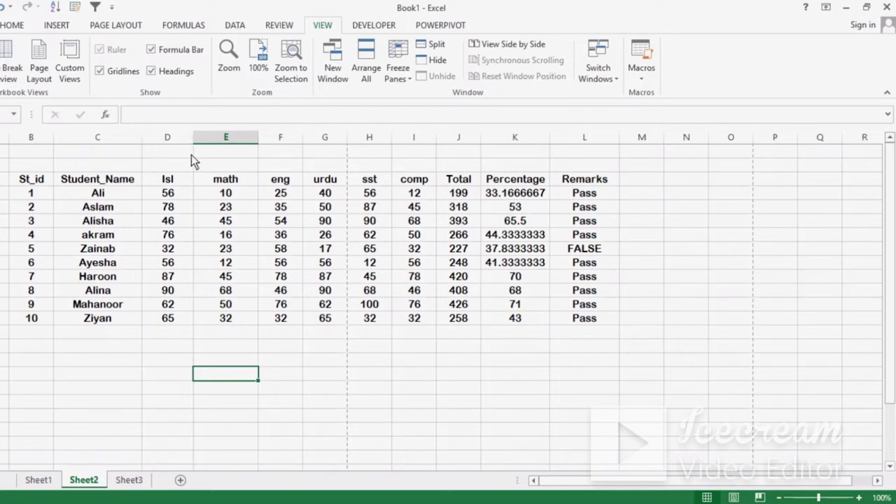
click(71, 335)
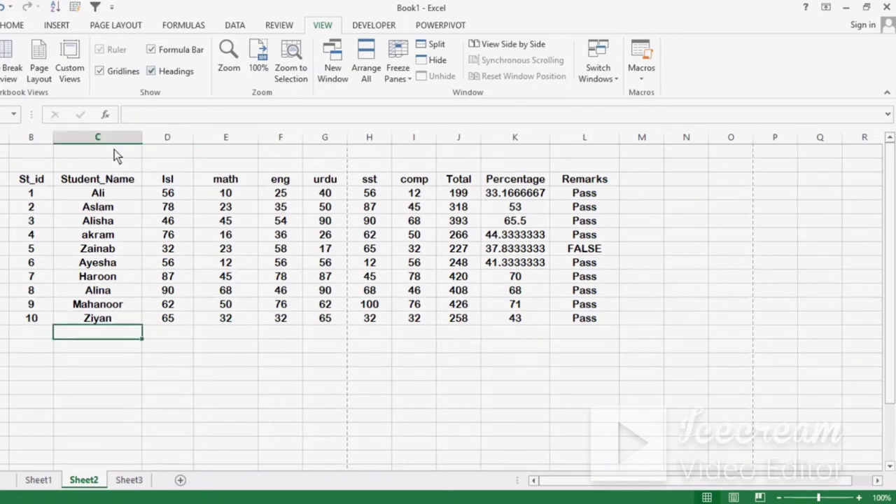
text(bx)
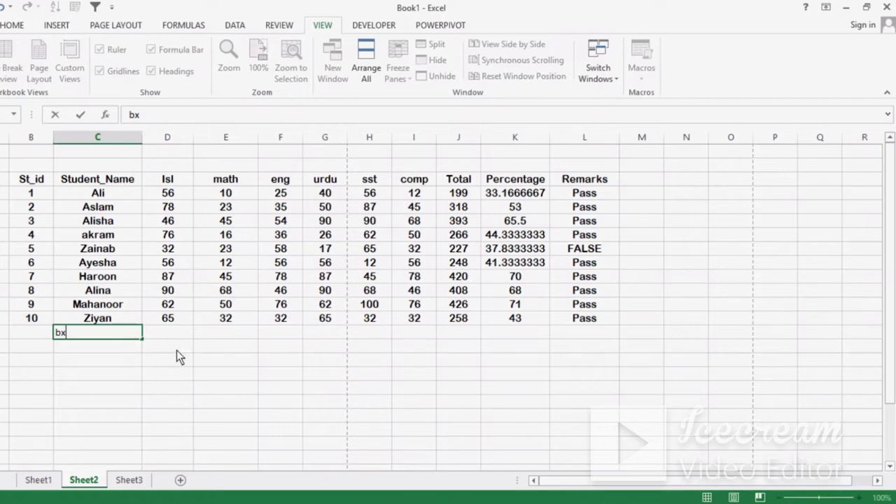
text(*)
click(210, 335)
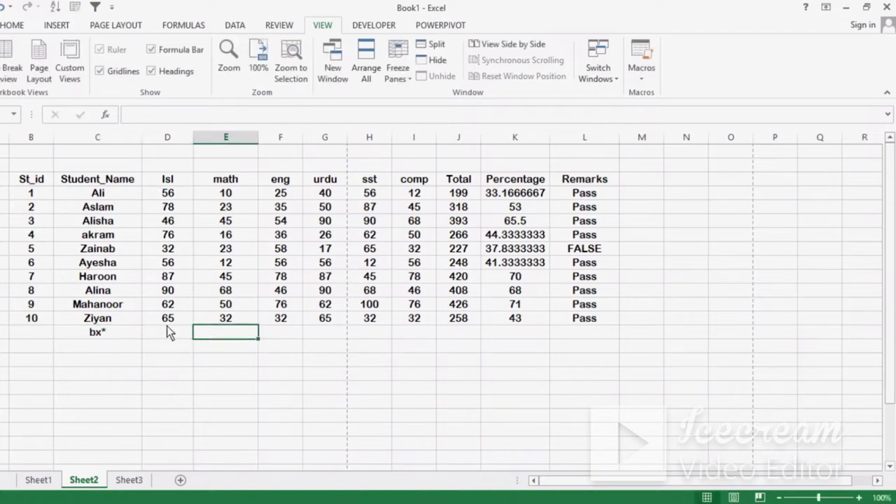
click(169, 277)
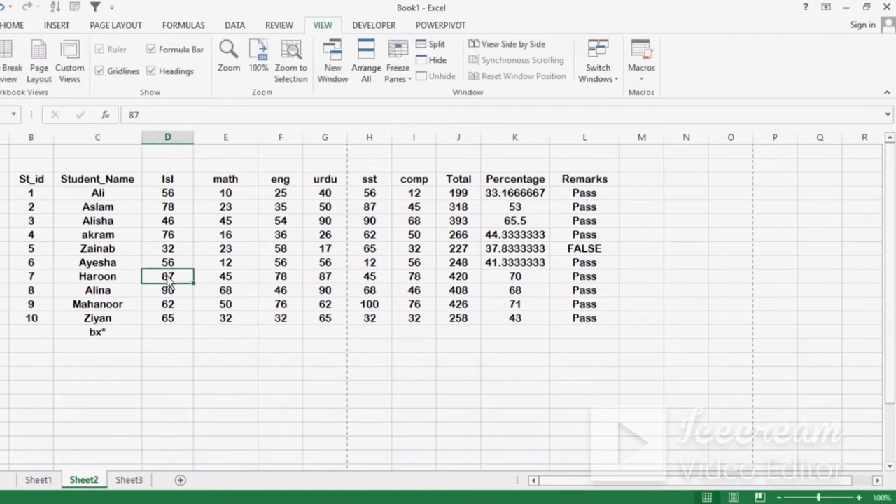
Step: Hide the formula bar on the marks sheet
click(166, 52)
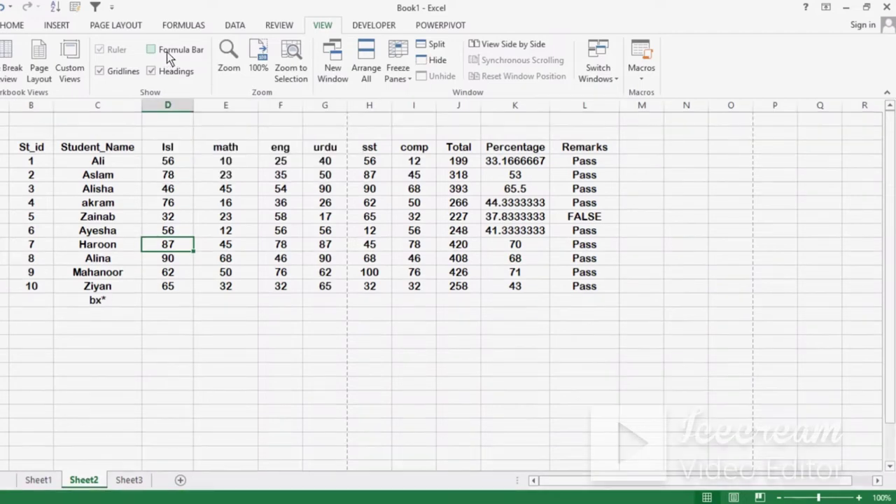
click(167, 52)
click(167, 52)
Step: Turn the row and column headings off and back on, then drag the zoom to about 268%
click(179, 74)
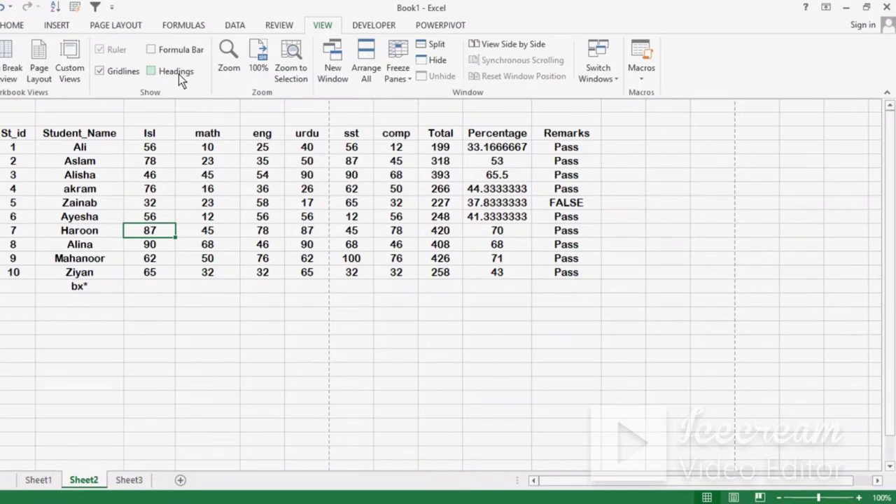
click(179, 74)
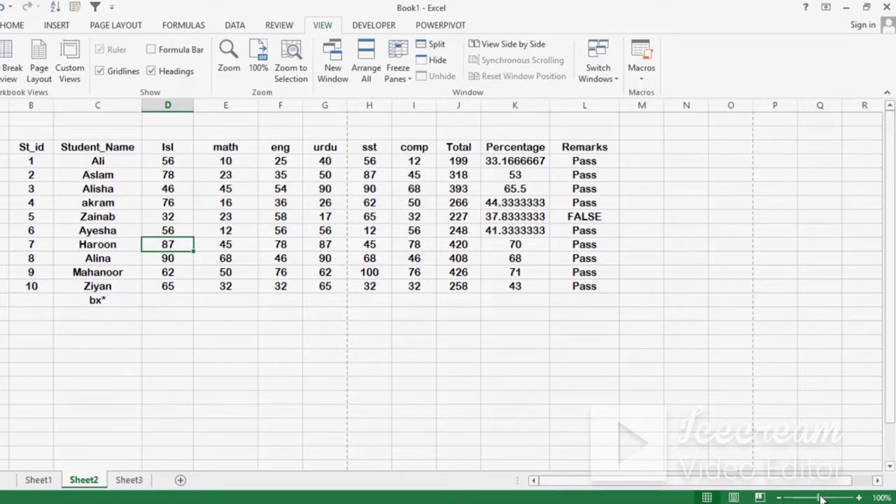
mouse_move(819, 499)
mouse_down()
mouse_move(840, 498)
mouse_move(821, 499)
mouse_up()
Step: From the Ali cell, zoom the sheet to 200%, then back to 100%, using the Zoom dialog
click(79, 167)
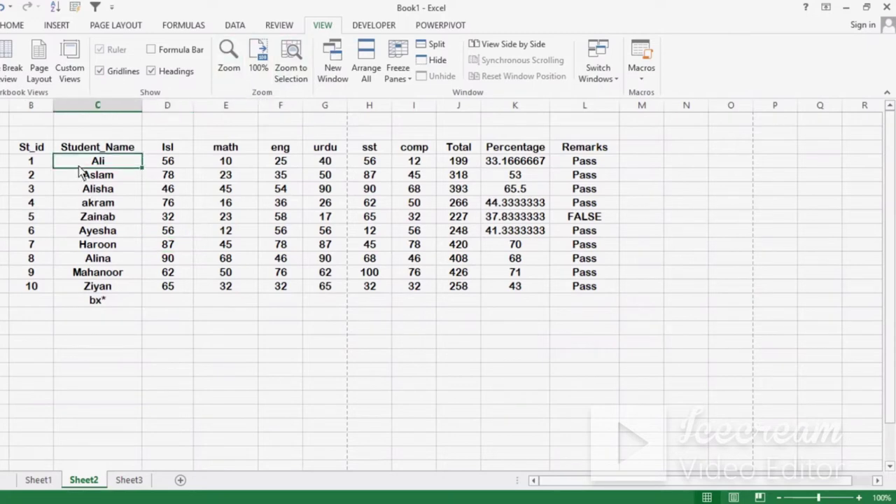
click(231, 70)
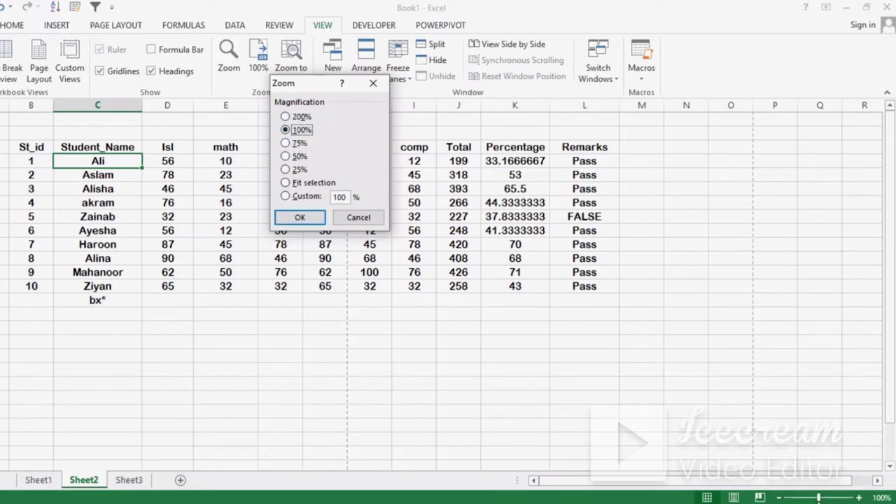
click(292, 143)
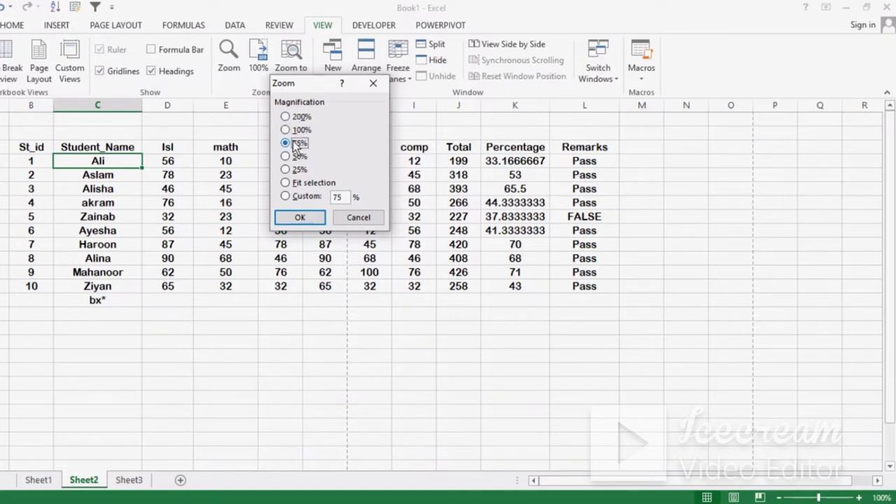
click(299, 118)
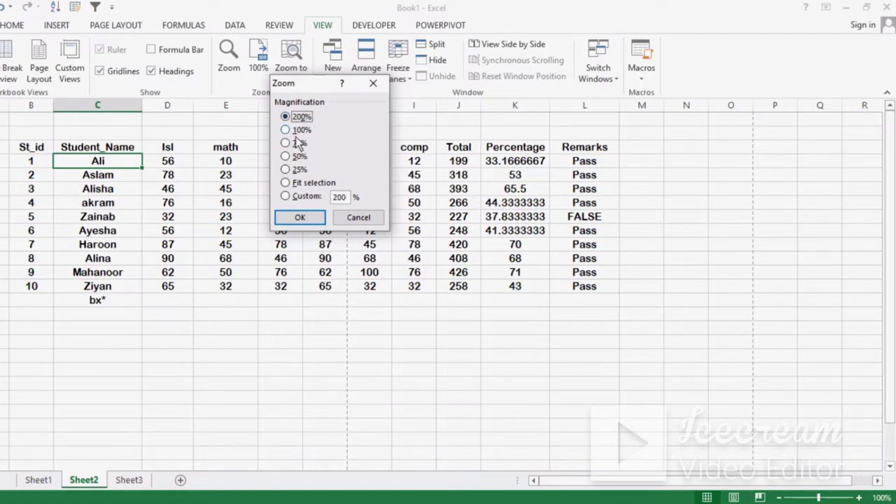
click(305, 218)
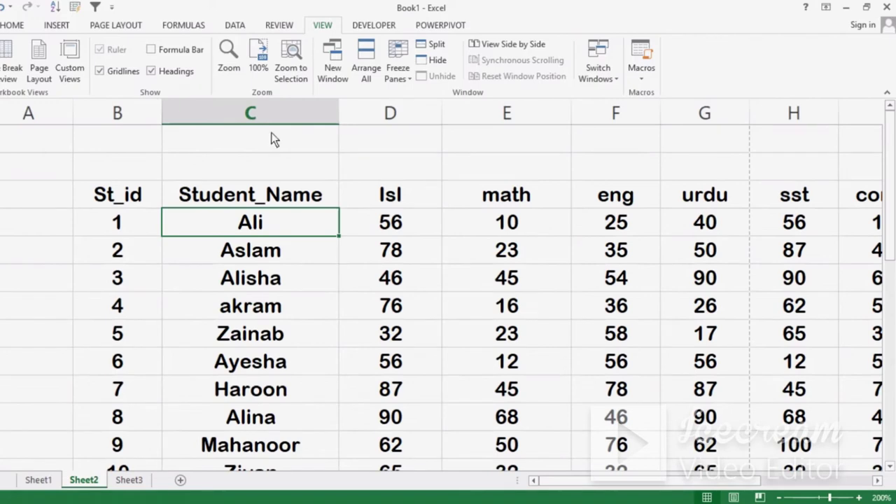
click(237, 62)
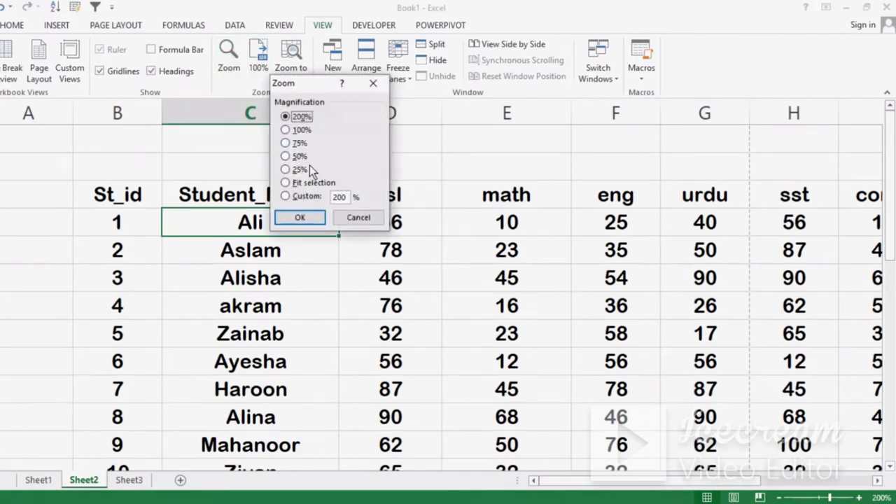
click(303, 131)
click(317, 217)
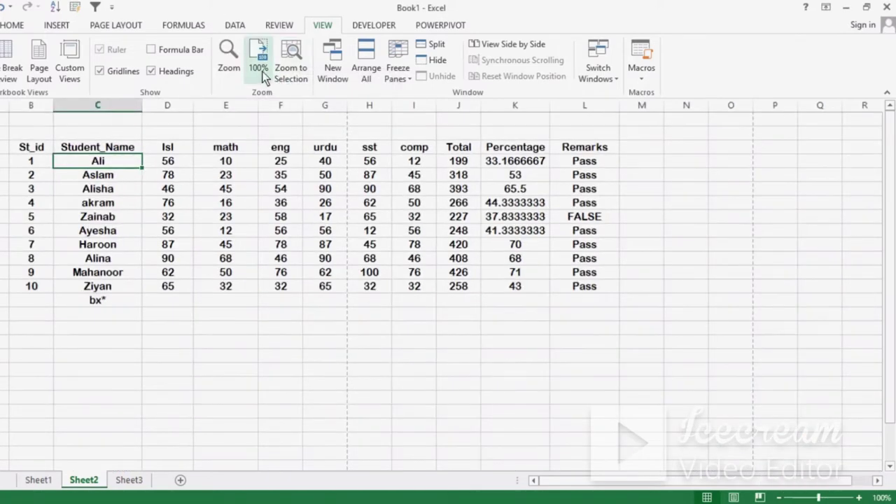
Step: Apply 50% zoom, reset to 100%, then set 50% zoom again
click(238, 65)
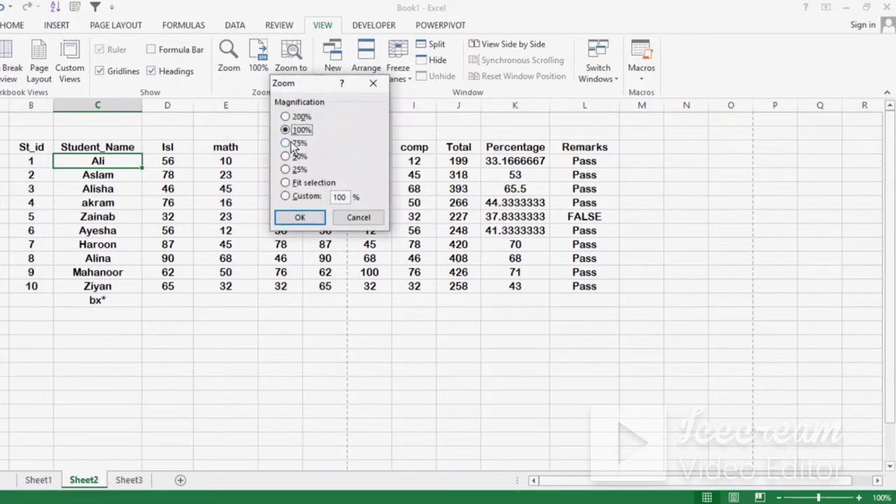
click(287, 156)
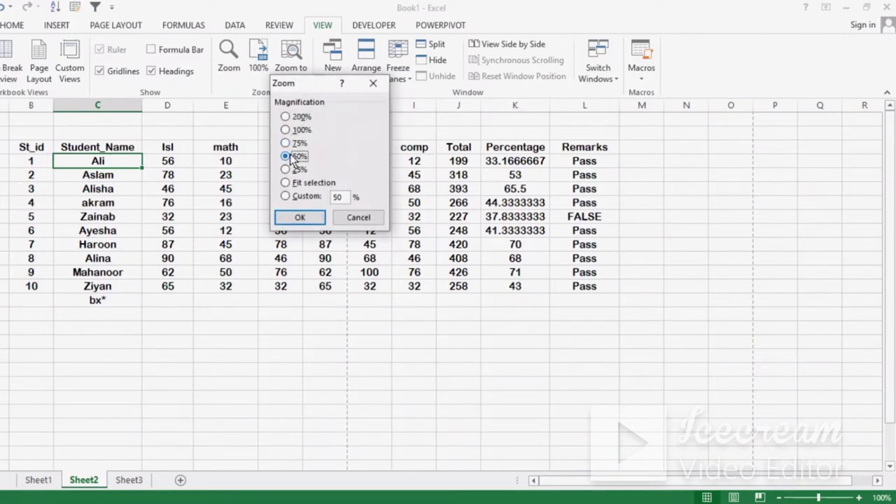
click(297, 217)
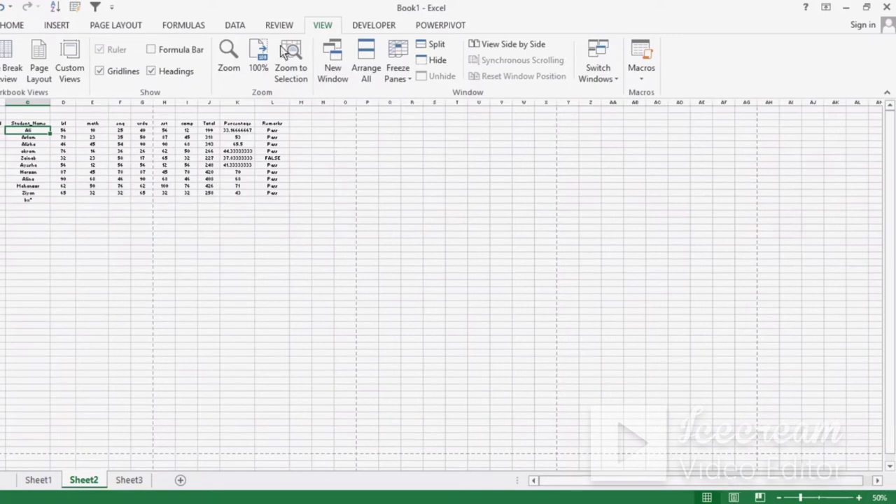
click(258, 56)
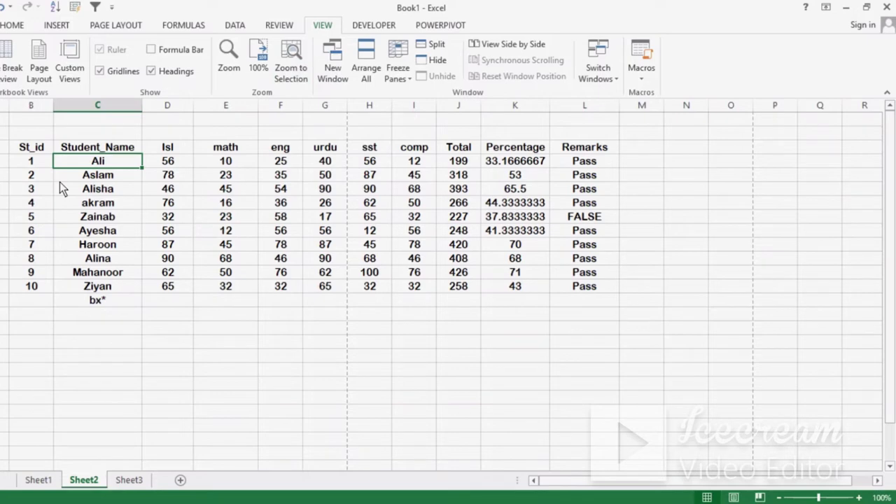
click(230, 69)
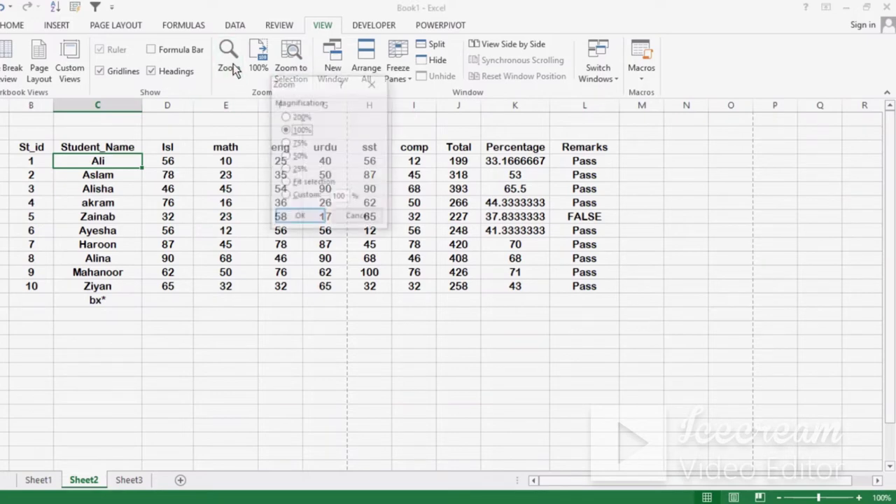
click(285, 156)
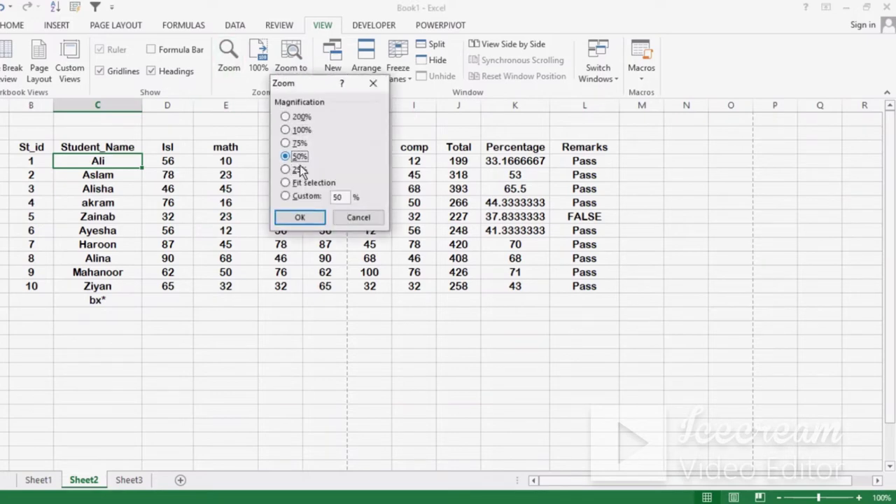
click(301, 215)
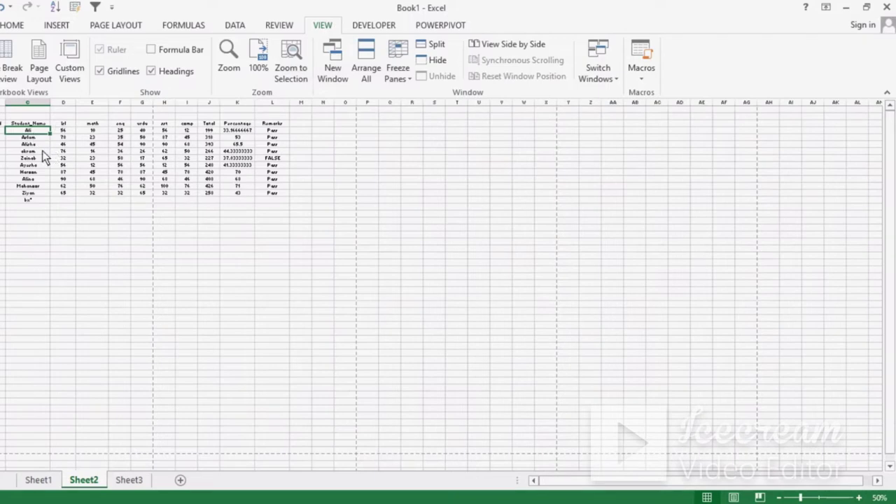
Step: Zoom to the selected cell, go back to 50%, then reset to 100% and scroll to the table's top-left
click(306, 72)
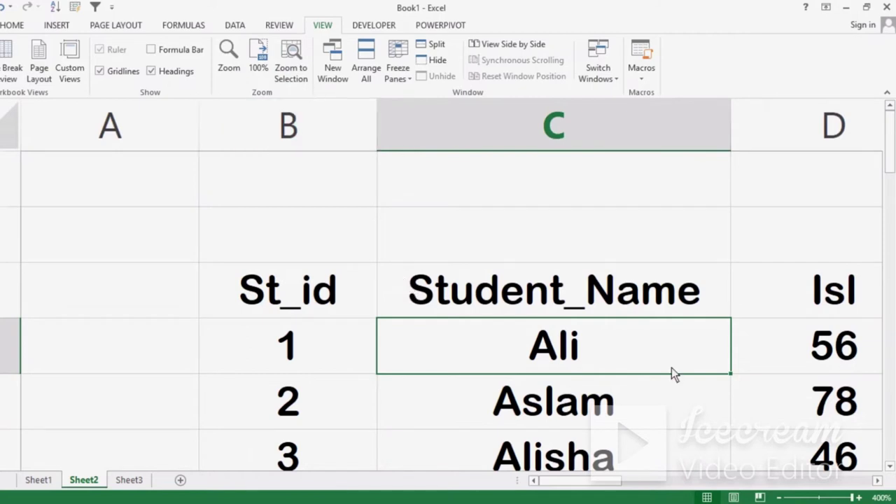
scroll(781, 429, down, 10)
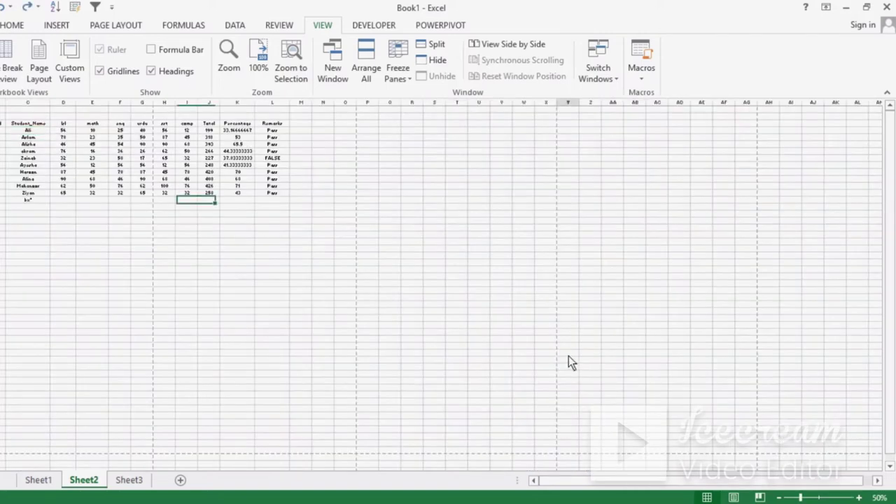
click(567, 353)
click(258, 61)
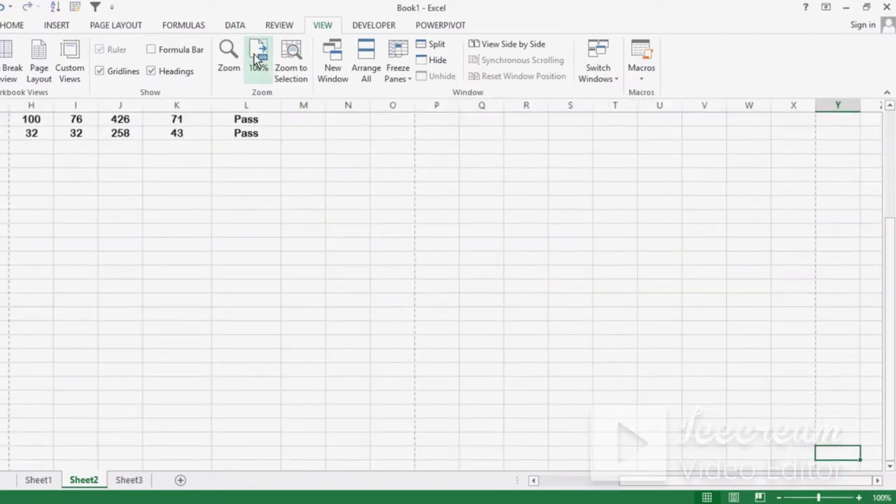
click(335, 294)
drag(823, 483, 650, 483)
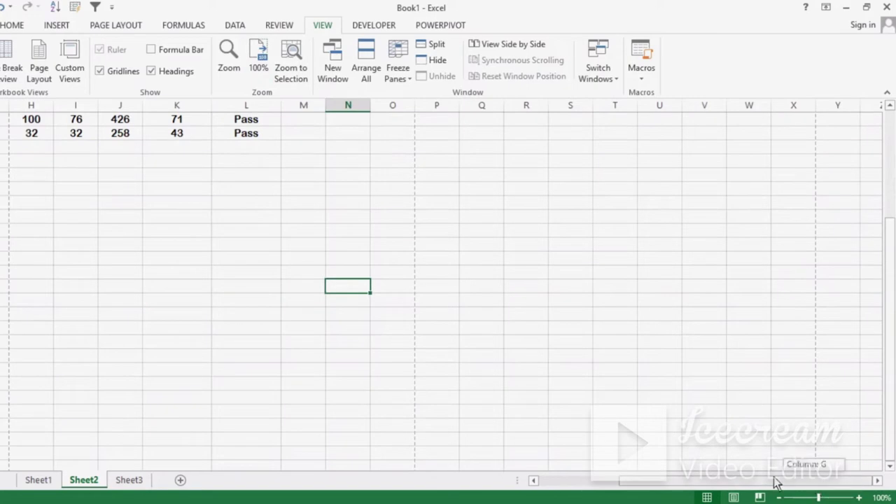
drag(890, 280, 890, 171)
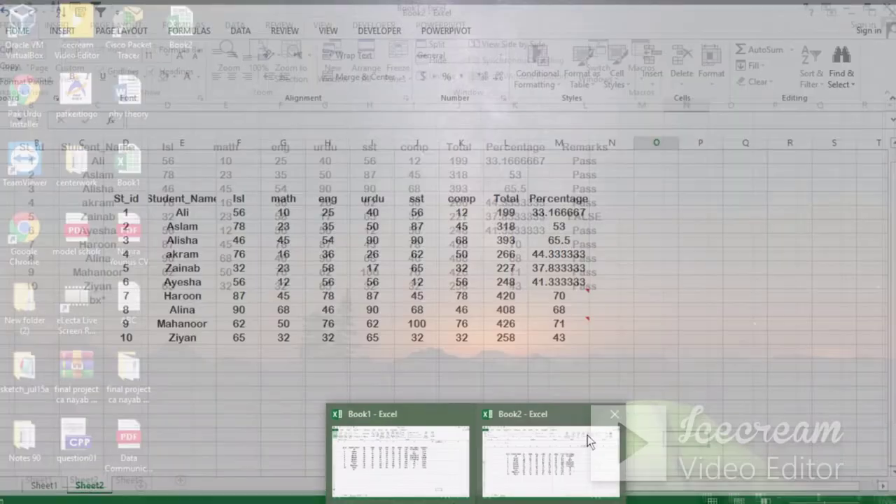
Step: Bring the Book1 workbook to the front and open a new window of it
mouse_move(588, 441)
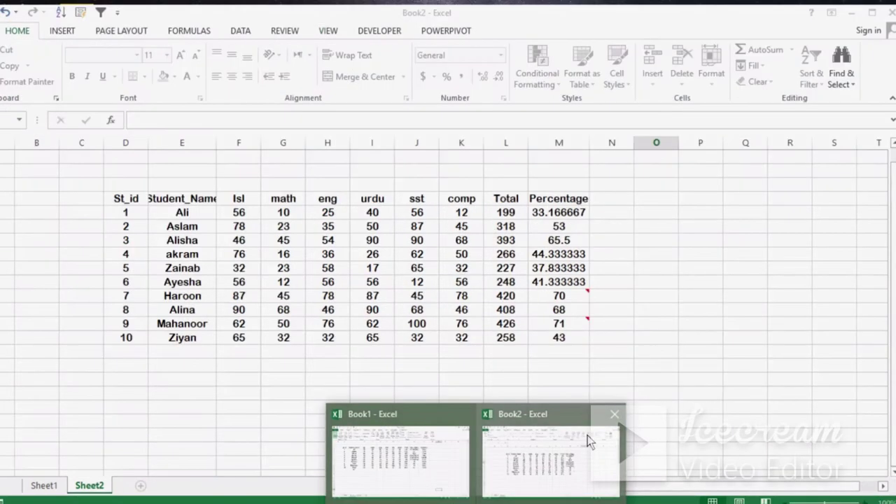
click(399, 455)
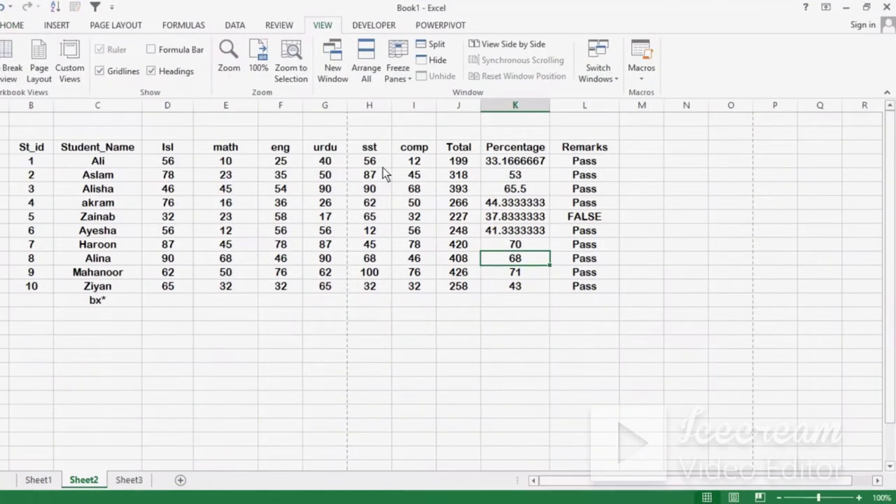
click(341, 77)
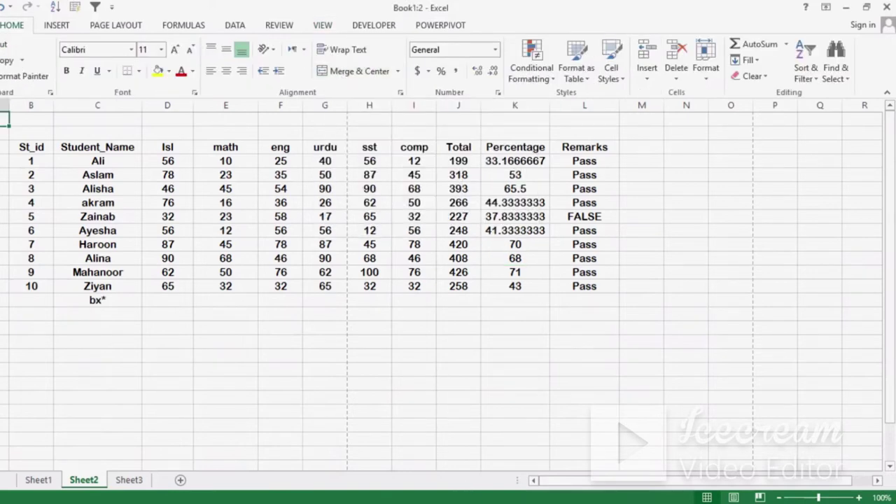
Step: Switch to the Book1:2 window from the taskbar and show the View tab
mouse_move(468, 501)
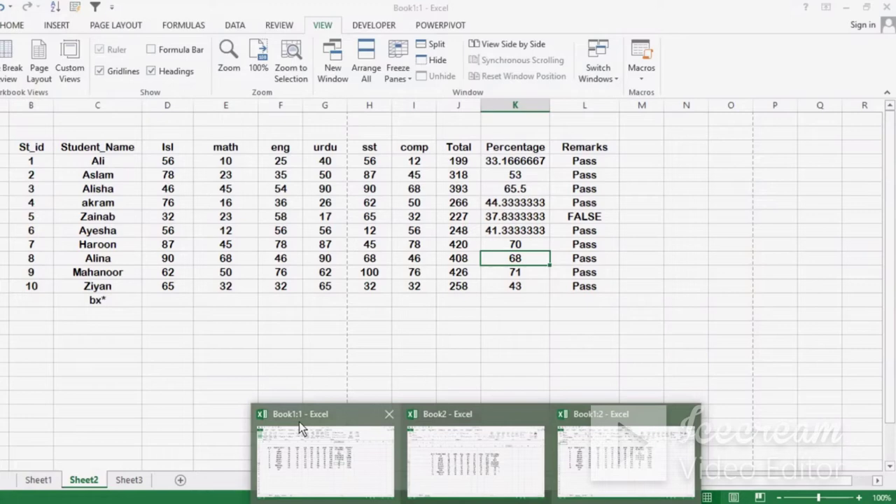
mouse_move(659, 455)
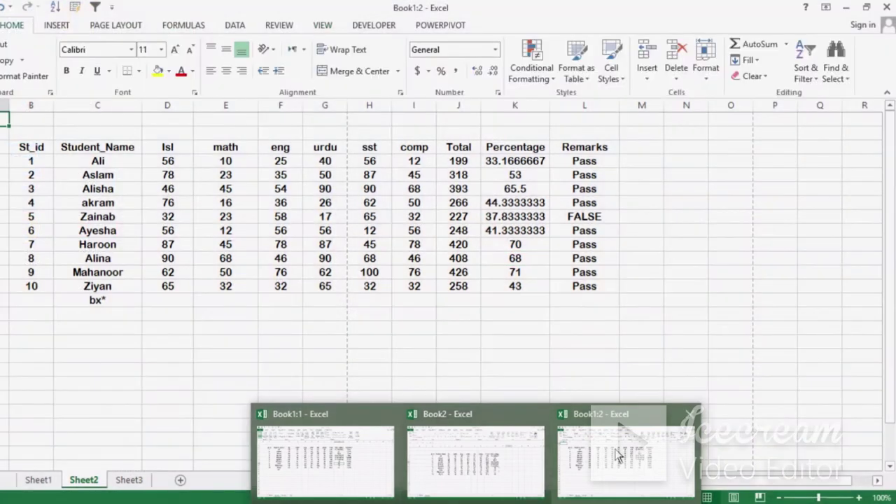
click(483, 330)
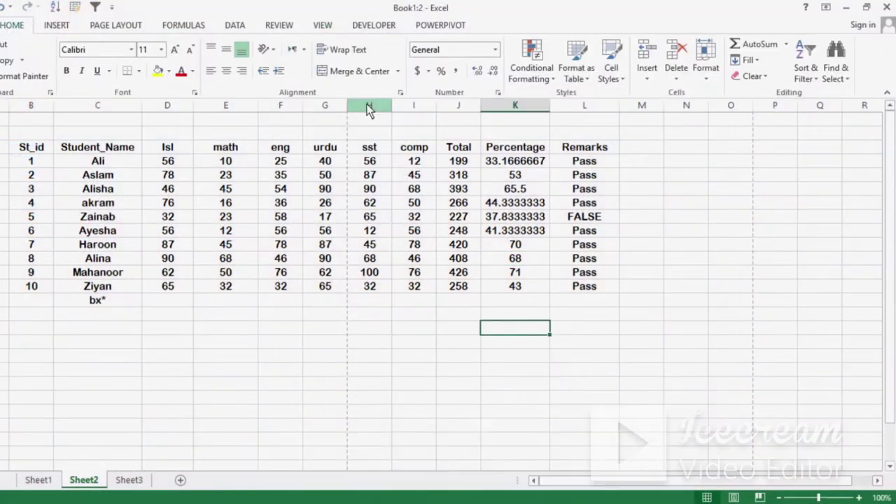
click(320, 27)
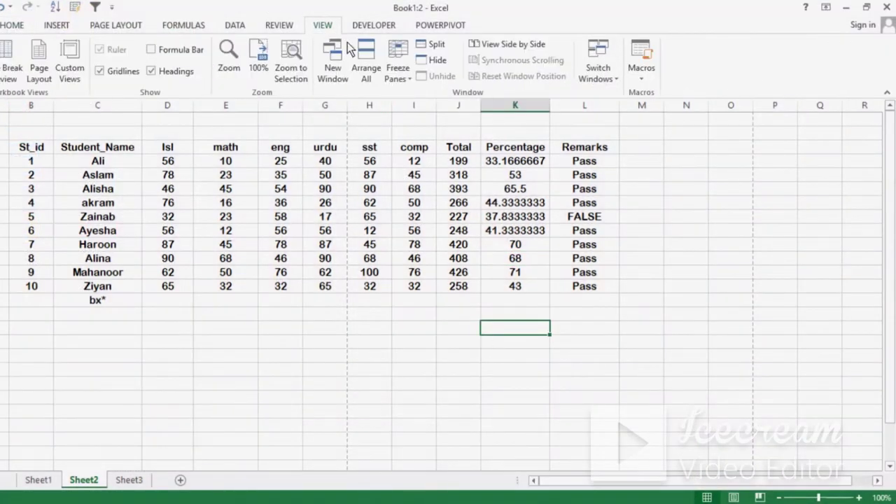
Step: Tile the two workbook windows, then close Book1:1 and maximize the remaining window
click(372, 70)
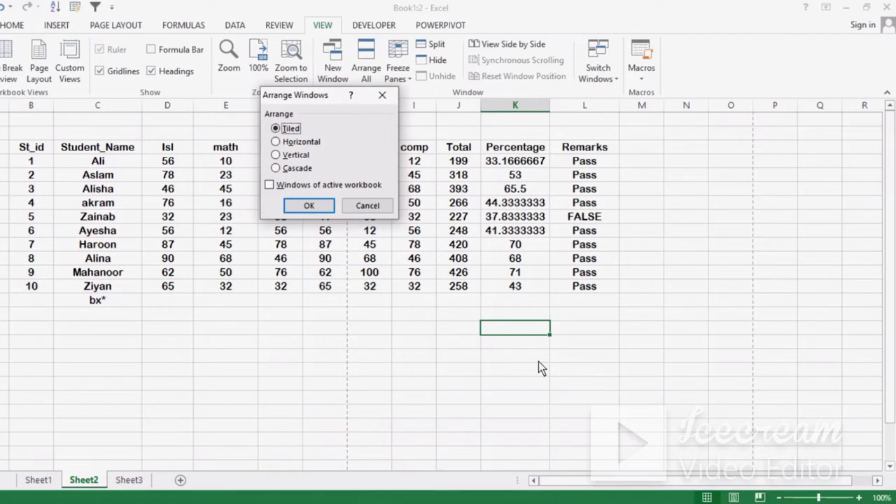
click(298, 204)
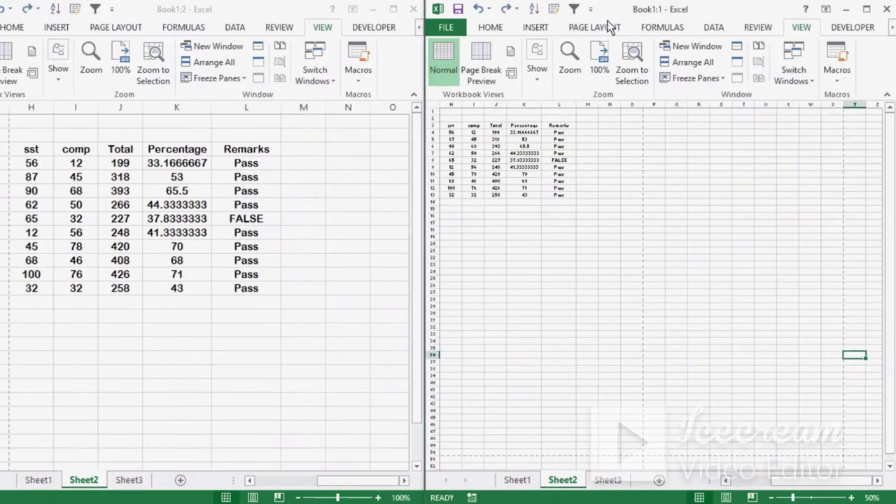
click(887, 10)
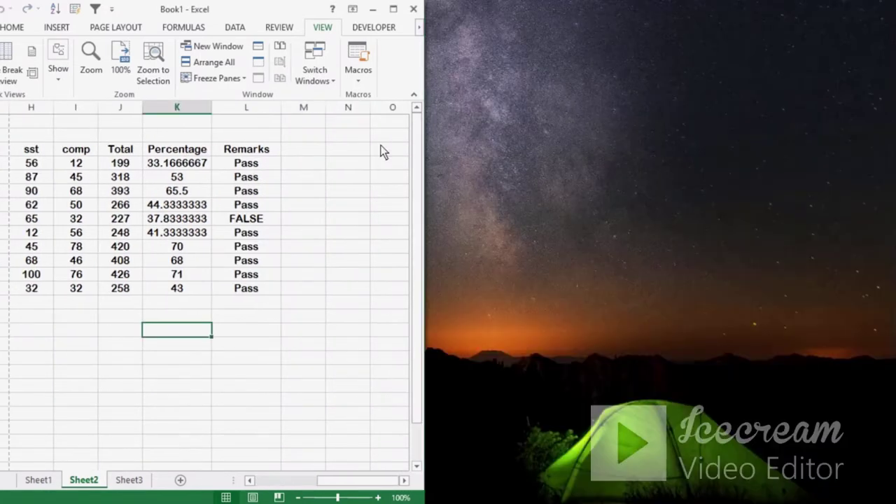
click(394, 10)
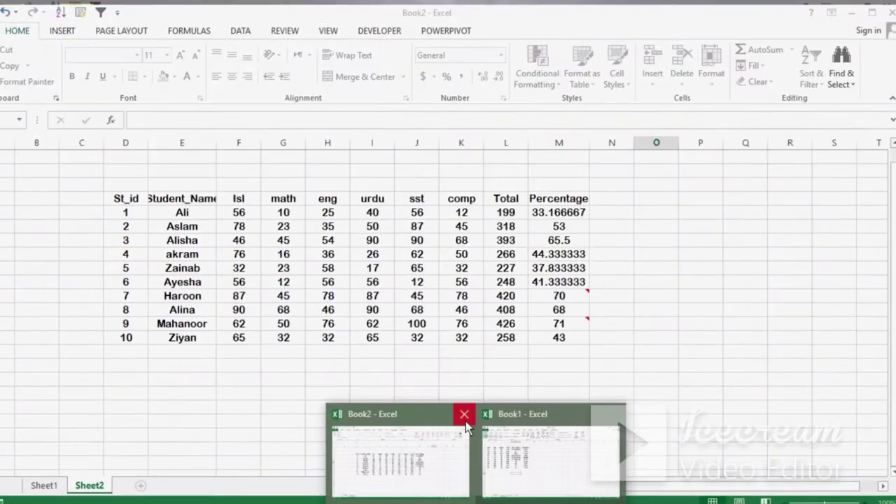
Step: Close Book2 and open a new window of the Book1 workbook
click(465, 415)
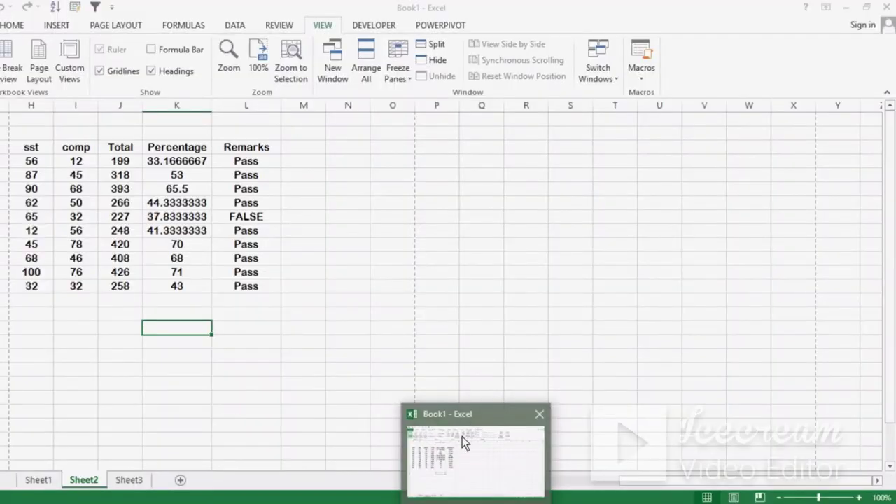
click(462, 436)
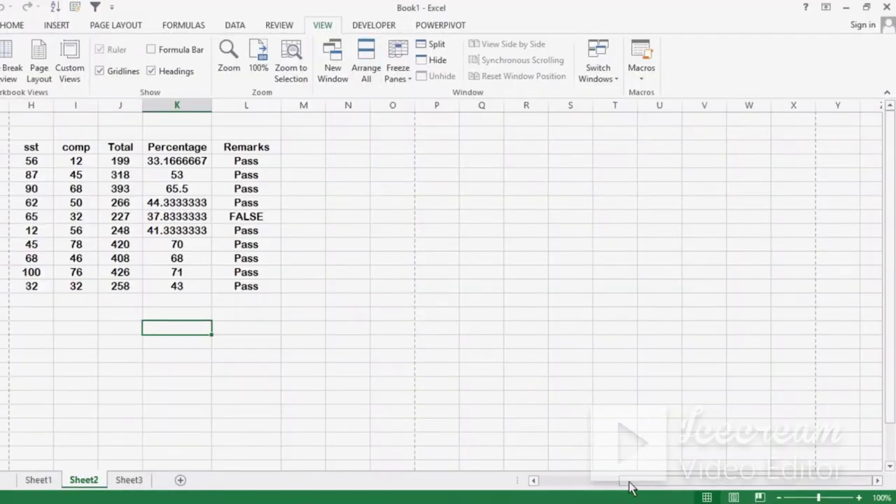
drag(633, 486, 574, 488)
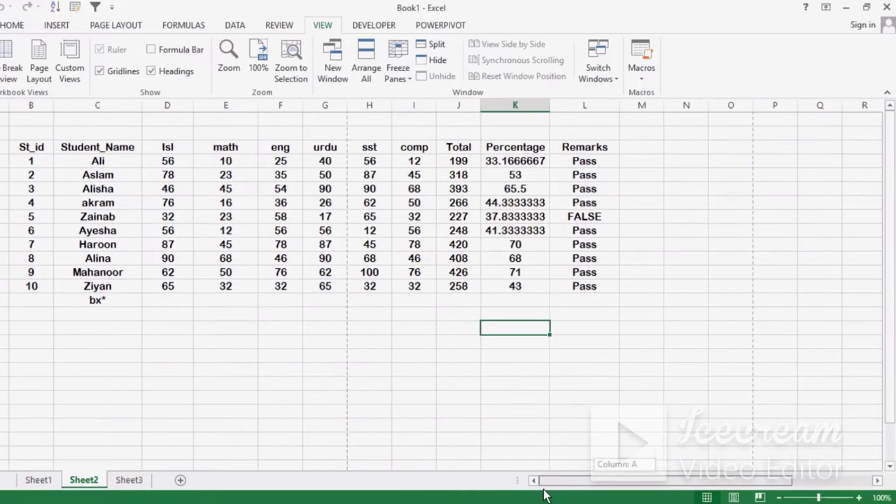
click(332, 73)
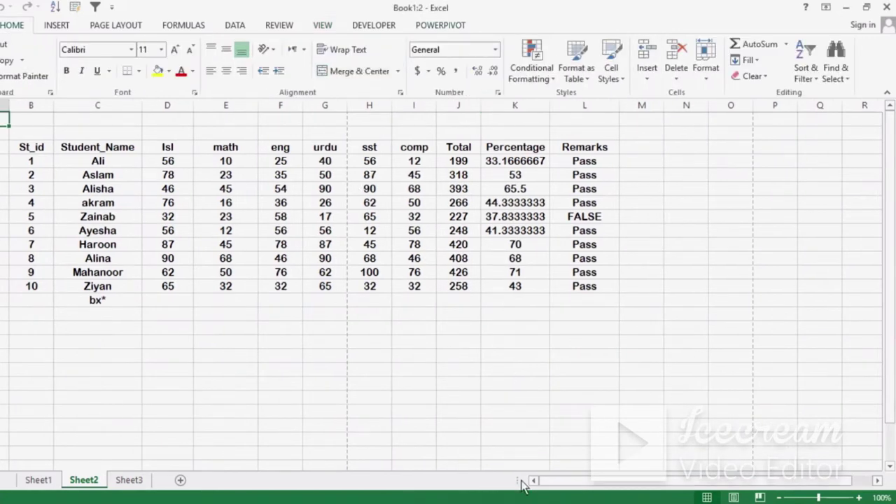
Step: Alt+Tab between Book1:1 and Book1:2, ending on Book1:2 with the View tab shown
key(alt+Tab)
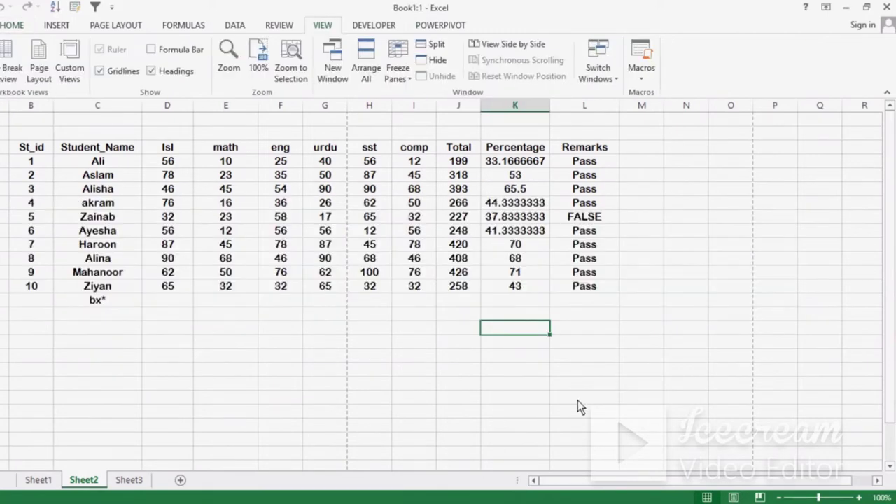
key(alt+Tab)
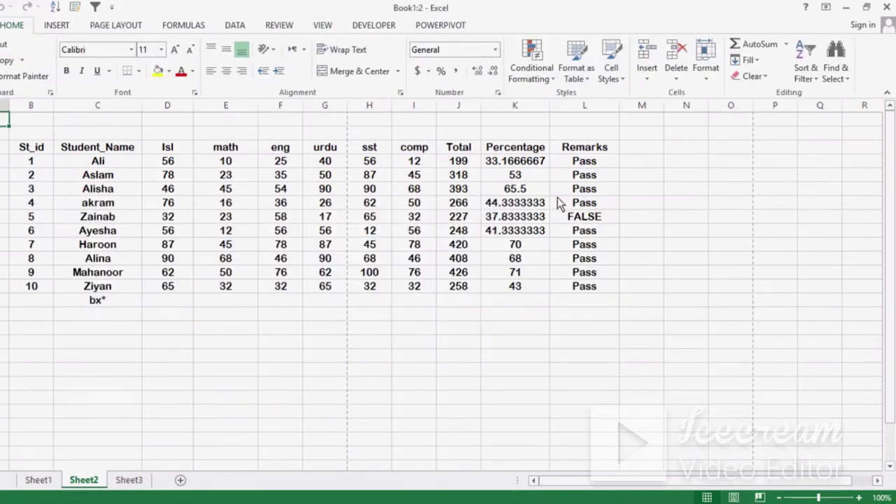
click(328, 26)
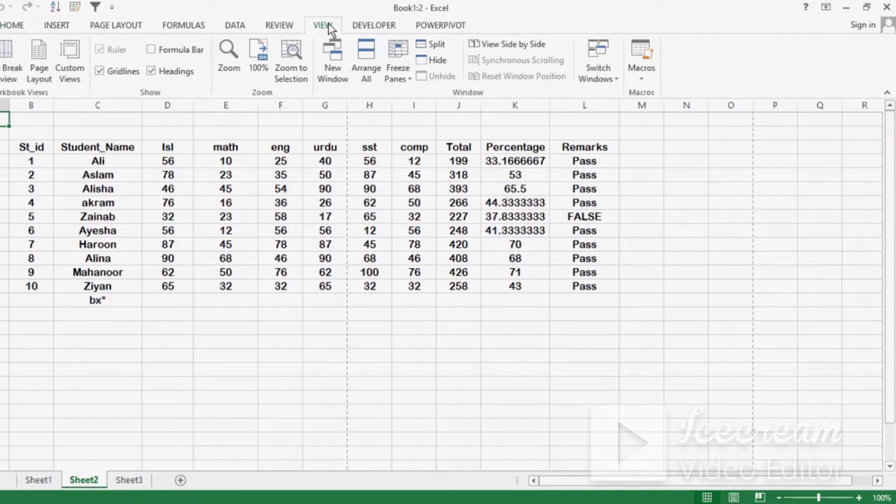
Step: Arrange the two workbook windows vertically side by side
click(366, 54)
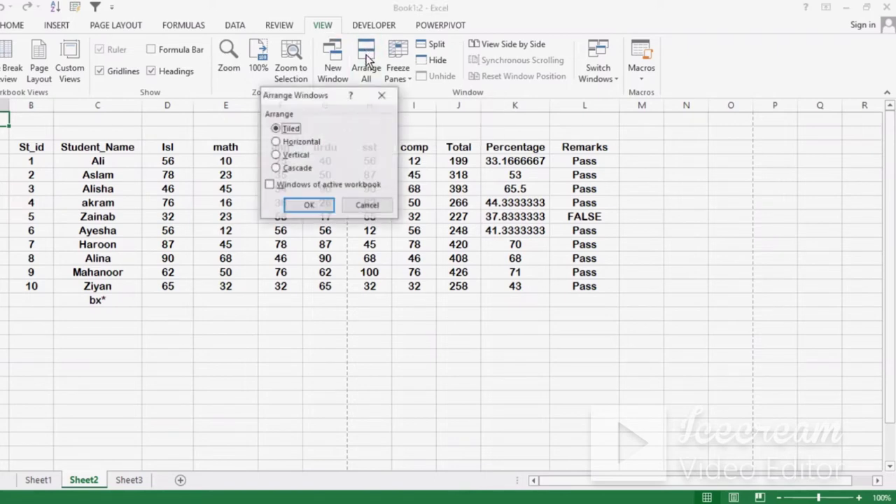
click(304, 144)
click(297, 156)
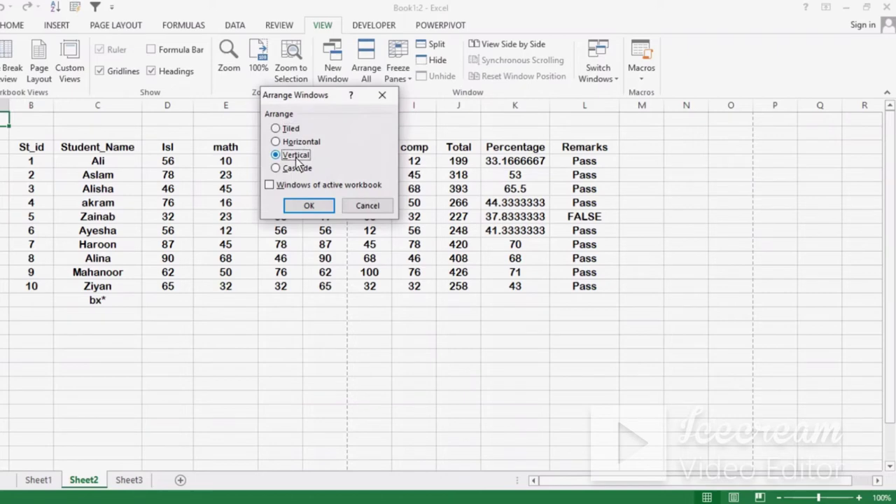
click(308, 205)
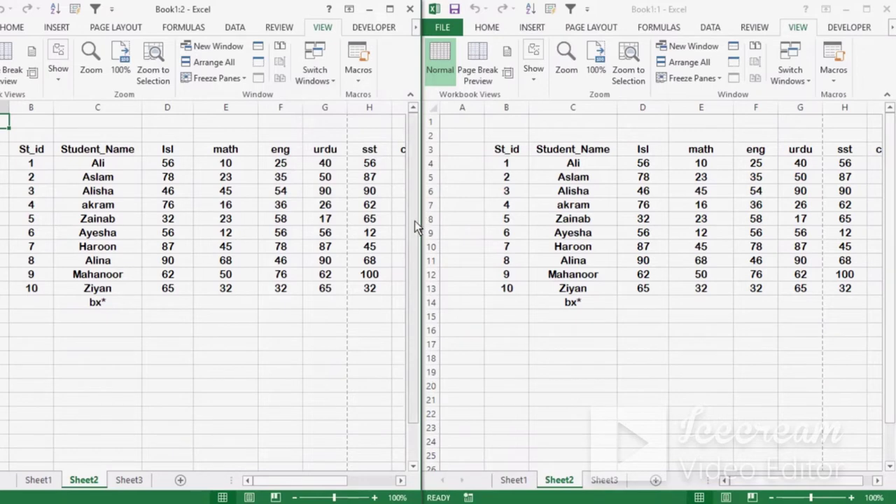
scroll(414, 221, down, 1)
scroll(419, 210, up, 1)
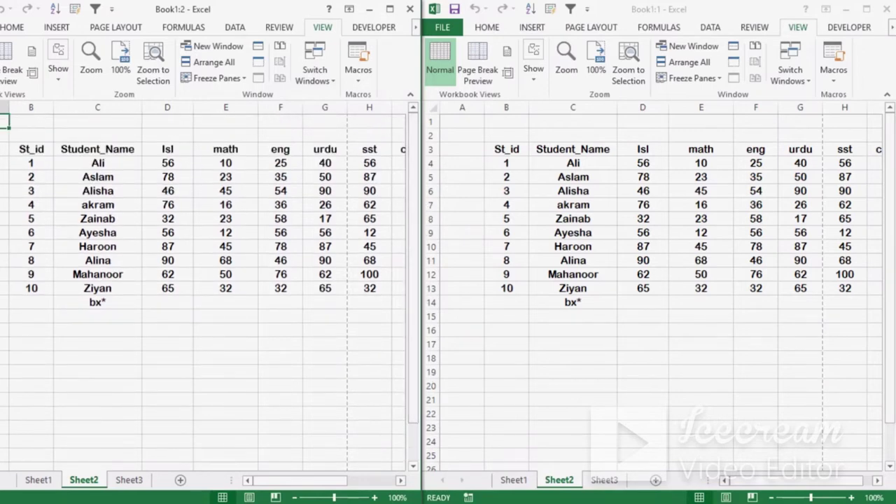
Step: Close Book1:1, maximize Book1, dismiss Arrange All without changes, and select K8
click(887, 8)
click(391, 9)
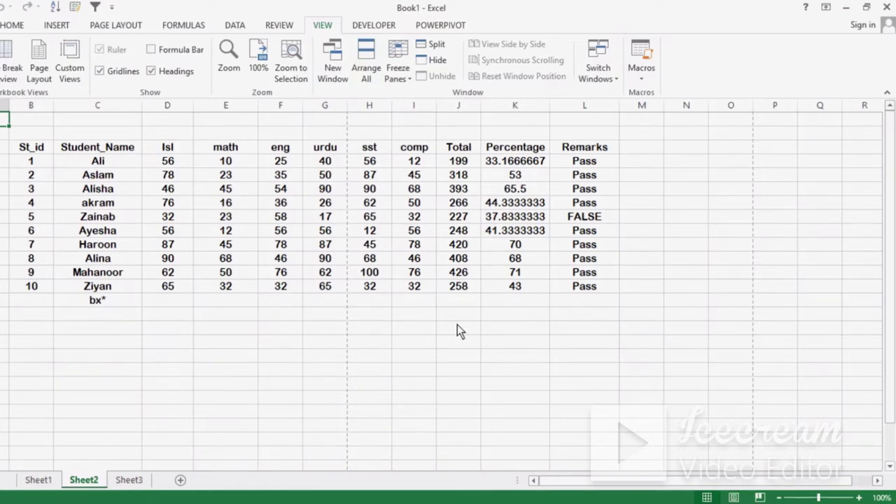
click(366, 70)
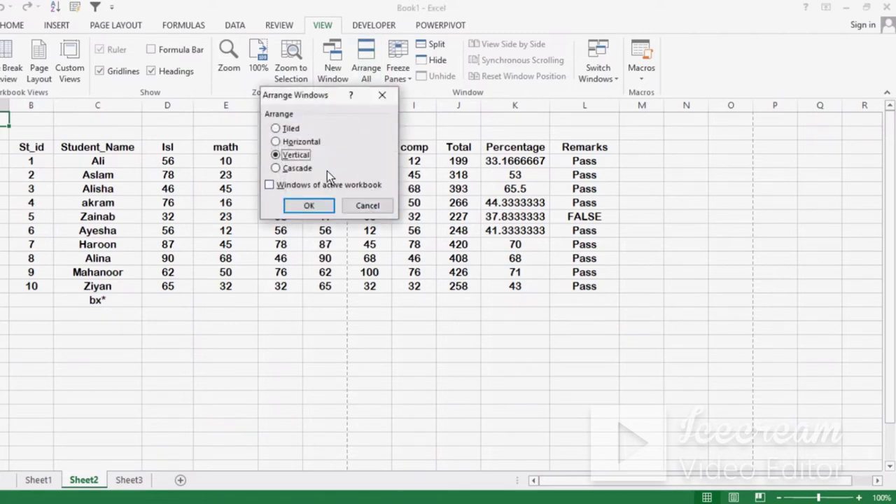
click(382, 95)
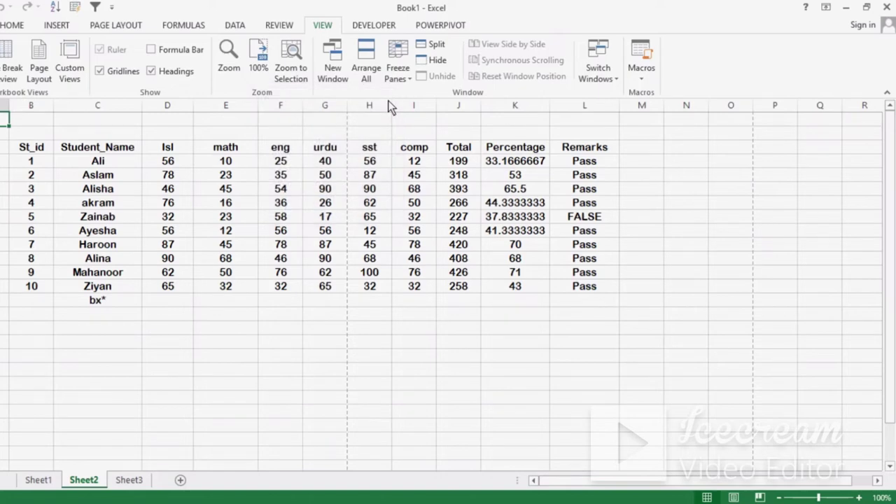
click(512, 259)
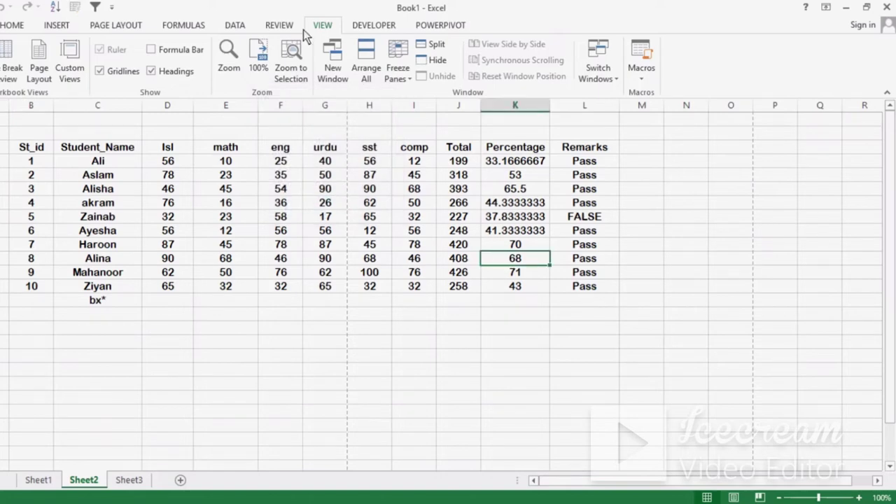
Step: On Sheet1, copy the Product Name to Total Amount block and paste it into column S
click(39, 480)
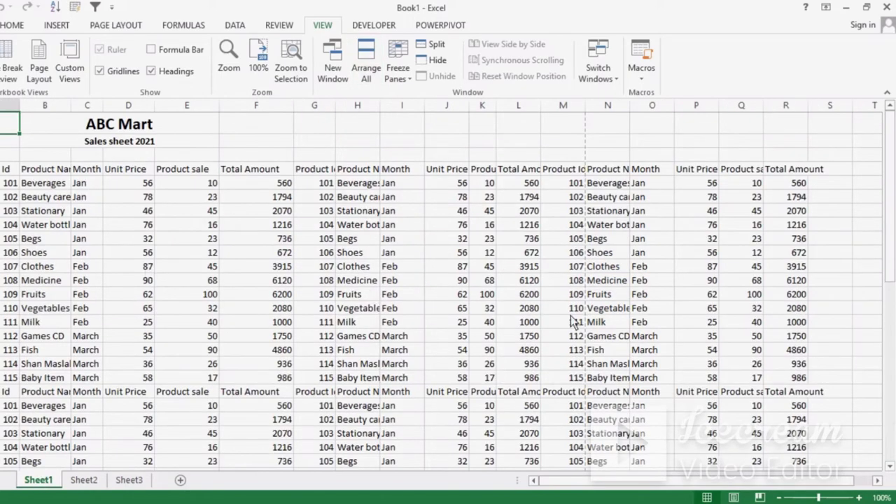
drag(592, 481, 634, 488)
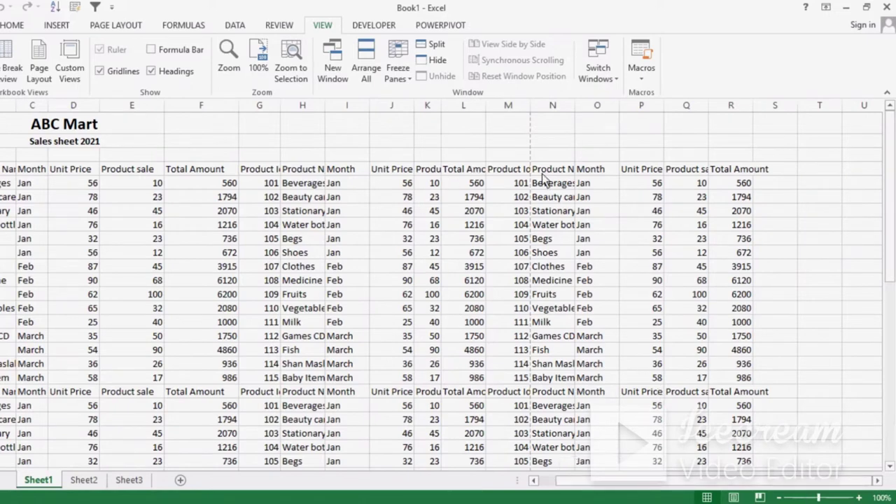
drag(544, 175, 748, 380)
key(ctrl+c)
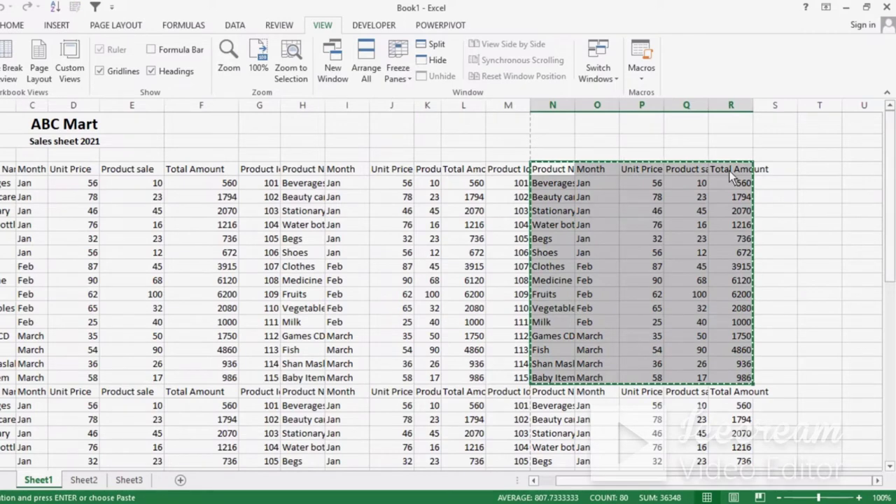
click(777, 169)
key(ctrl+v)
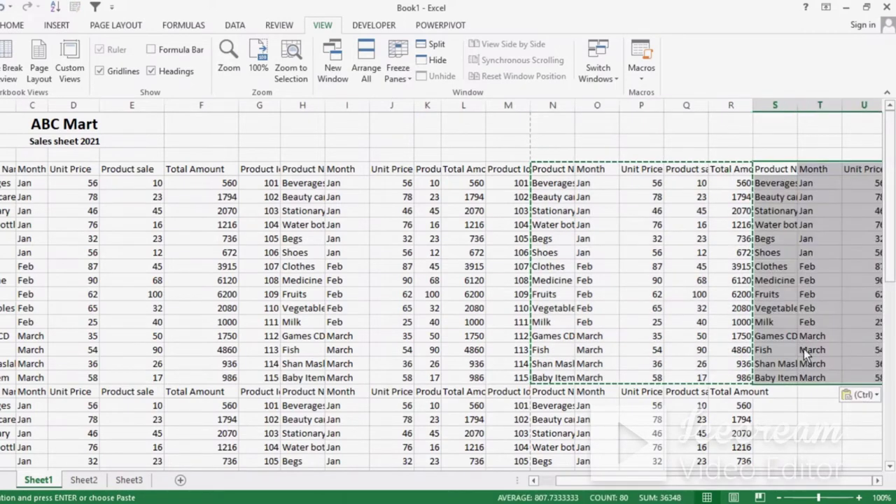
Step: Paste a second copy of the block lower down in column S
click(773, 409)
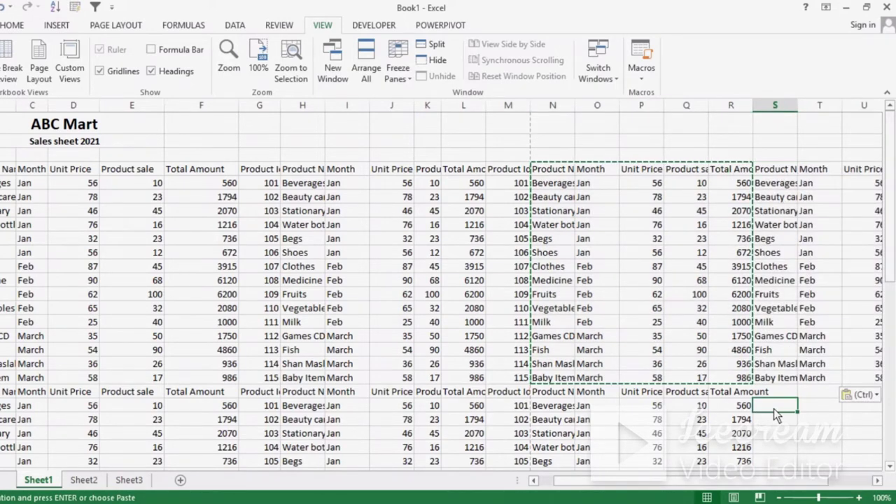
click(783, 396)
key(ctrl+v)
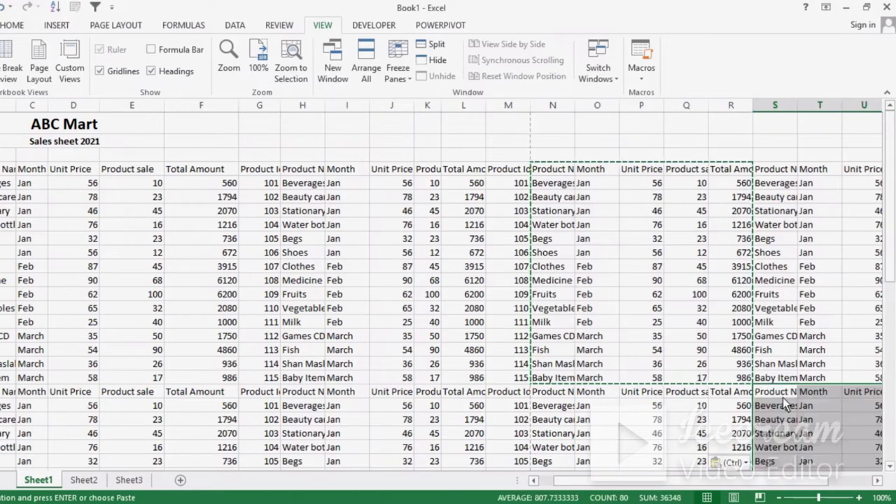
drag(651, 487, 602, 488)
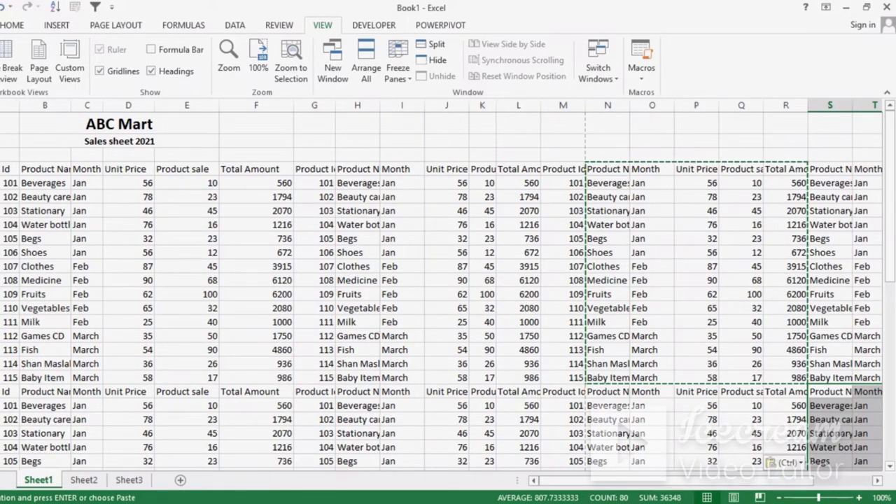
Step: Review the Beverages row up to Total Amount 560, then cancel the pending copy with Esc
click(57, 187)
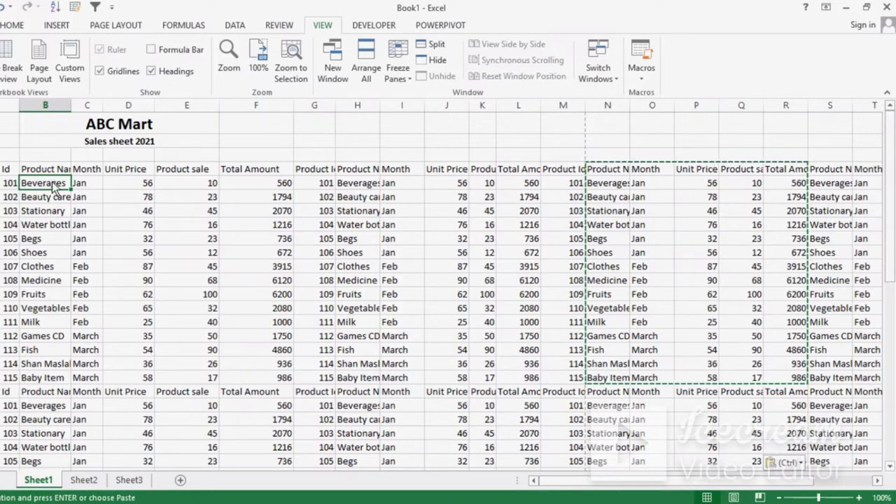
key(Right)
key(Right)
key(Right)
key(Right)
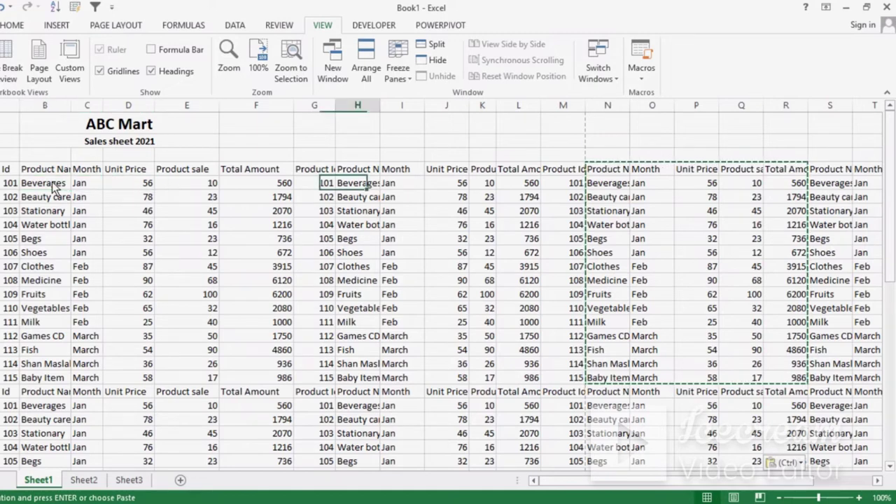
key(Right)
key(Right)
key(Right)
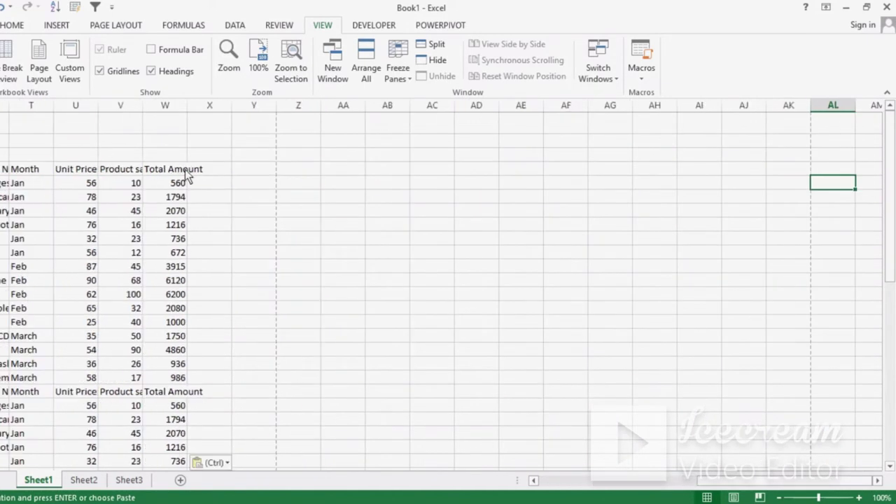
click(183, 184)
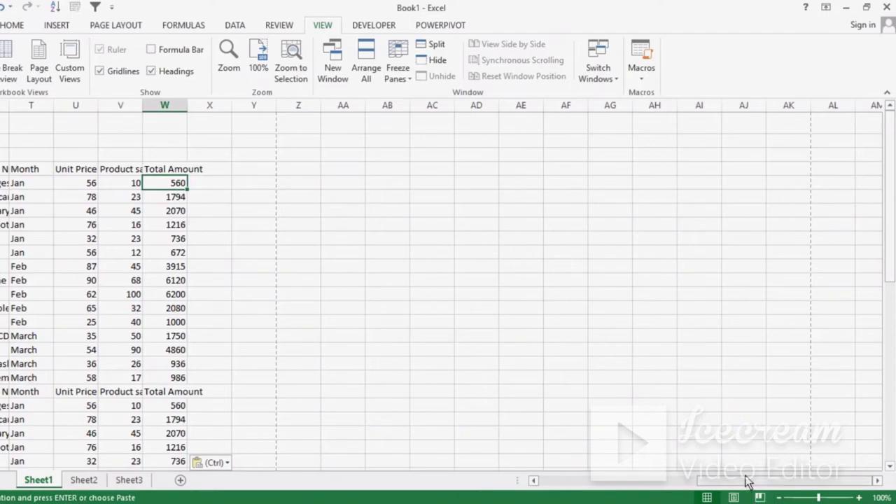
drag(744, 482, 600, 484)
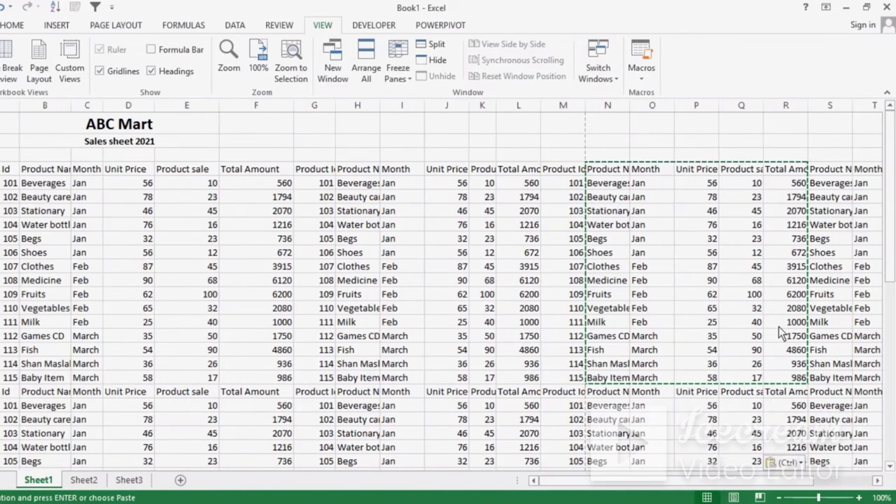
click(661, 309)
key(Escape)
mouse_move(891, 235)
mouse_down()
mouse_move(892, 259)
mouse_move(893, 238)
mouse_up()
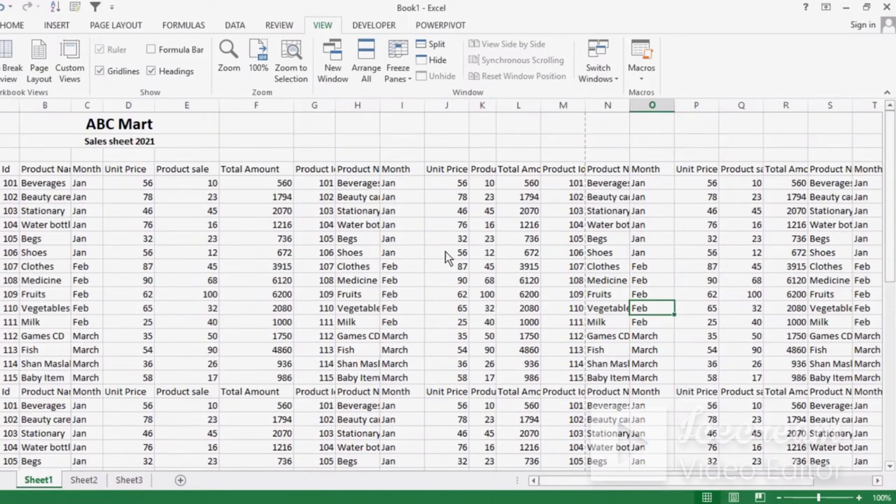
Step: Arrow right from Jan across the tables in row 4, then press Home to return to column A
click(93, 185)
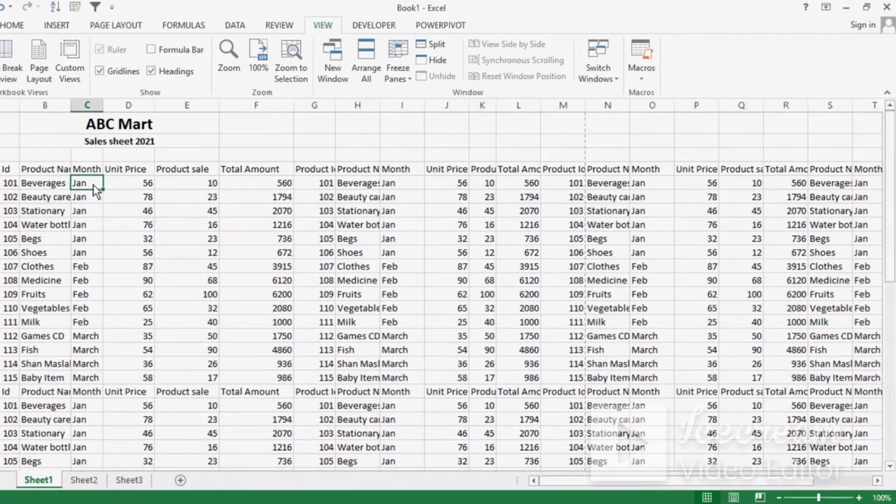
key(Right)
key(Right)
key(Right)
key(Right)
key(Right)
key(Right)
key(Right)
key(Right)
key(Right)
key(Right)
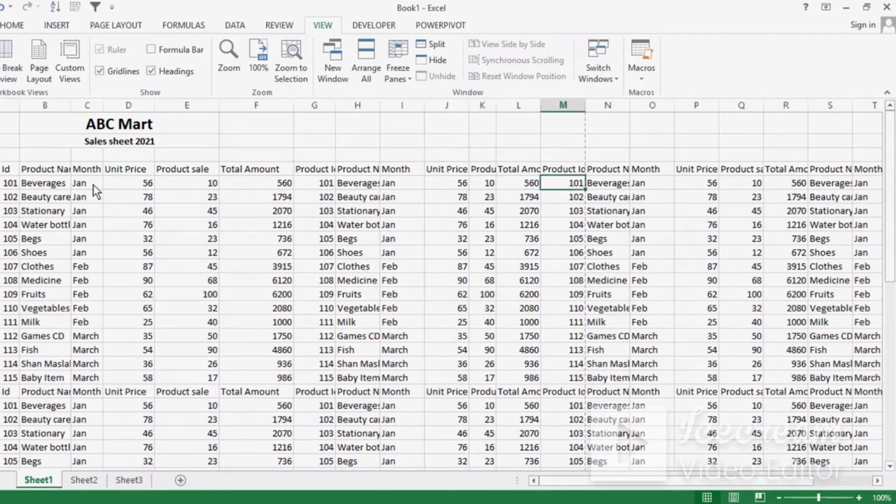
key(Right)
key(Right)
key(Right)
key(Right)
key(Right)
key(Right)
key(Right)
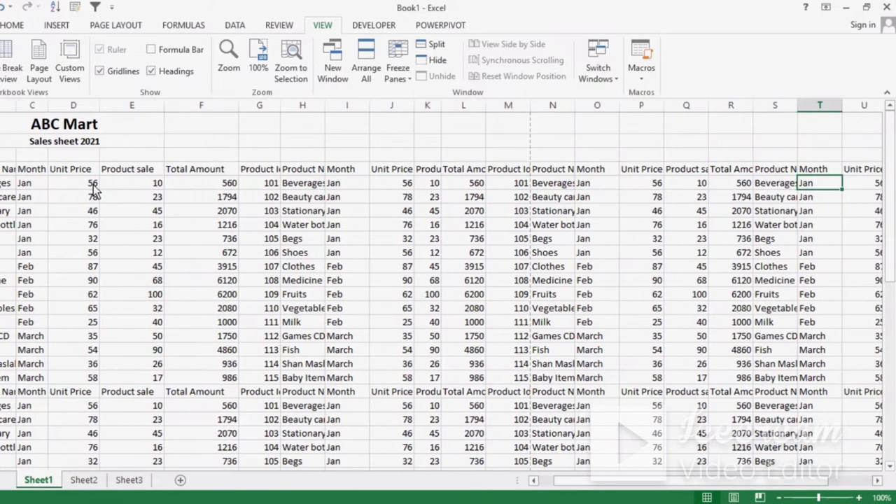
key(Right)
key(Right)
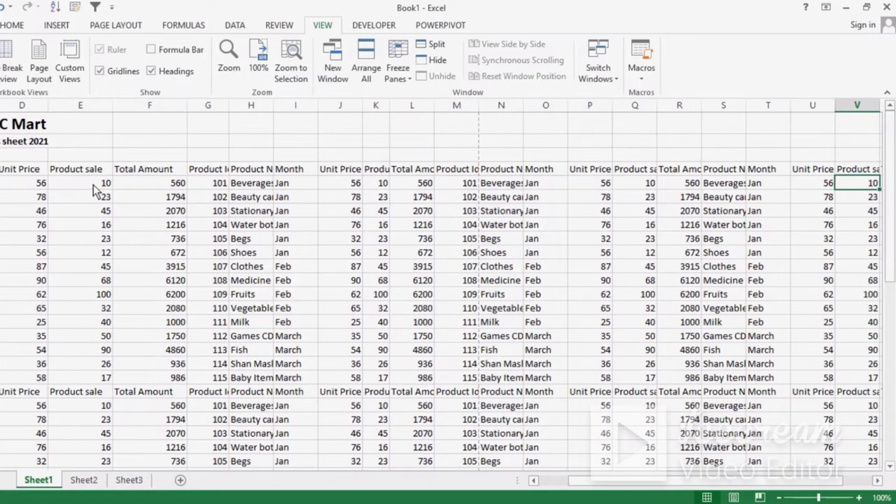
key(Right)
key(Right)
key(Left)
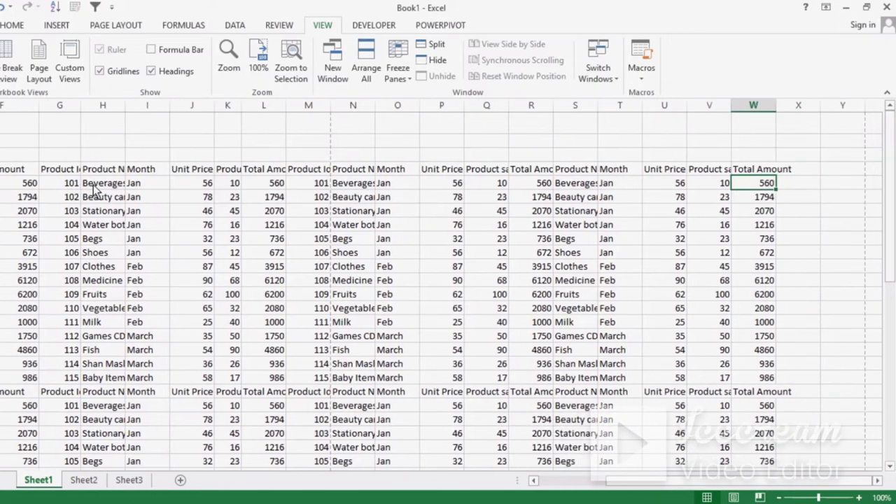
key(Left)
key(Left)
key(Left)
key(Home)
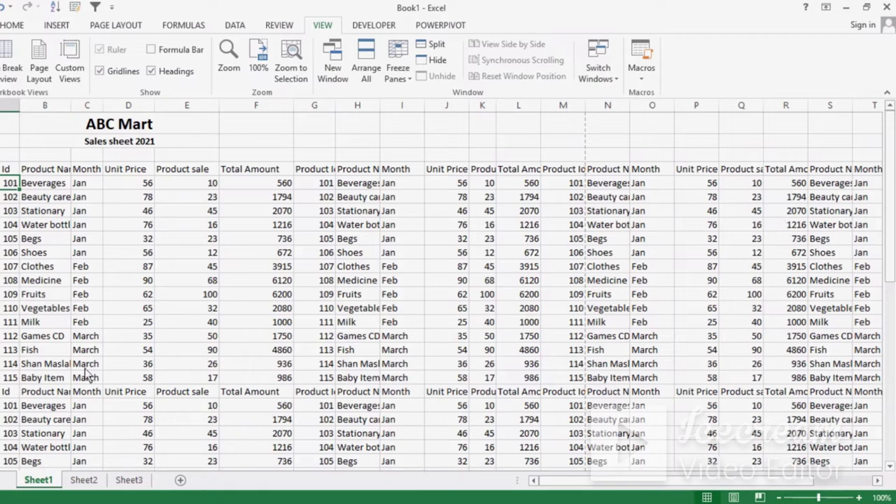
click(157, 242)
mouse_move(155, 238)
mouse_down()
mouse_move(95, 198)
mouse_move(402, 83)
mouse_move(87, 179)
mouse_up()
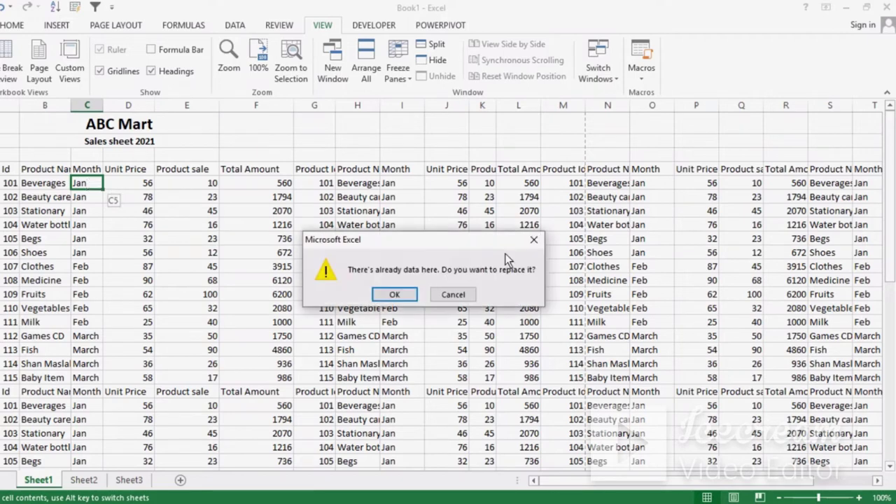
click(535, 241)
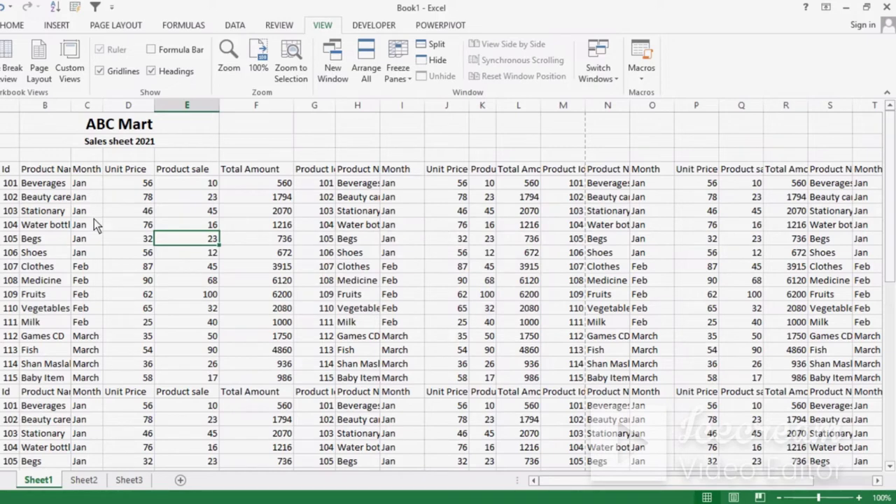
click(87, 182)
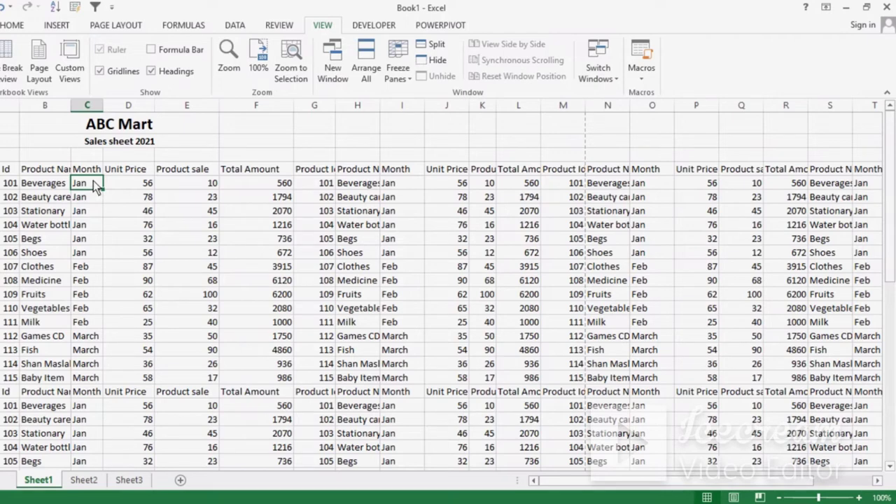
Step: Freeze panes at C5 and arrow right to confirm the Id and Product Name columns stay fixed
click(392, 75)
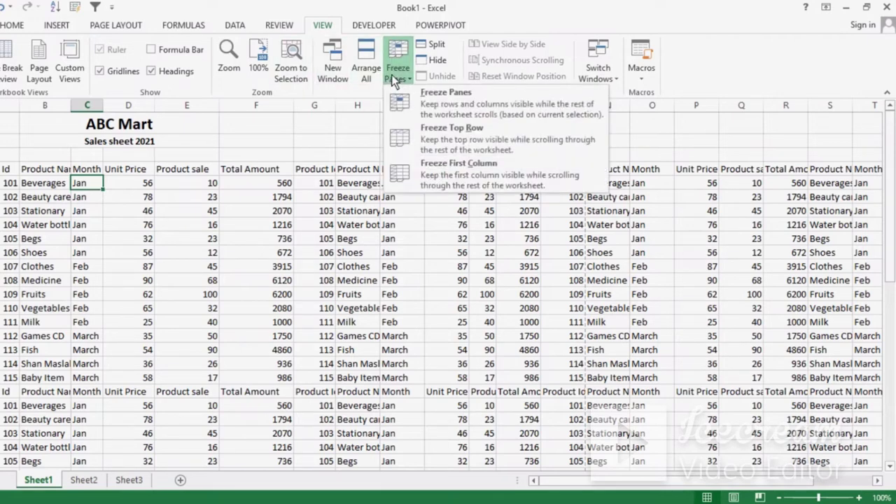
click(431, 108)
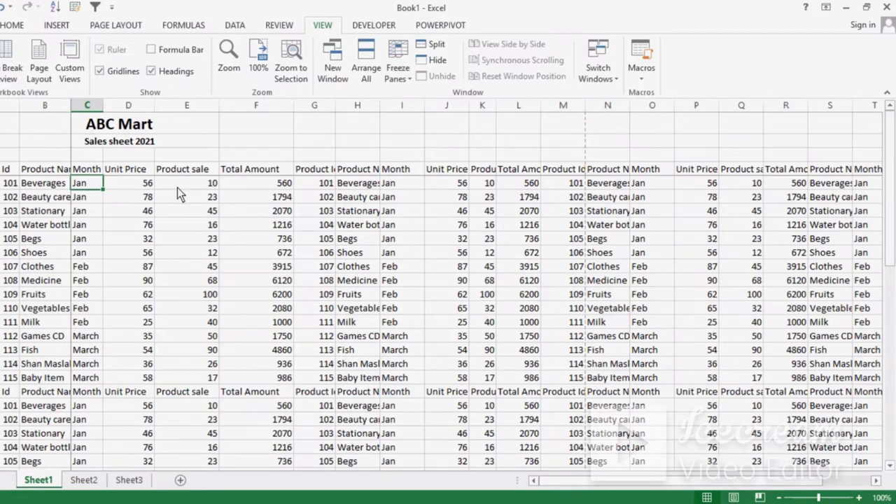
key(Right)
key(Right)
key(Right)
key(Right)
key(Right)
key(Right)
key(Right)
key(Right)
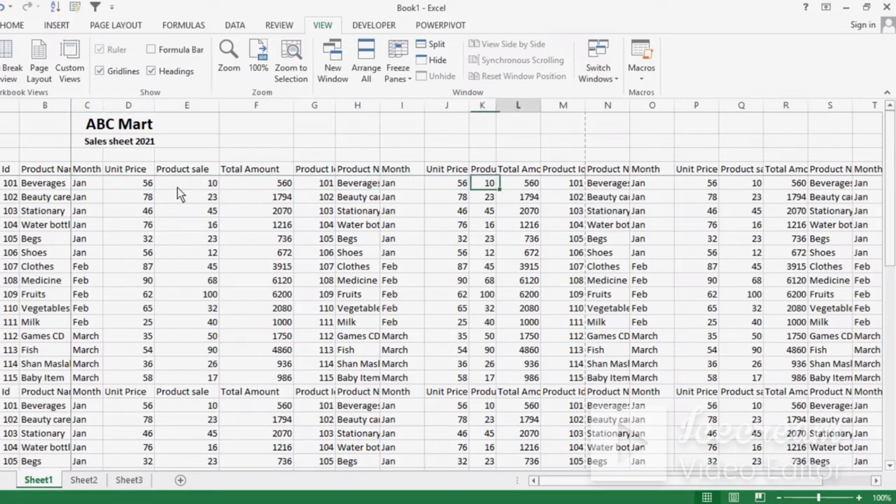
key(Right)
key(Right)
key(Right)
key(Right)
key(Right)
key(Right)
key(Right)
key(Right)
key(Right)
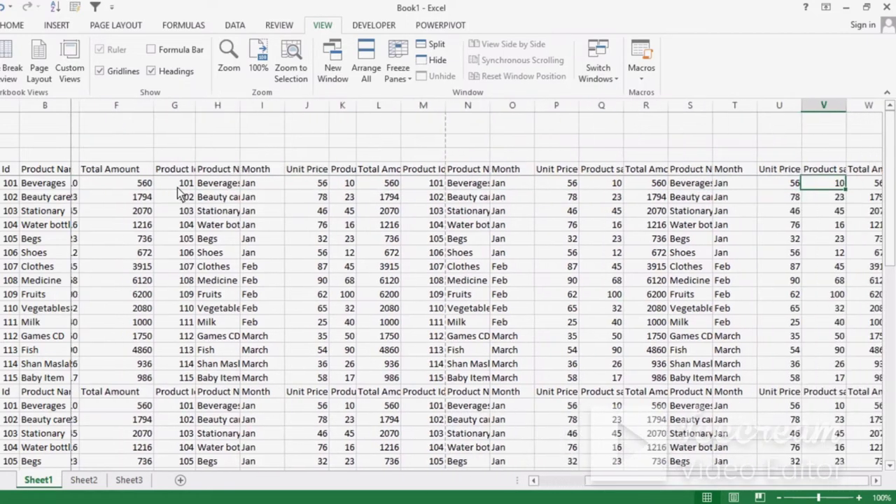
key(Right)
key(Right)
key(Right)
key(Right)
key(Right)
key(Right)
key(Right)
key(Right)
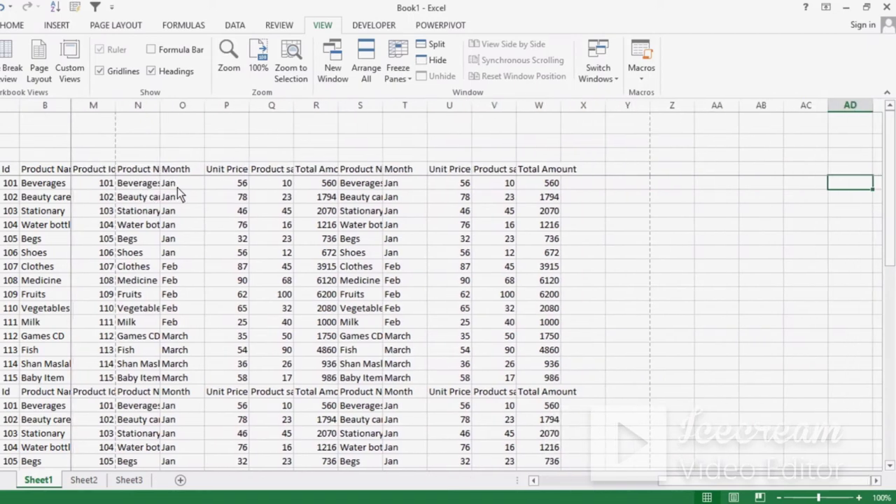
key(Right)
key(Right)
key(Right)
key(Right)
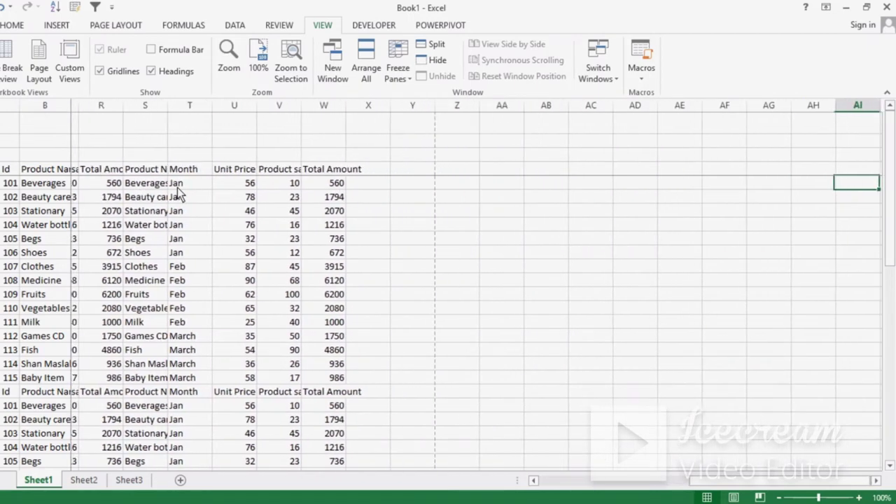
key(Right)
key(Right)
key(Right)
key(Right)
key(Right)
key(Right)
key(Right)
key(Right)
key(Right)
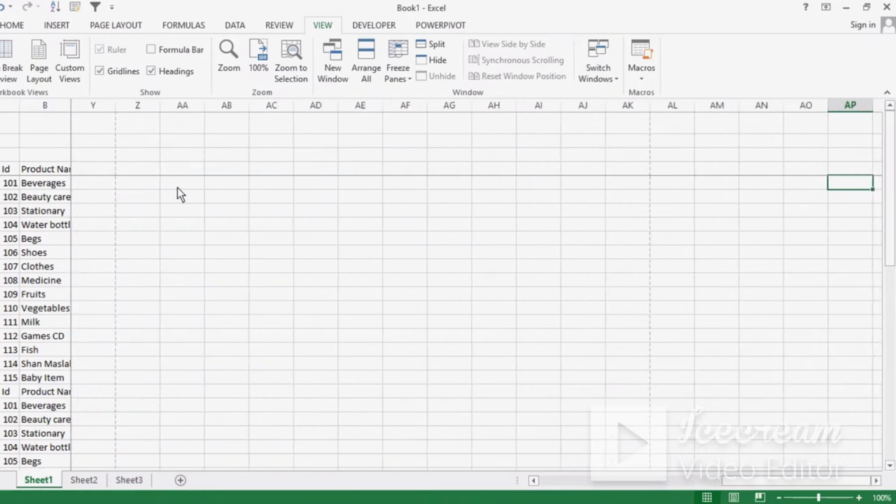
key(Right)
key(Right)
key(Right)
key(Right)
key(Right)
key(Right)
key(Right)
key(Right)
key(Right)
key(Right)
key(Right)
key(Right)
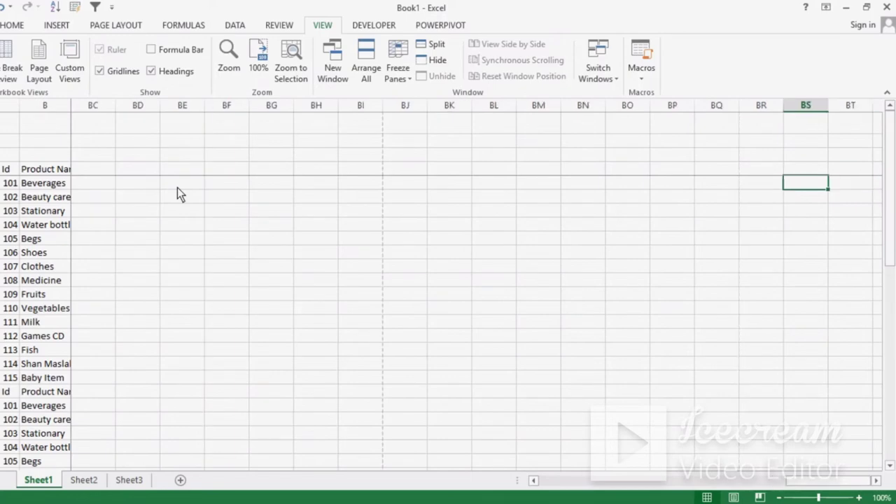
key(Home)
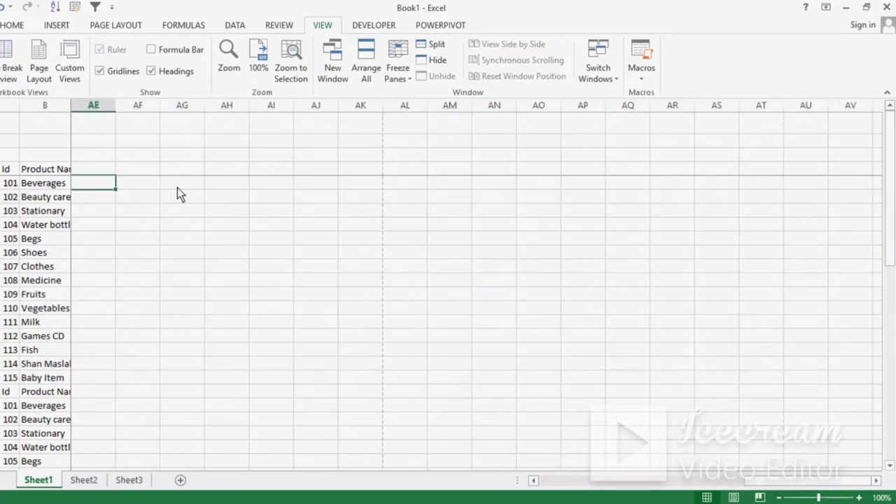
key(Home)
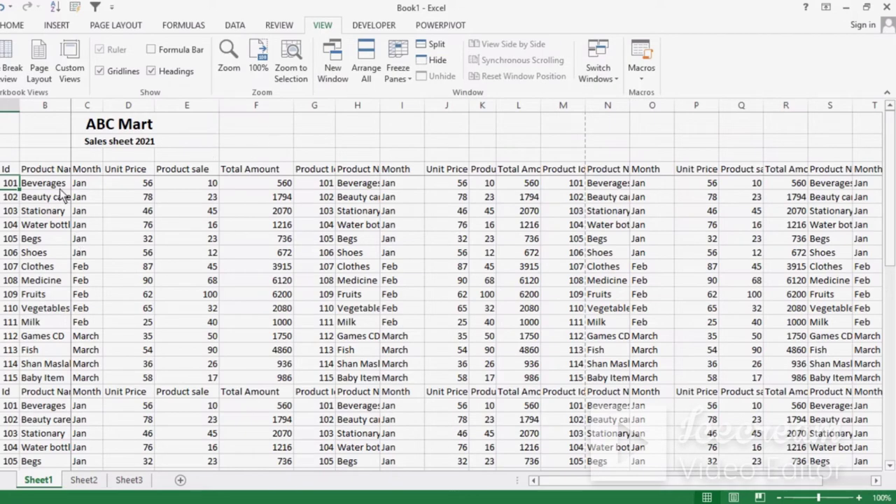
Step: Arrow down column C and back up to confirm the header rows stay frozen, then open the freeze options
click(77, 196)
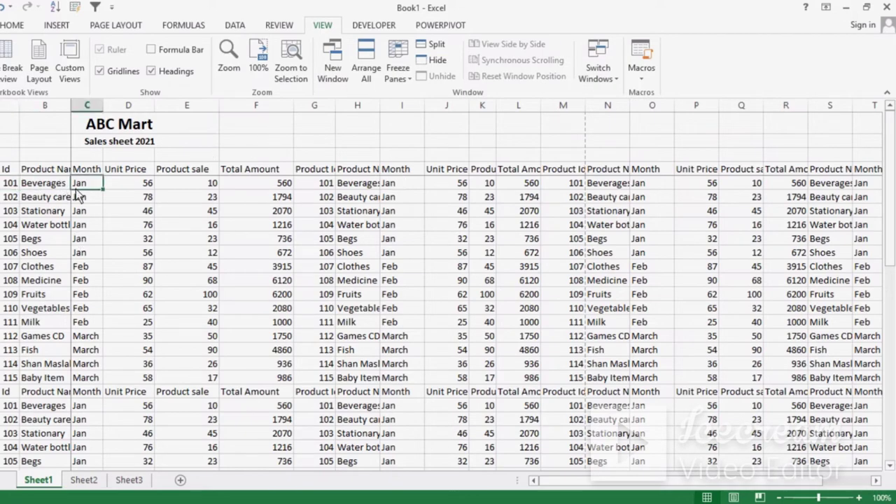
key(Down)
key(Down)
key(Down)
key(Down)
key(Down)
key(Down)
key(Down)
key(Down)
key(Down)
key(Down)
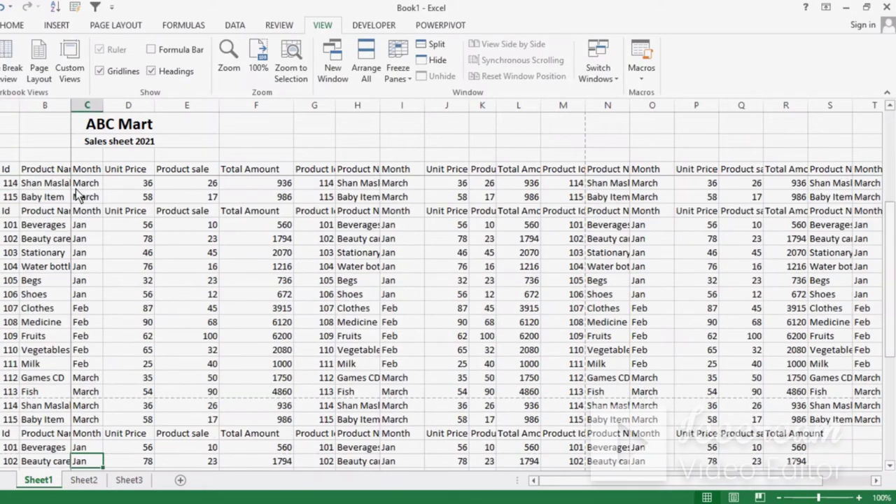
key(Down)
key(Down)
key(Down)
key(Down)
key(Down)
key(Down)
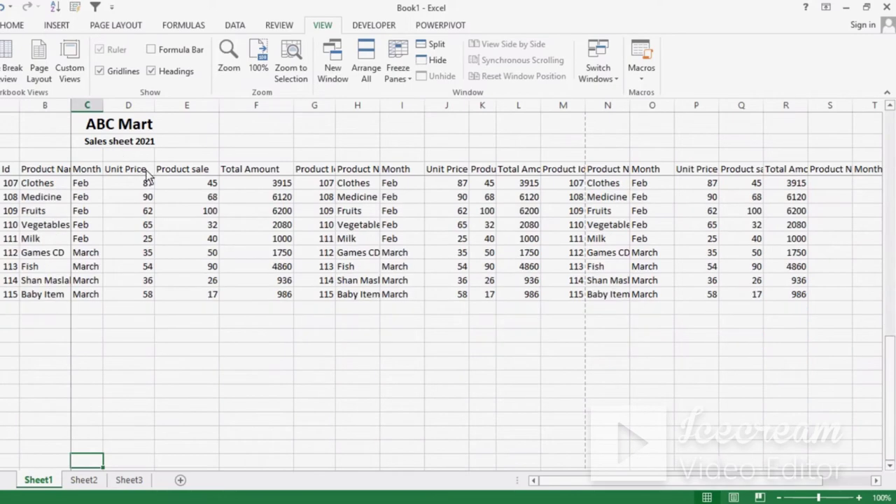
key(Down)
key(Down)
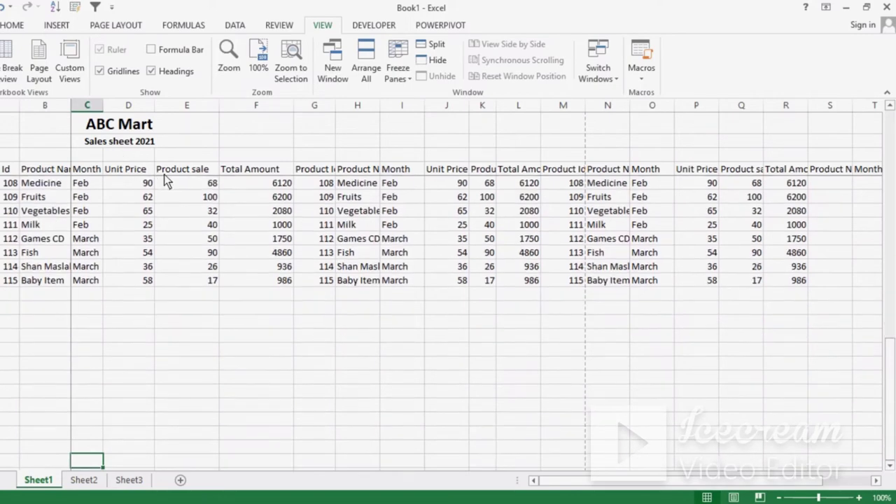
key(Down)
key(Down)
key(Down)
key(Up)
key(Up)
key(Up)
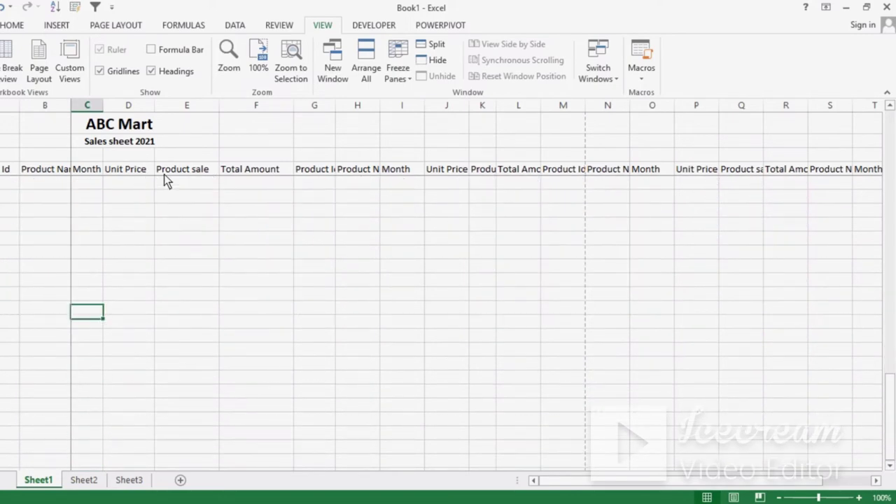
key(Up)
key(Up)
key(Up)
key(Up)
key(Up)
key(Up)
key(Up)
key(Up)
key(Up)
key(Up)
key(Up)
key(Up)
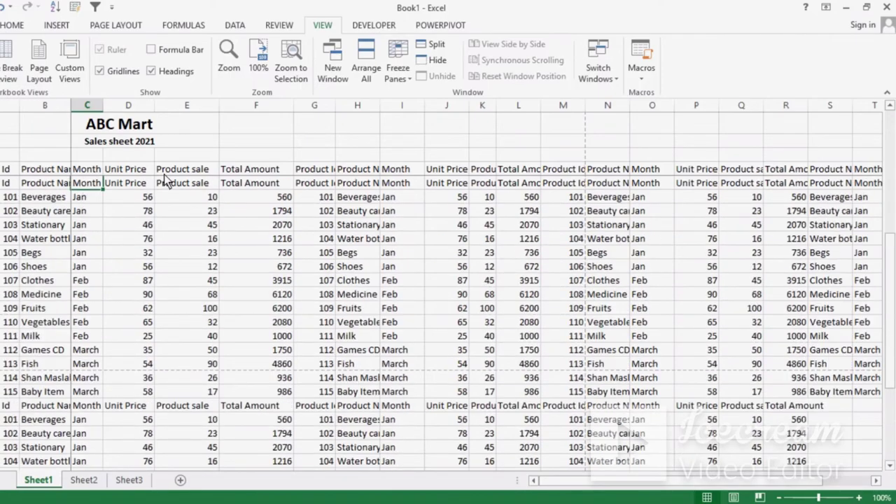
key(Up)
key(Up)
key(Up)
key(Up)
key(Up)
key(Up)
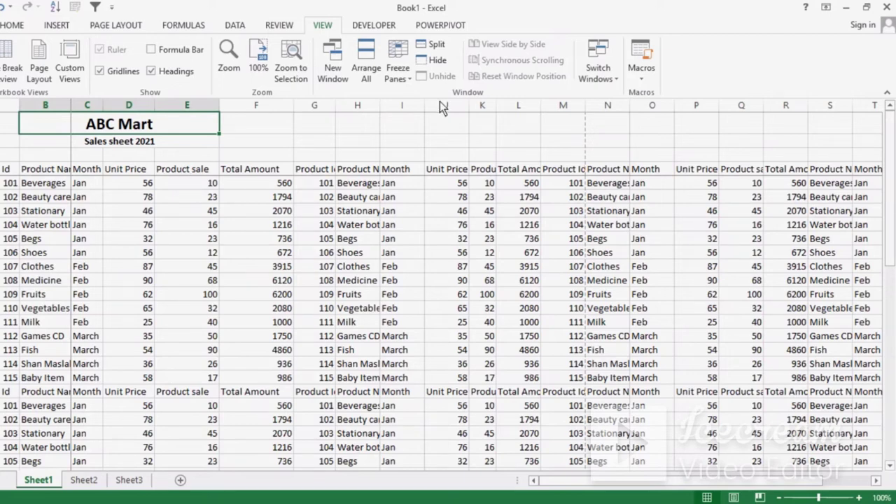
click(399, 73)
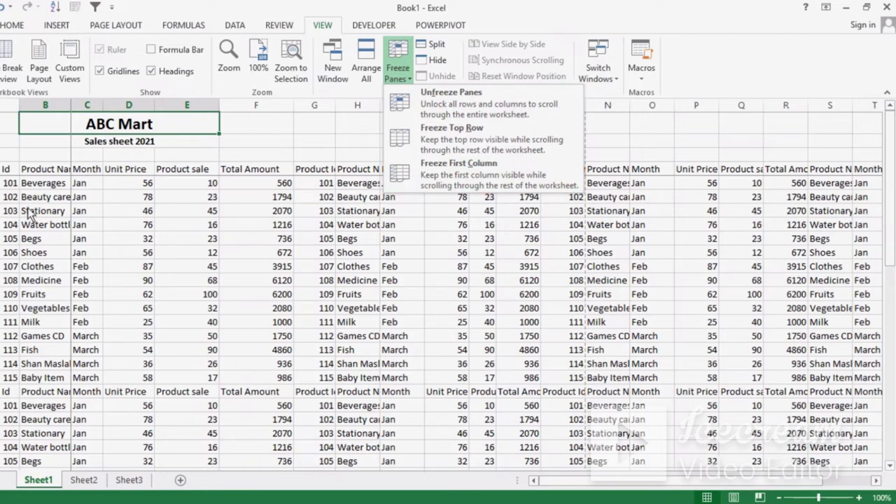
Step: Unfreeze all rows and columns, then switch to the student marks table on Sheet2
click(119, 294)
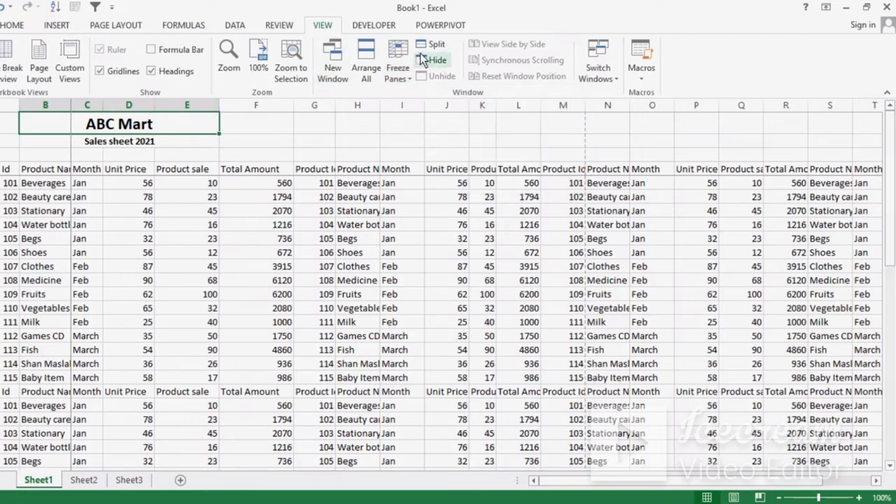
click(402, 57)
click(440, 101)
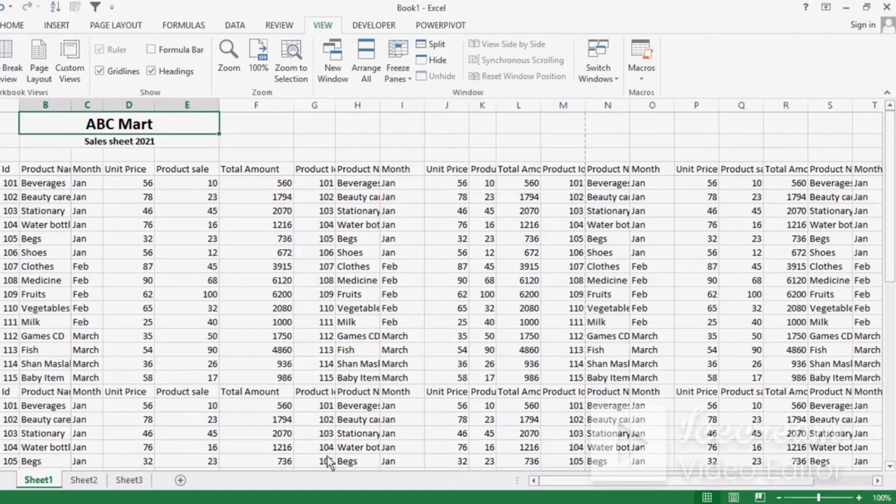
click(102, 482)
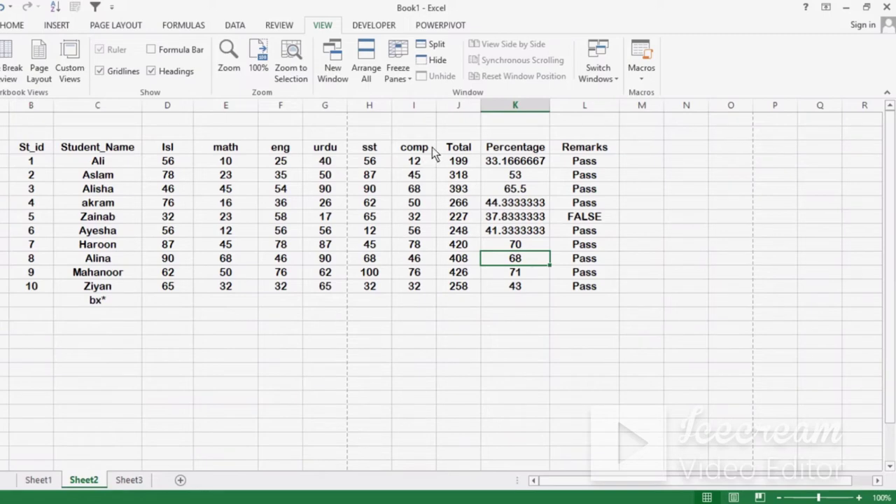
Step: Split Sheet2 into four panes and scroll each pane independently with its scrollbars
click(429, 48)
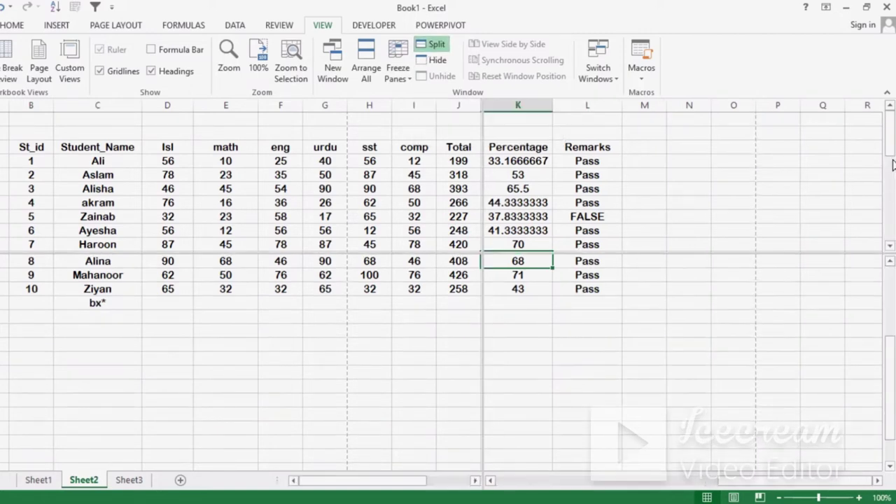
click(892, 133)
drag(892, 133, 891, 224)
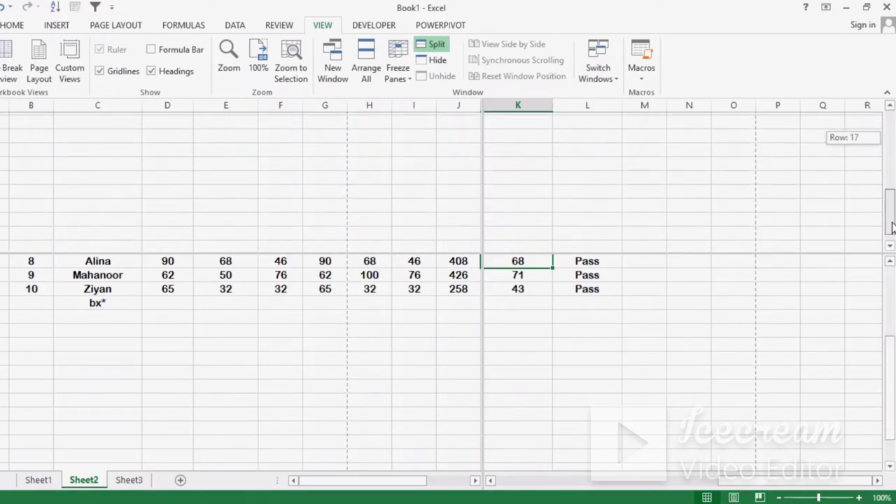
drag(891, 178, 891, 156)
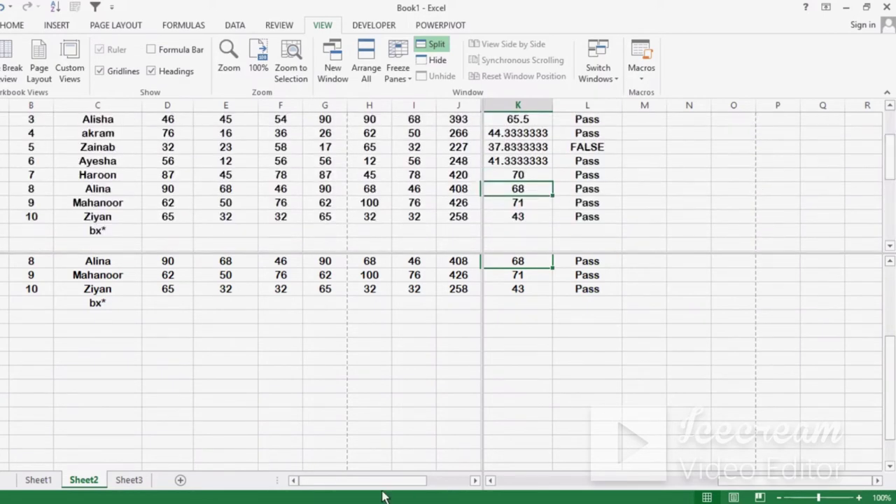
mouse_move(360, 483)
mouse_down()
mouse_move(413, 487)
mouse_move(391, 486)
mouse_up()
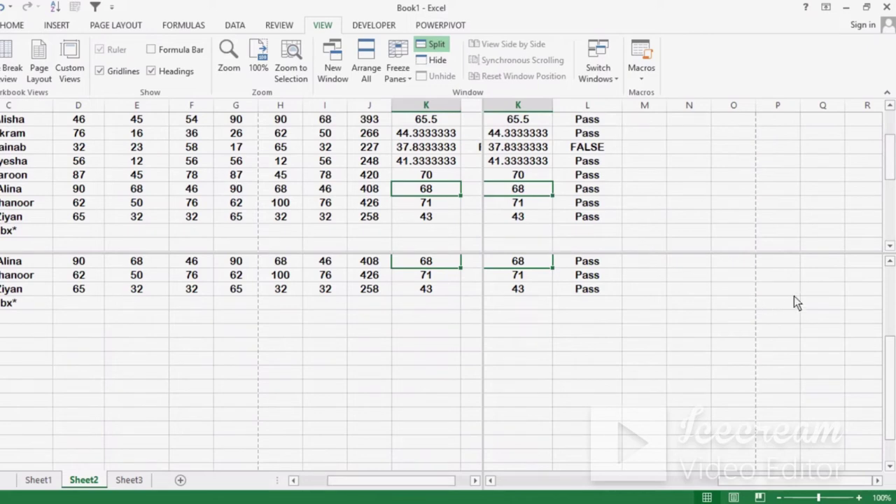
mouse_move(890, 340)
mouse_down()
mouse_move(891, 400)
mouse_move(838, 400)
mouse_up()
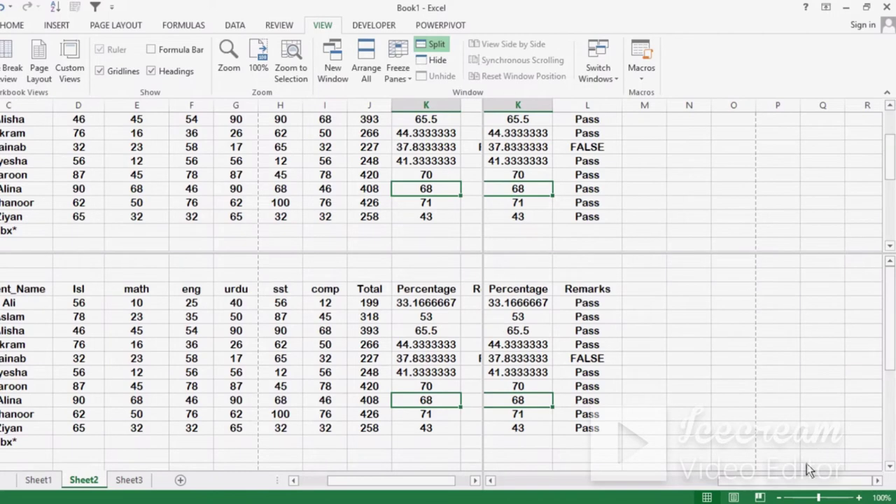
drag(800, 482, 548, 488)
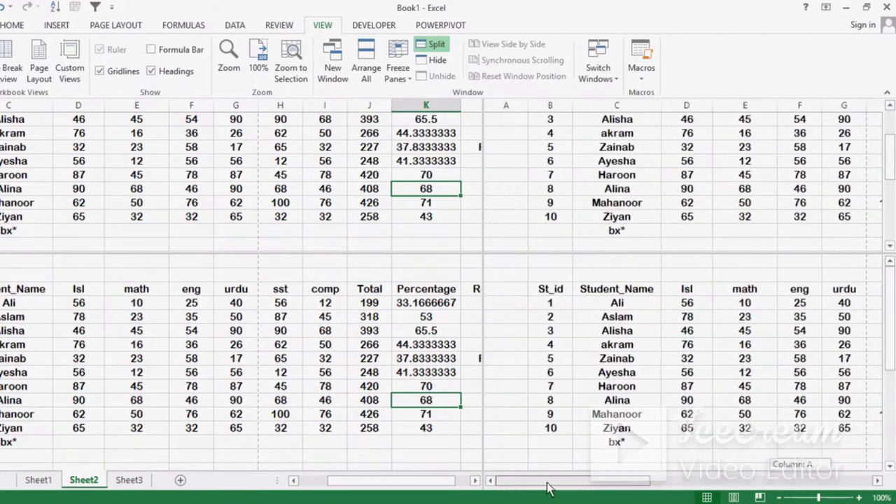
Step: Select cells across the panes, including St_id 10, Total 227, Ayesha's name and Alina's math mark 68
click(321, 238)
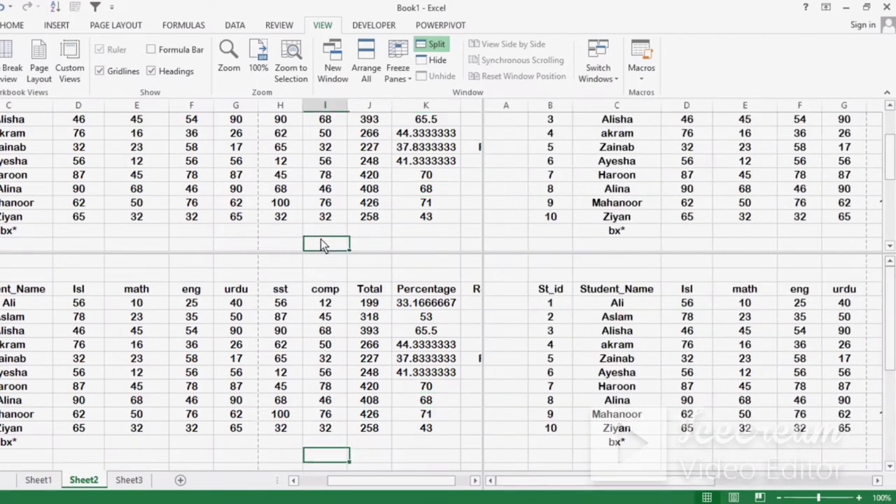
click(549, 223)
click(357, 358)
click(585, 373)
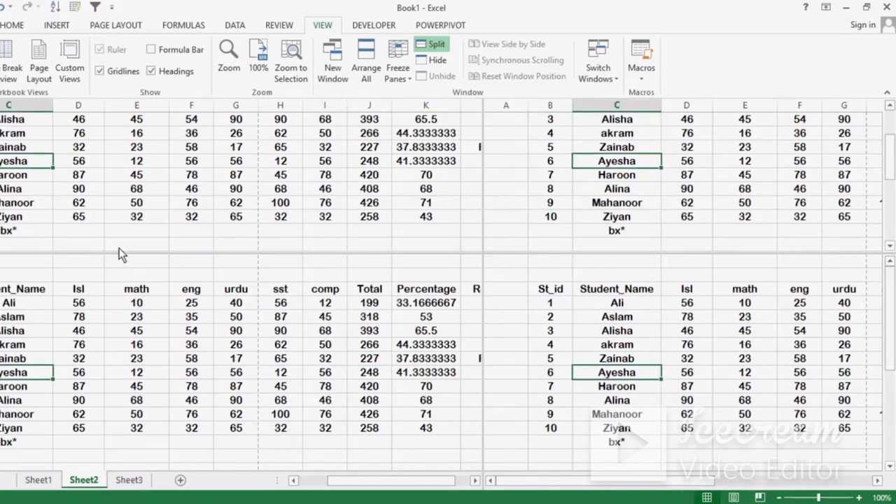
click(145, 192)
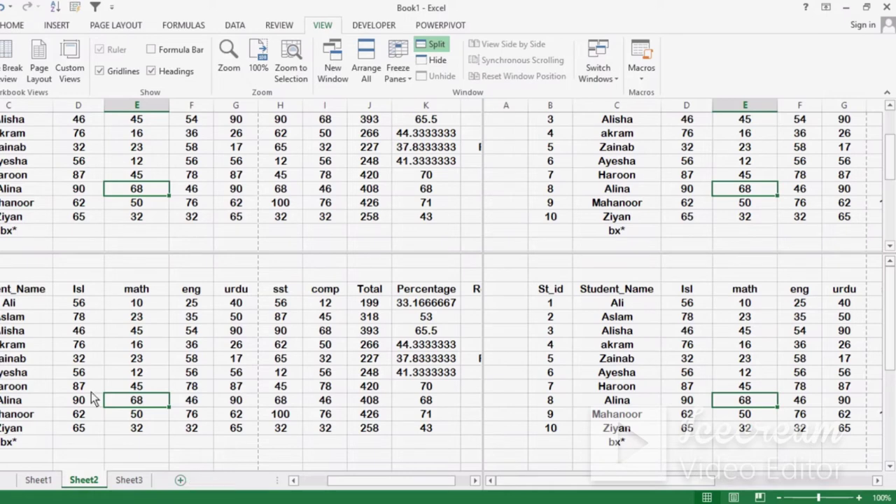
click(430, 60)
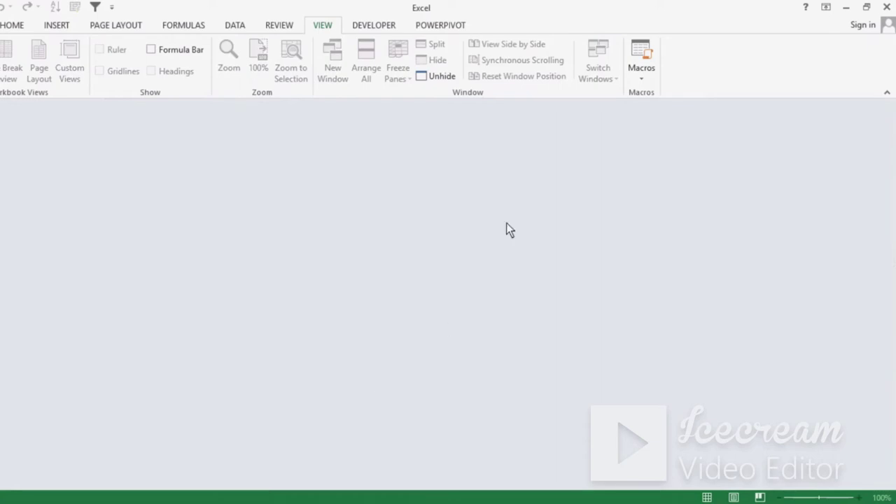
click(434, 79)
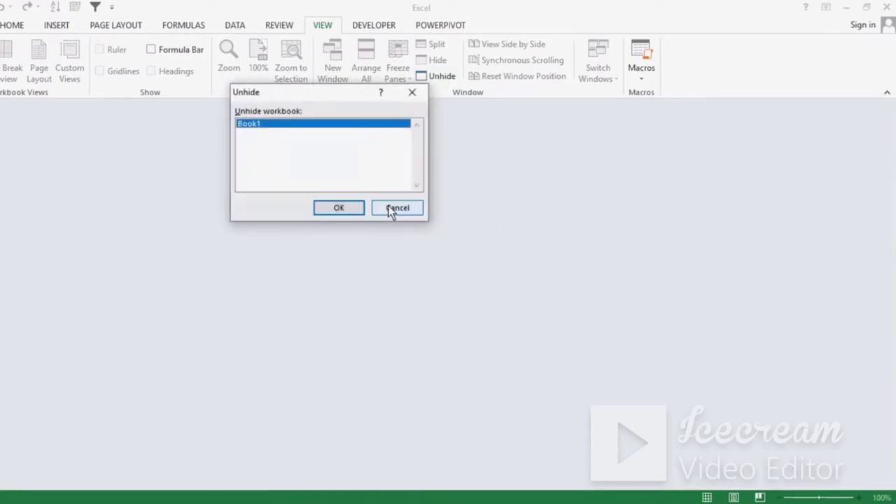
click(352, 206)
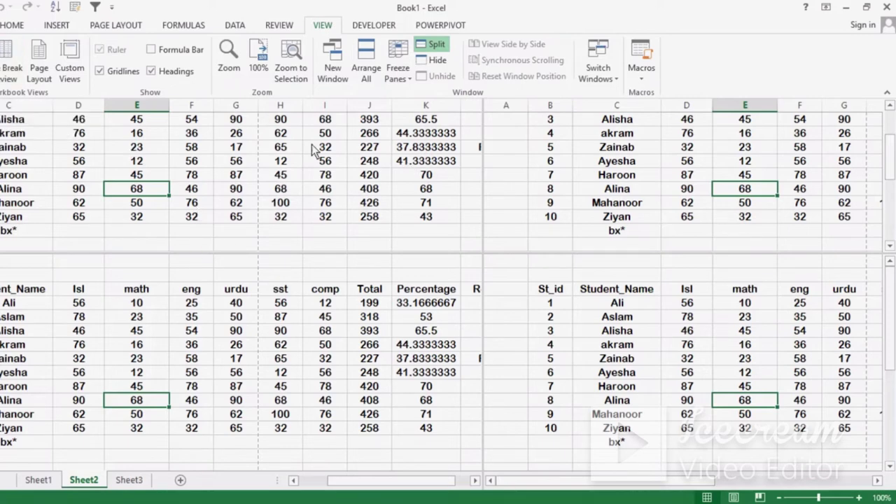
Step: Remove the split, then scroll and select a Pass remark and Ayesha's 41.3333333 percentage
click(430, 45)
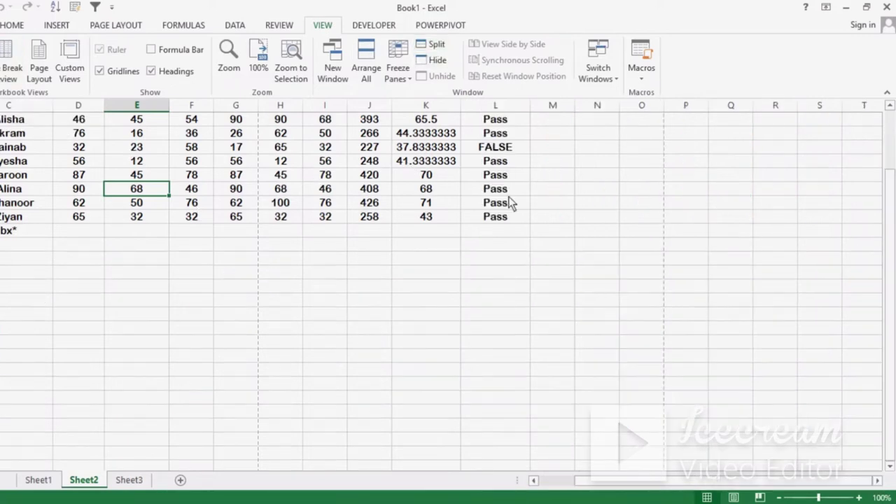
drag(890, 265, 890, 205)
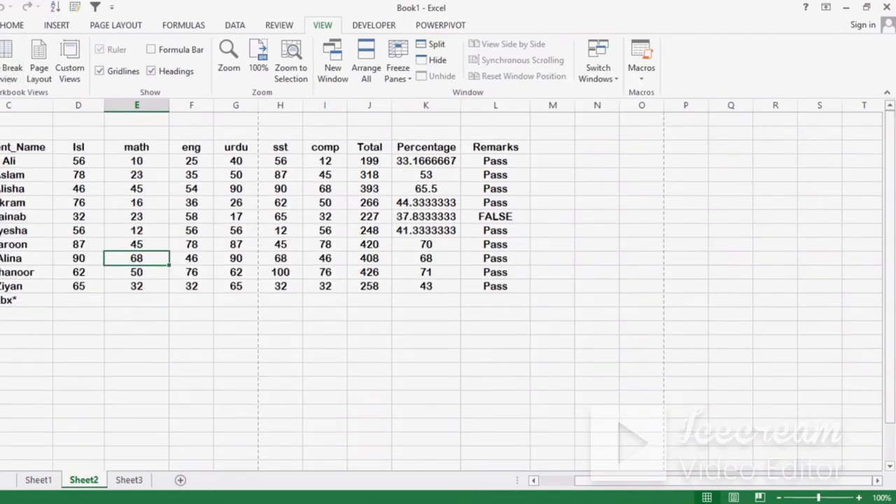
click(501, 289)
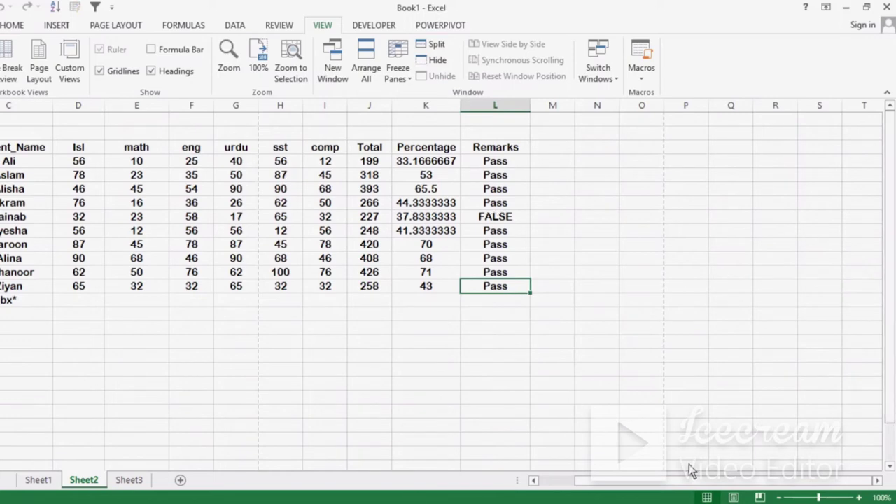
drag(660, 483, 550, 480)
click(518, 233)
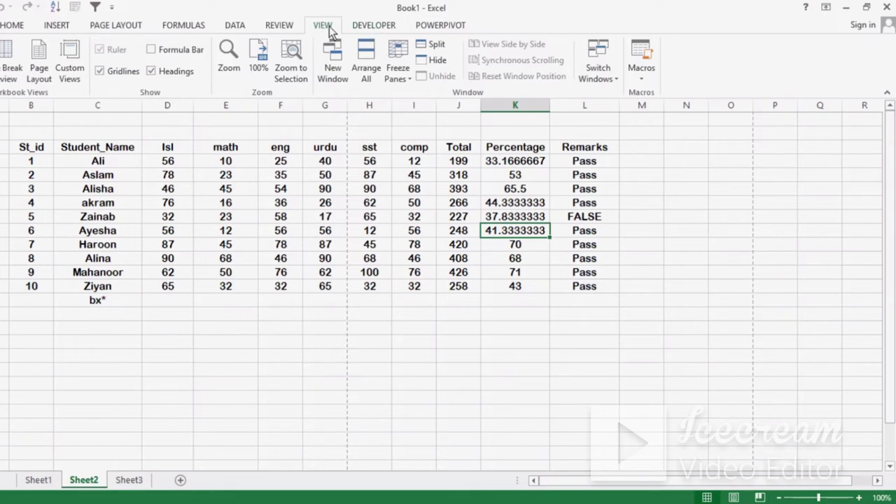
Step: Open two new windows of the workbook and compare Book1:3 side by side with Book1:1
click(341, 70)
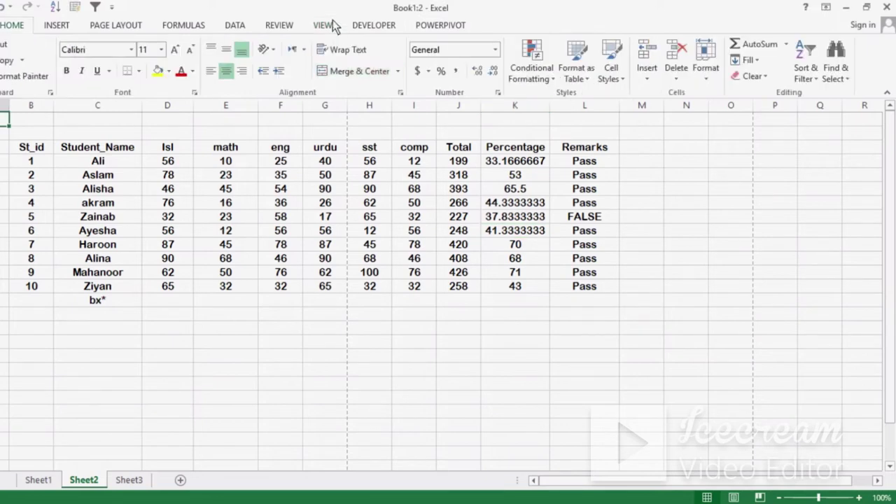
click(327, 24)
click(334, 63)
click(320, 30)
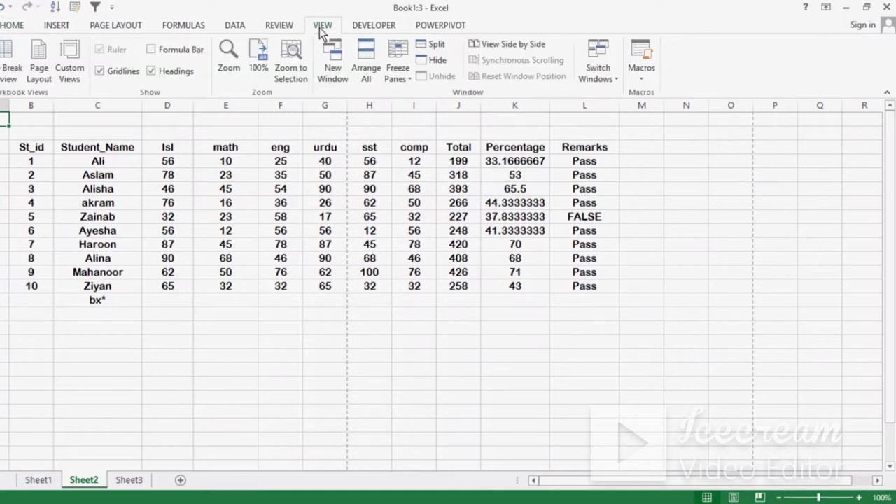
click(492, 49)
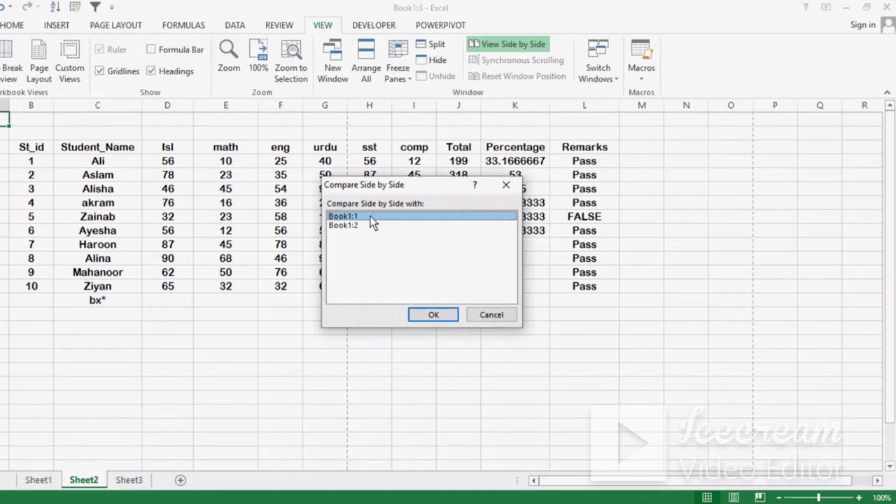
click(426, 315)
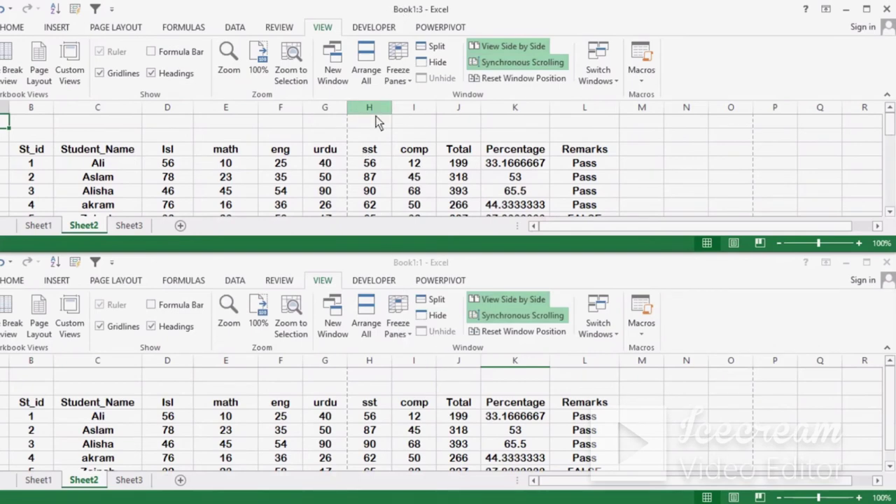
Step: Arrange all workbook windows vertically
click(364, 74)
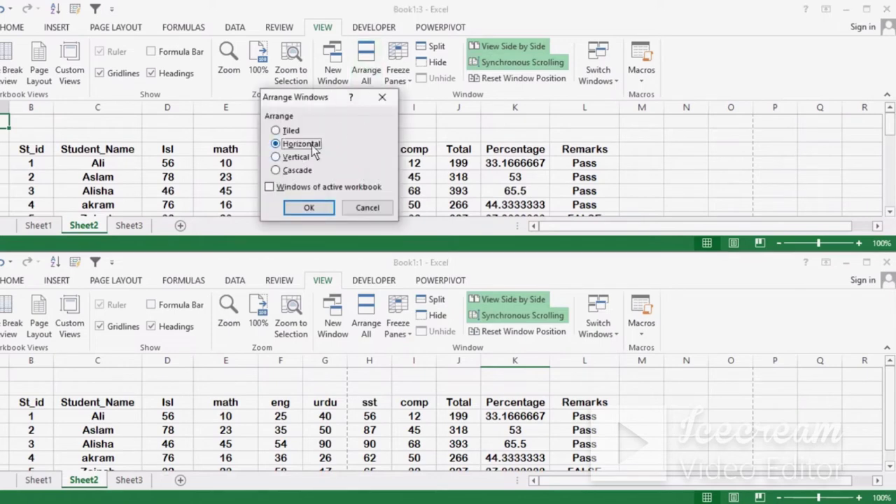
click(296, 164)
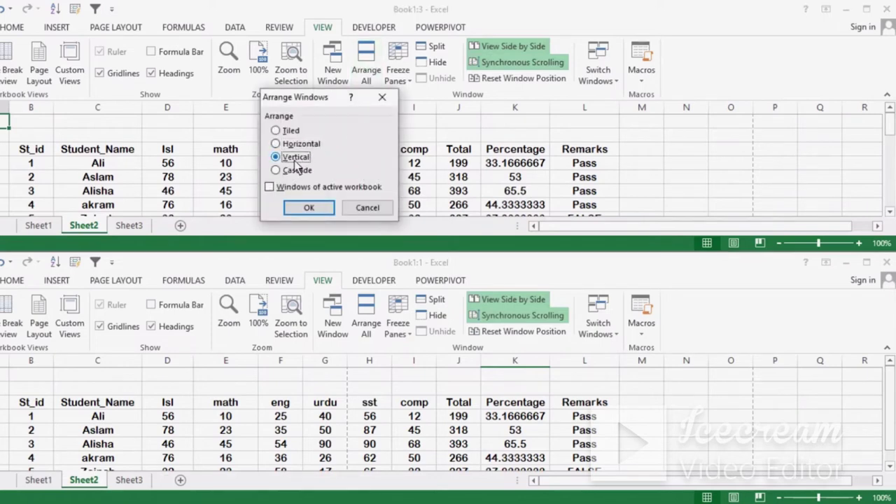
click(307, 208)
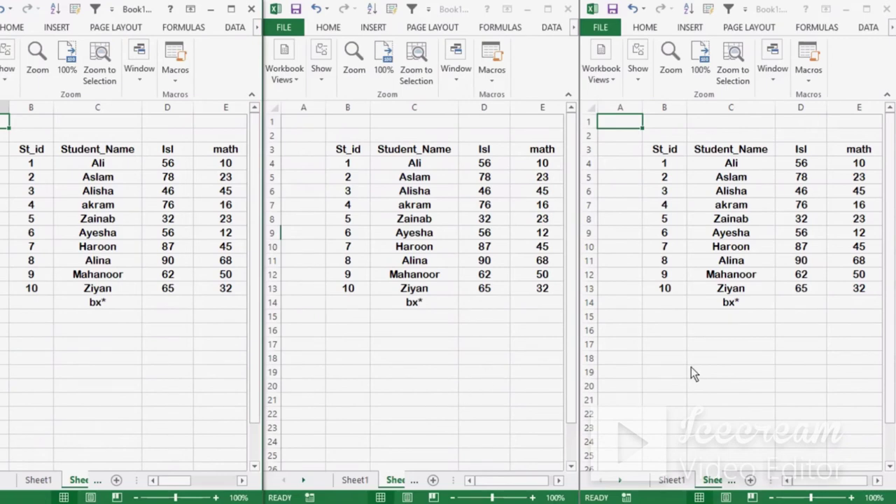
Step: Close the rightmost window, then move, maximize and restore the remaining Book1 window
click(890, 10)
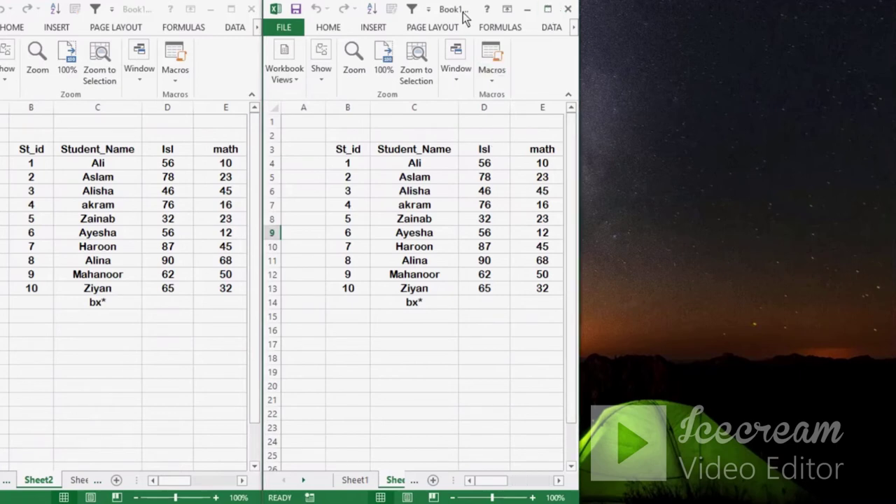
drag(466, 8, 625, 7)
double_click(626, 7)
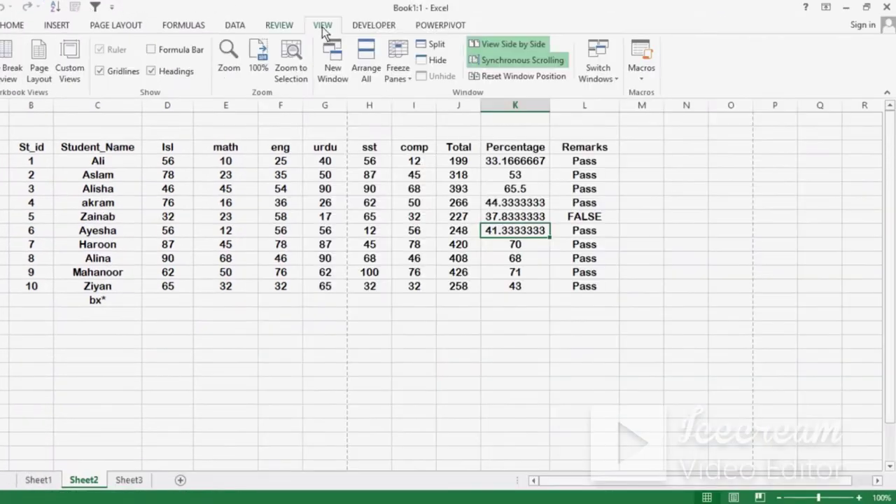
click(868, 7)
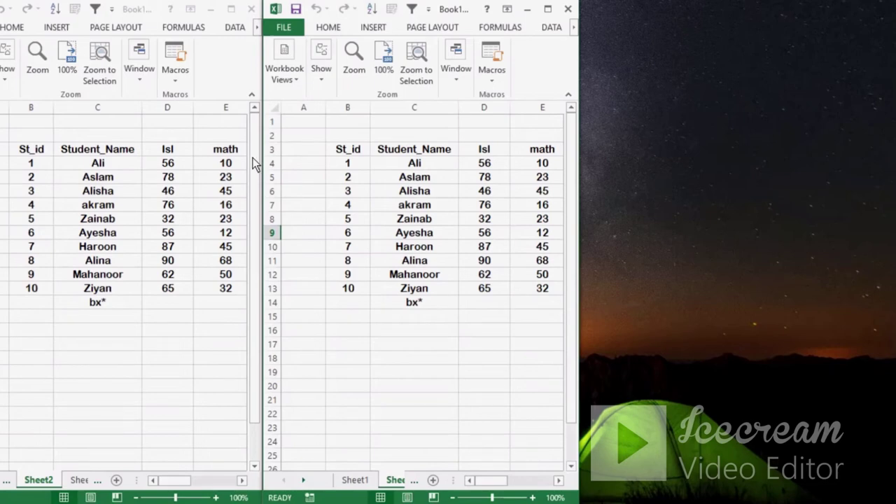
Step: Scroll the left window, select Haroon, then type test text in C18 and erase it
scroll(253, 168, down, 1)
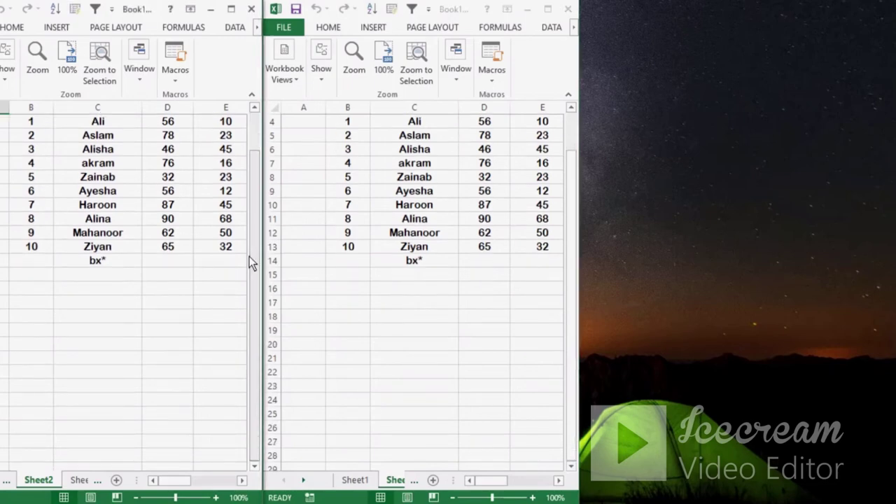
scroll(249, 256, up, 1)
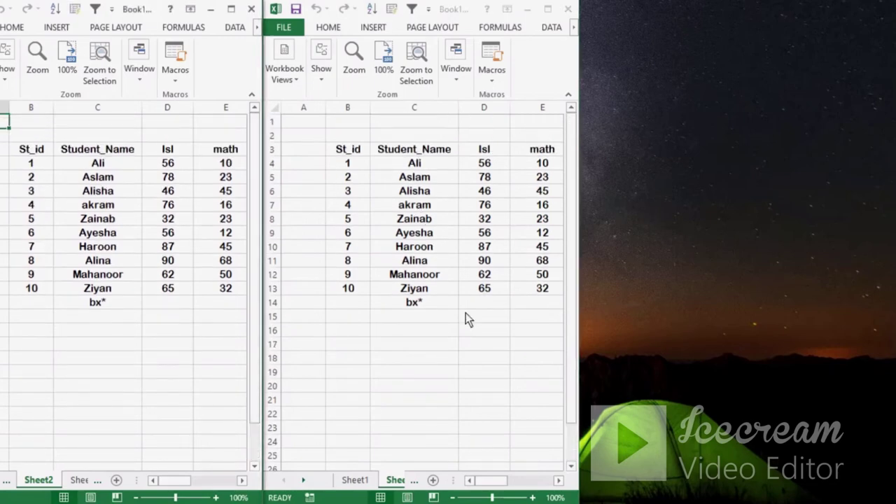
drag(570, 264, 573, 173)
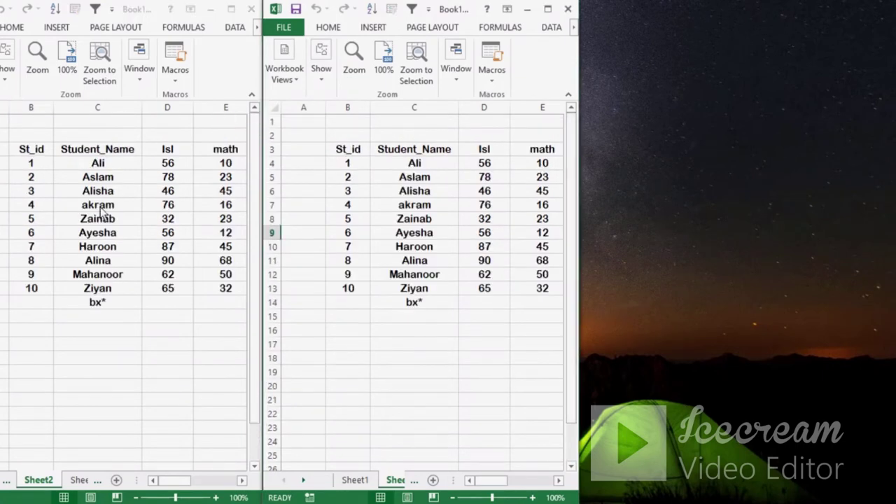
click(120, 251)
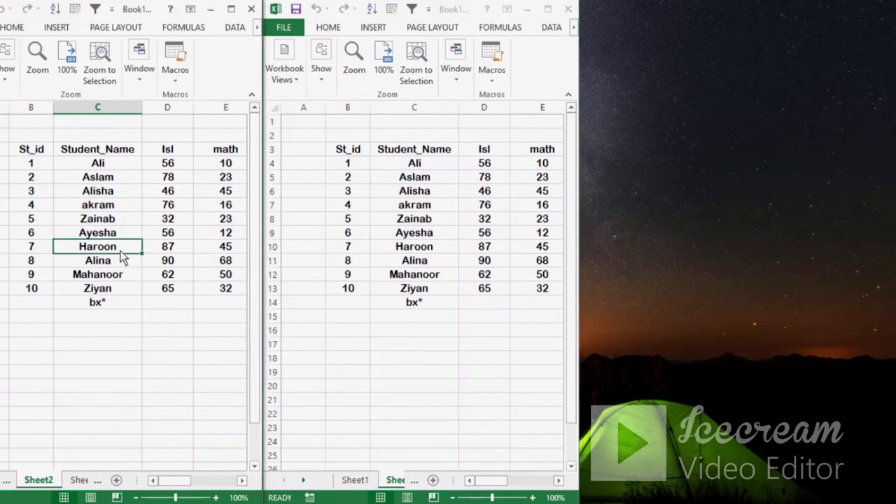
click(114, 354)
text(bcjvjvhvkhkv)
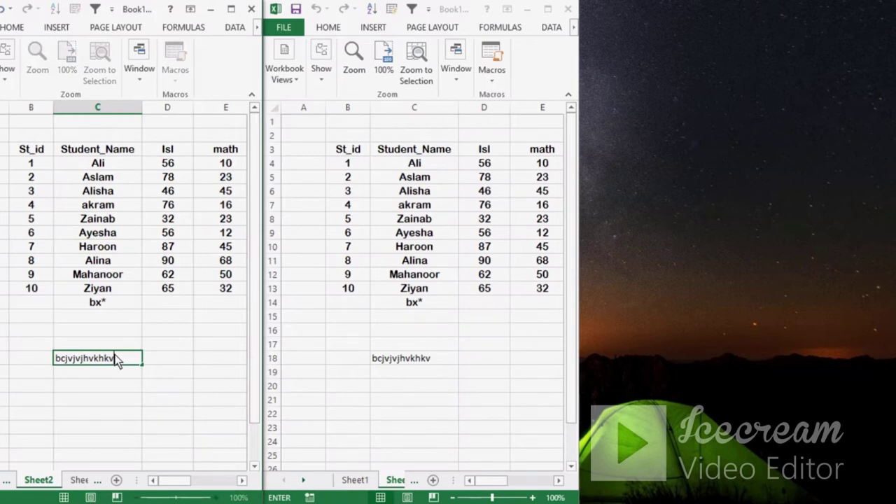
key(BackSpace)
key(BackSpace)
key(BackSpace)
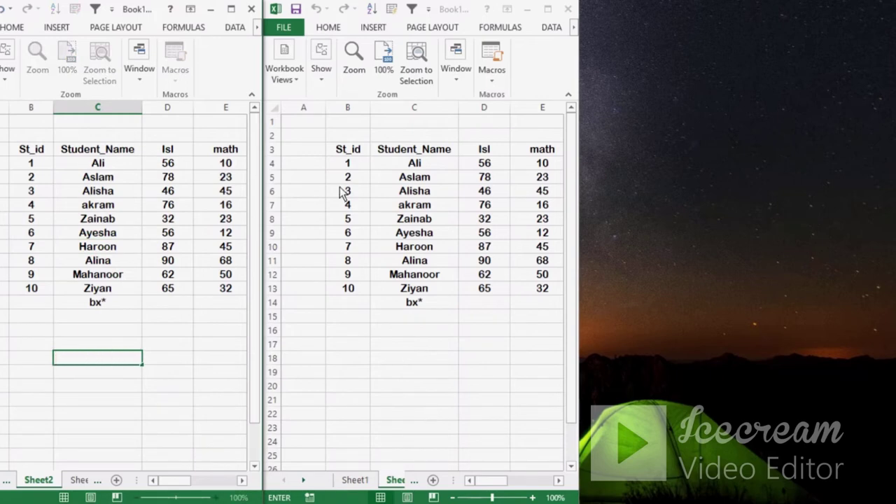
Step: Maximize Book1:2, select K4, toggle synchronous scrolling and side-by-side viewing off and on, then open Arrange All
click(231, 9)
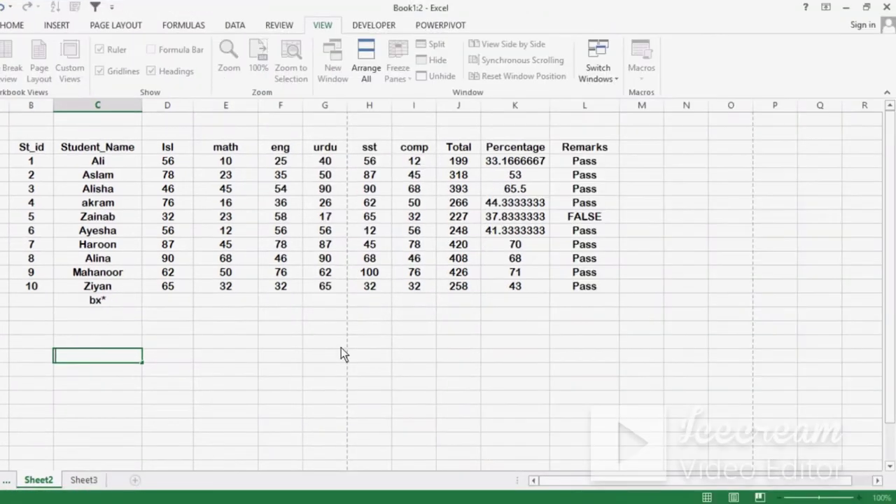
click(516, 165)
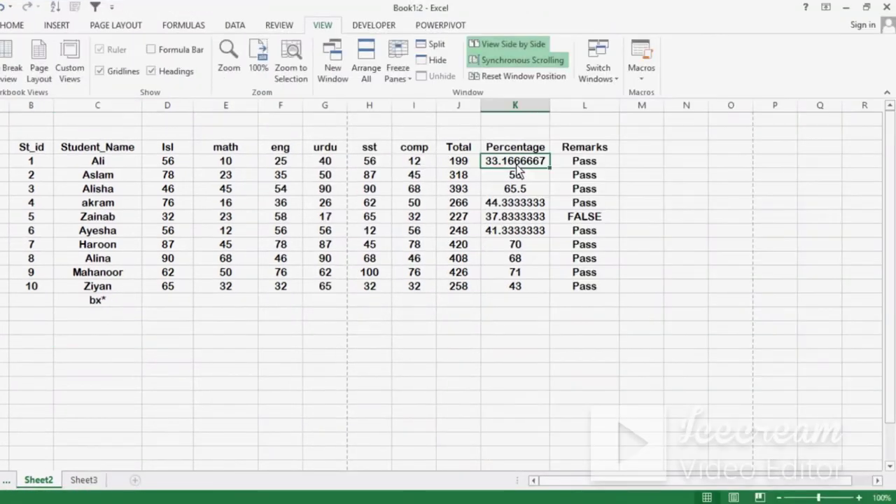
click(510, 65)
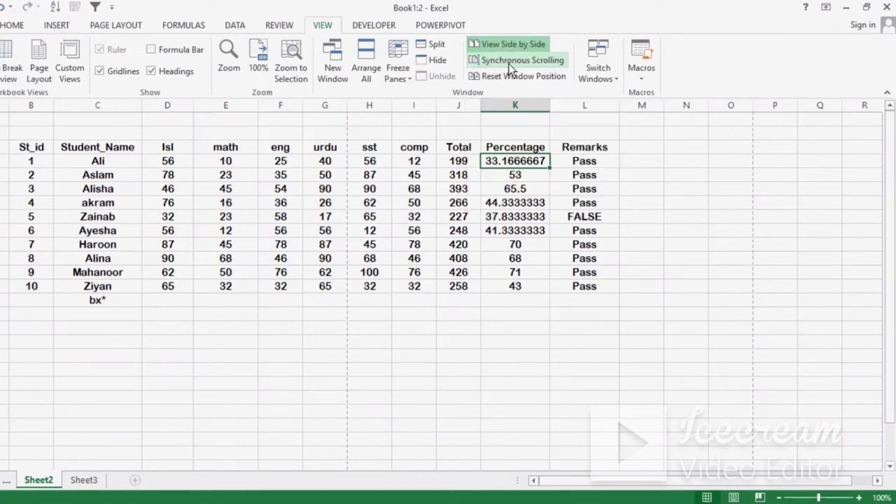
click(502, 42)
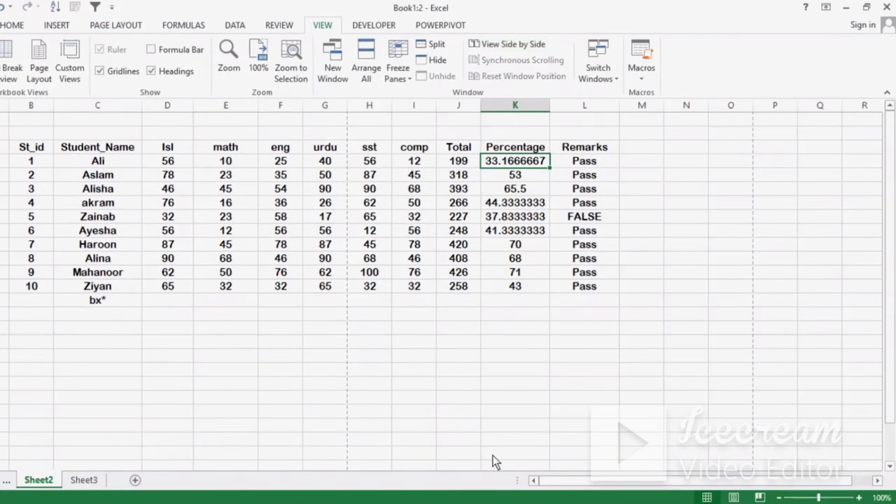
click(529, 45)
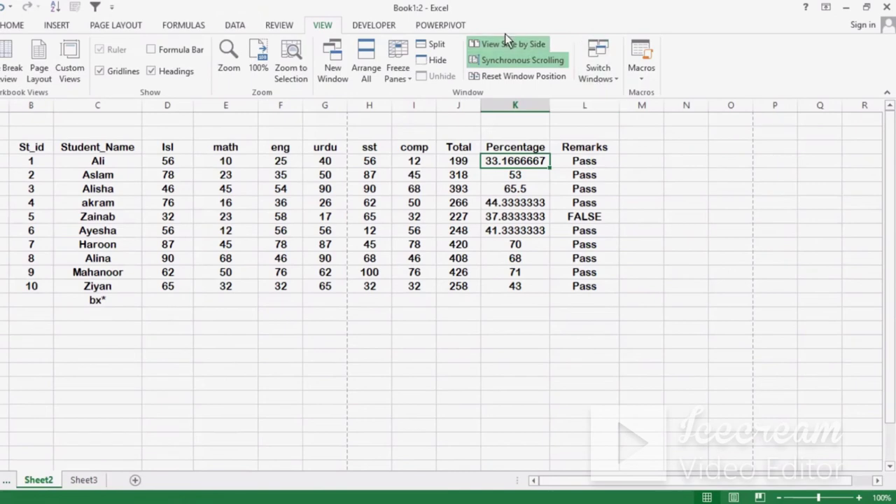
click(509, 44)
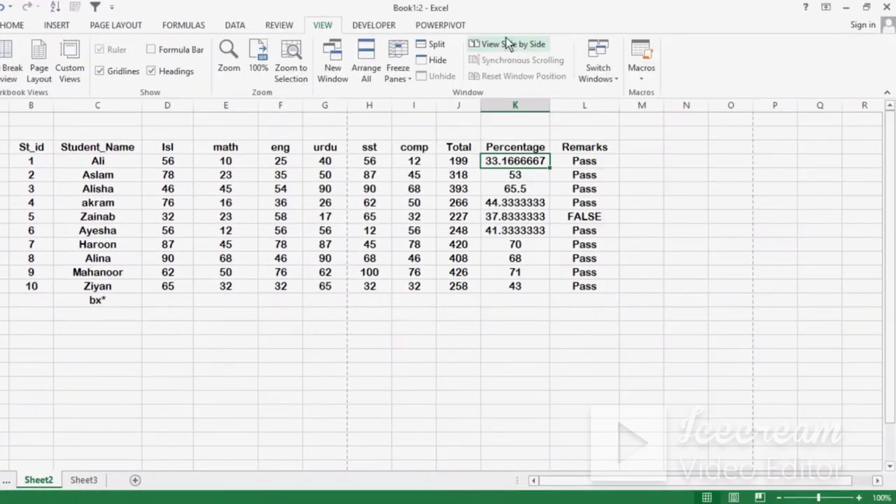
click(506, 37)
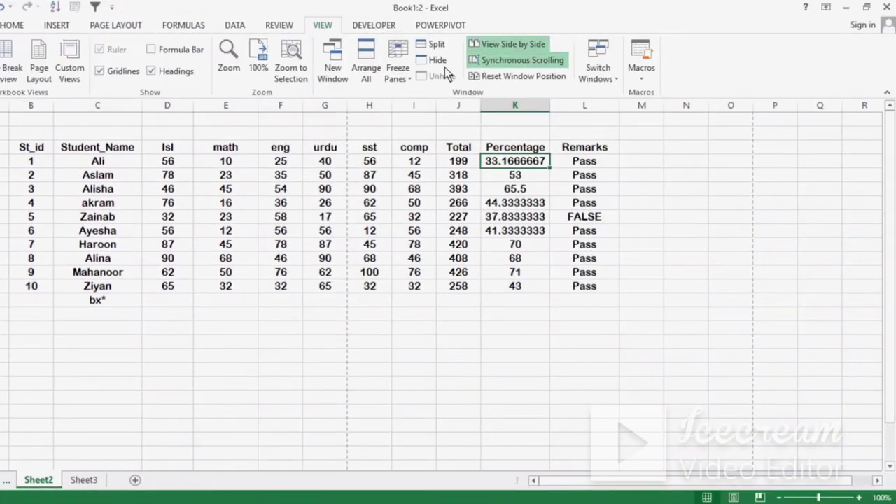
click(354, 64)
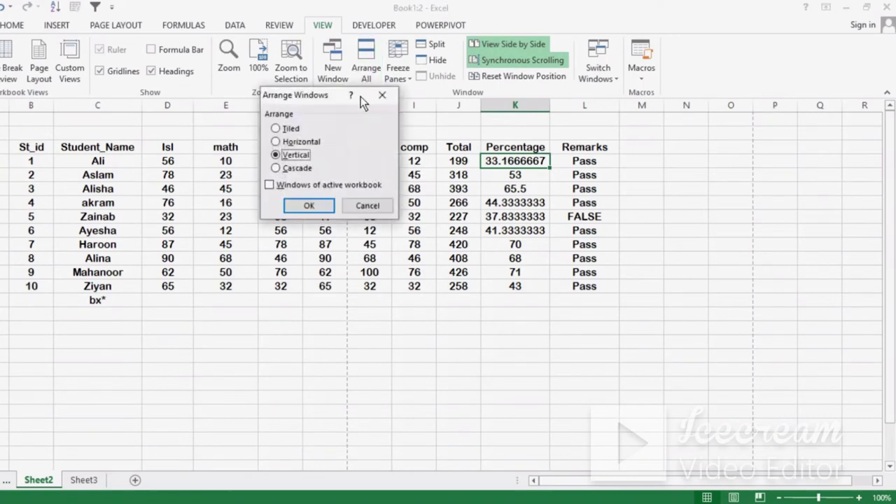
Step: Tile the windows vertically and turn off synchronous scrolling, testing that they scroll independently
click(309, 205)
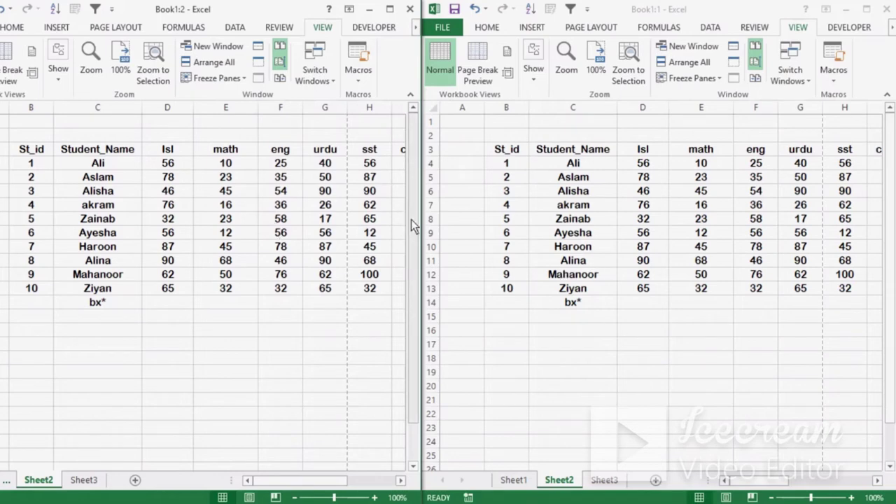
mouse_move(413, 225)
mouse_down()
mouse_move(413, 301)
mouse_move(414, 224)
mouse_up()
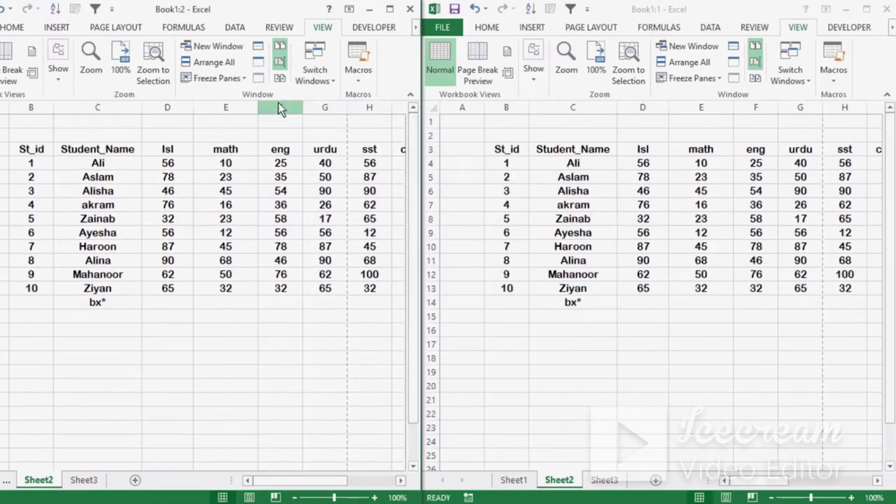
click(280, 63)
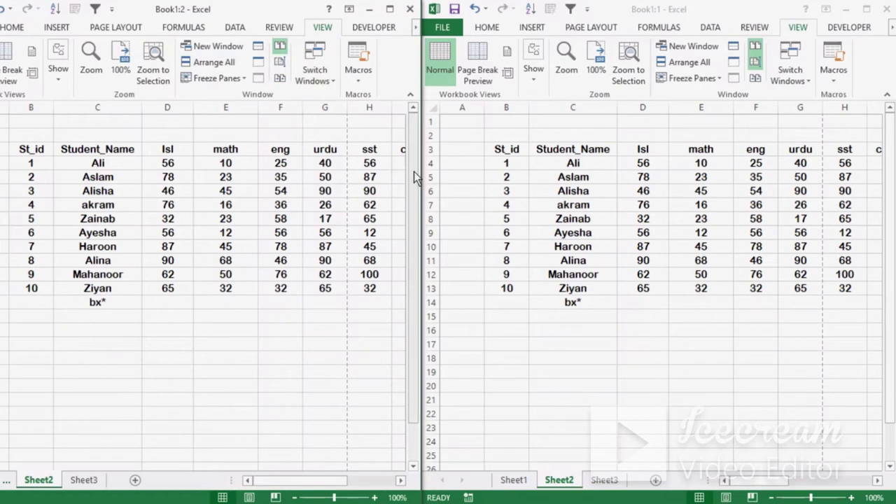
scroll(418, 177, down, 1)
scroll(419, 197, up, 1)
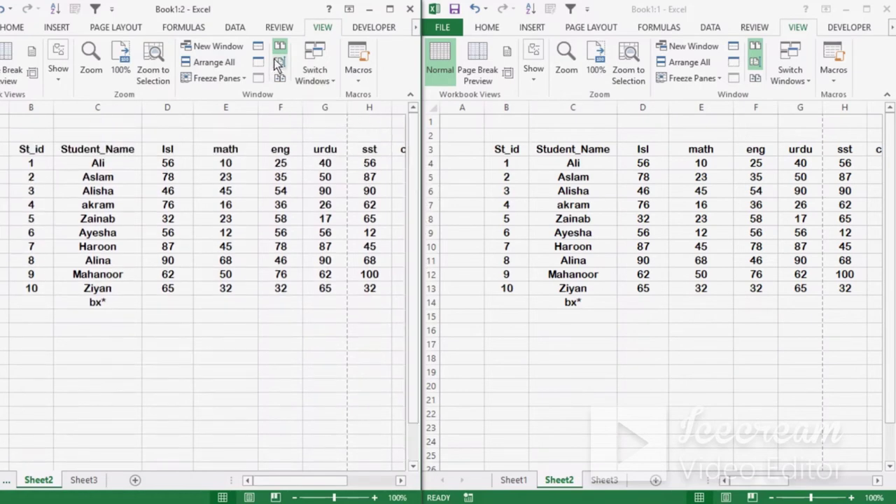
scroll(420, 228, down, 1)
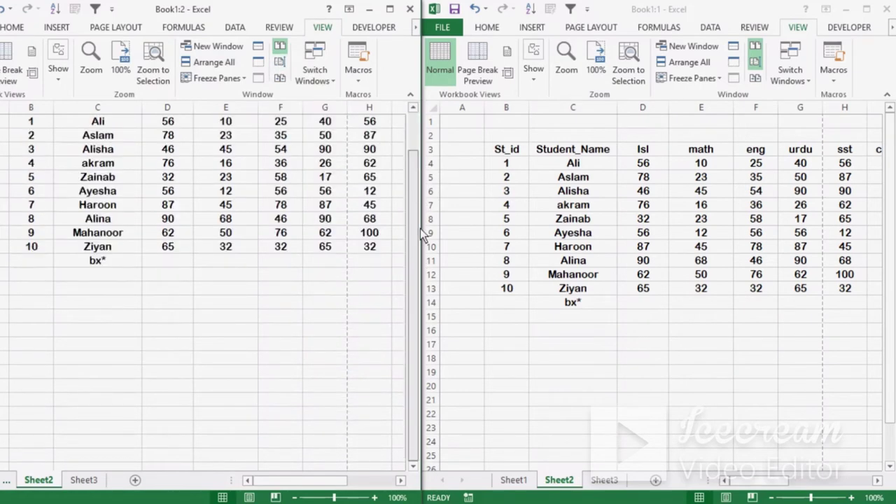
scroll(422, 210, up, 1)
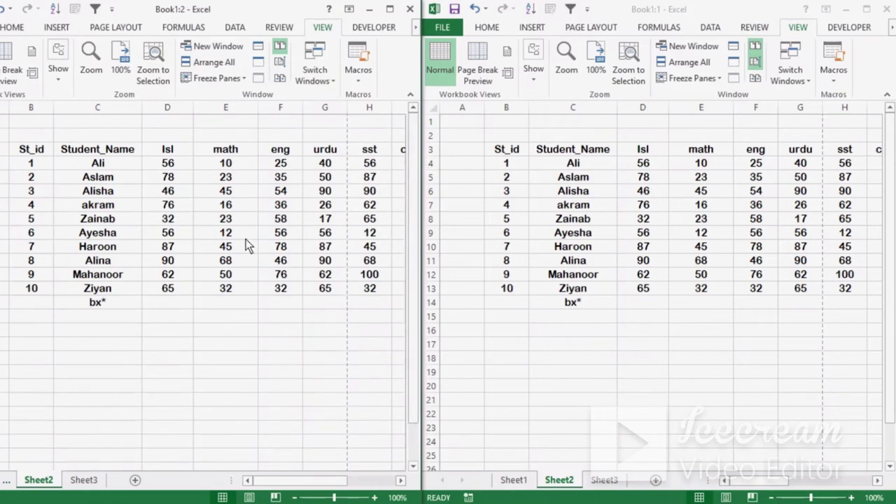
Step: Type test text 'bvjdhkvdhk' in E15 of the left window and delete its last character
click(208, 314)
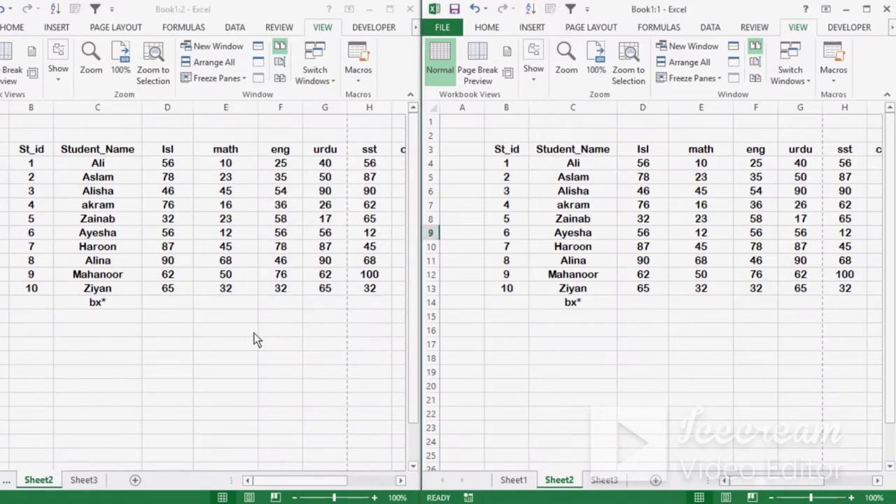
text(bvjdhkvdhk)
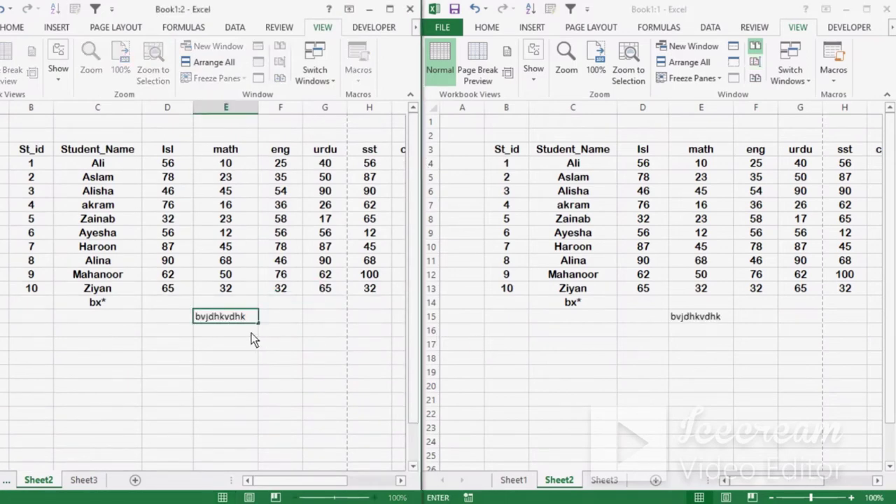
key(BackSpace)
key(BackSpace)
key(BackSpace)
key(BackSpace)
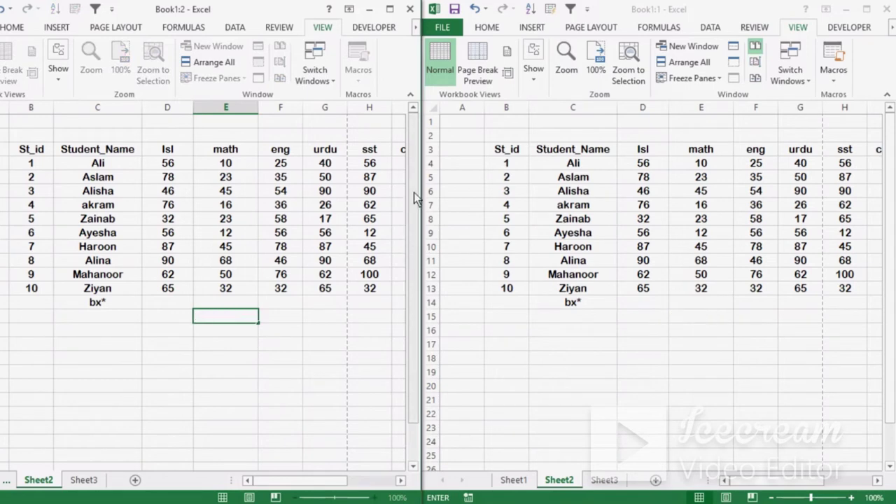
Step: Enter 'bxchkx' in cell F21 of the left window, then maximize the Book1:2 window
scroll(413, 340, down, 1)
scroll(412, 318, up, 1)
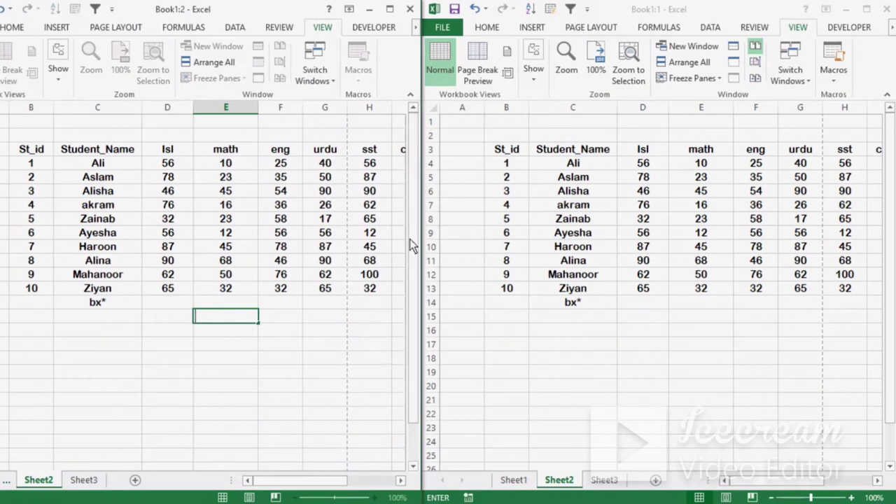
scroll(414, 336, down, 1)
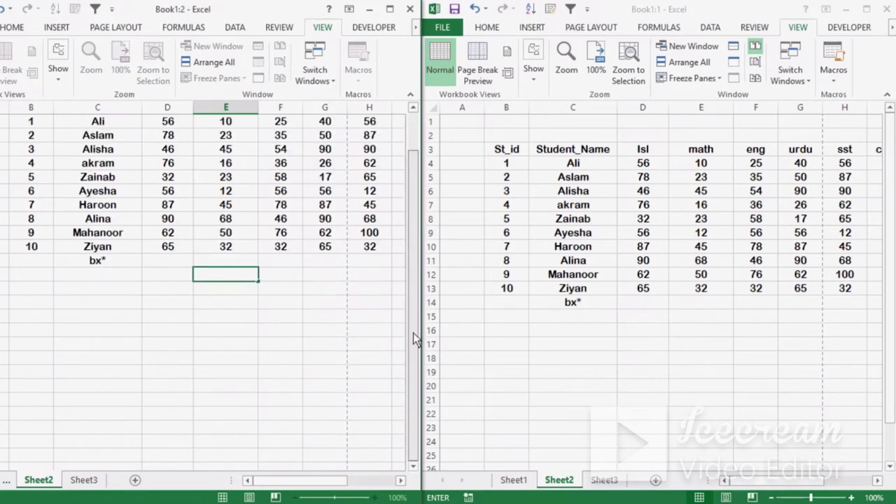
click(266, 359)
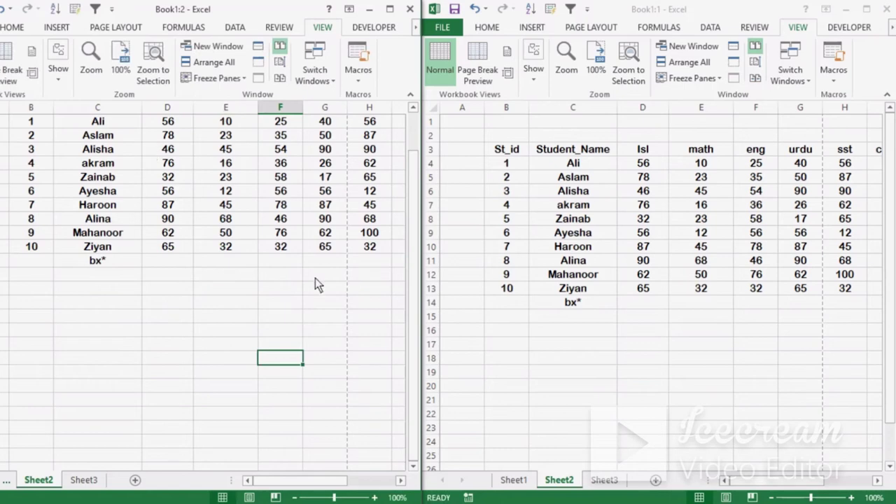
text(bxchkx)
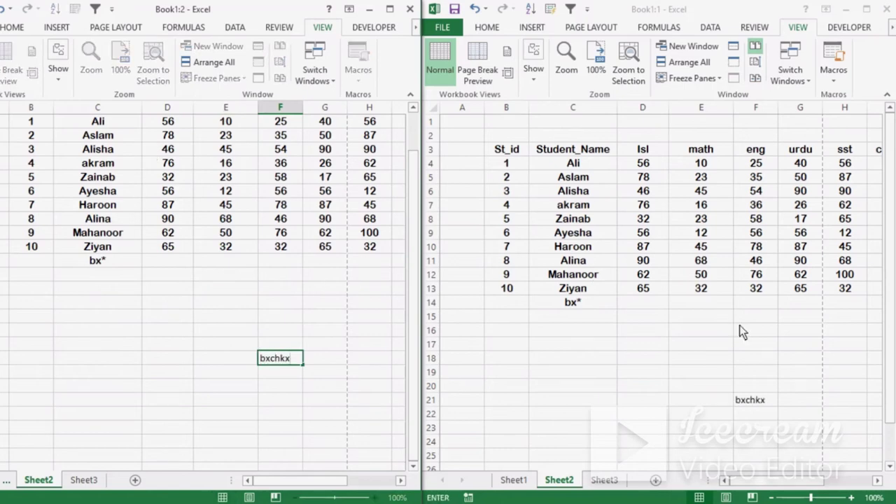
click(748, 396)
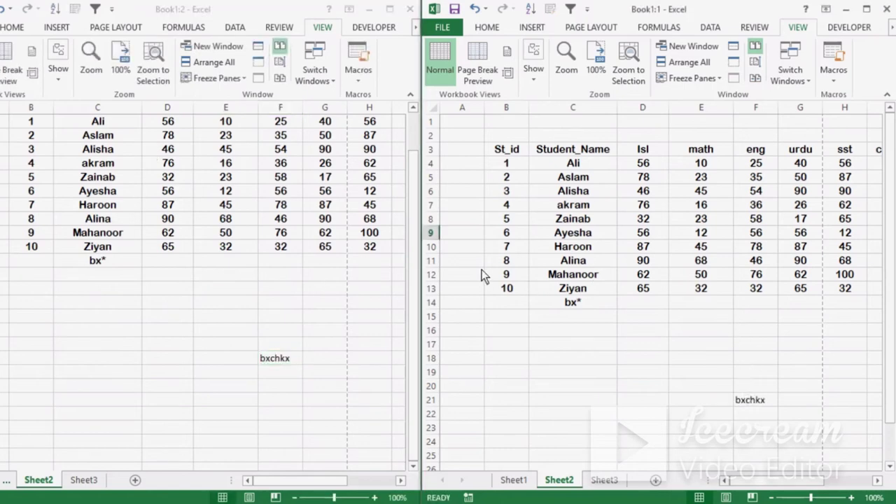
click(390, 9)
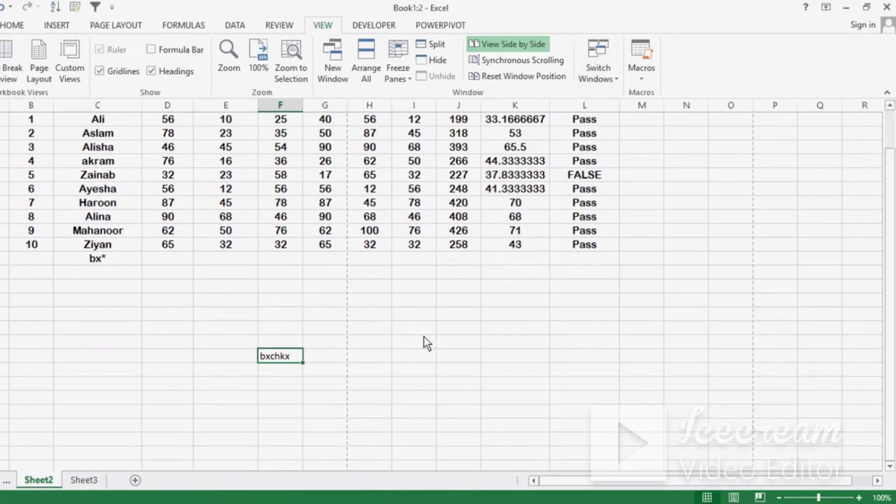
Step: Reset the window positions, tile the windows vertically, and close the Book1:1 window
click(549, 80)
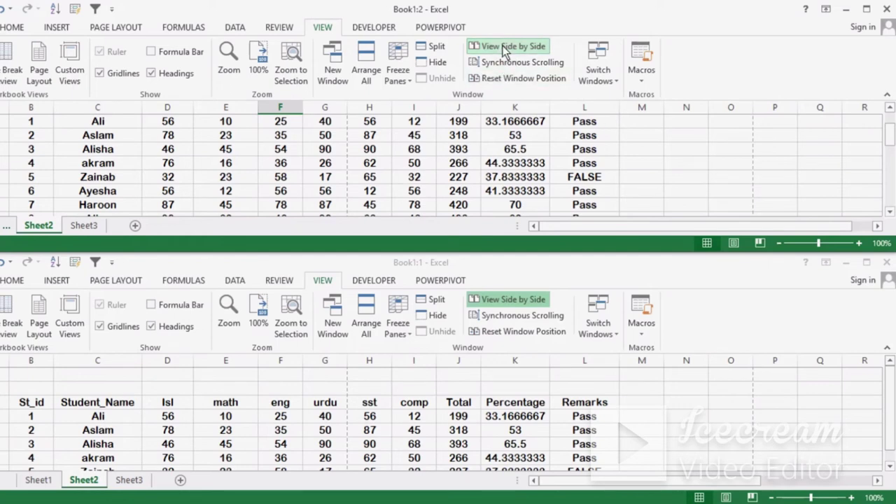
click(366, 67)
click(284, 157)
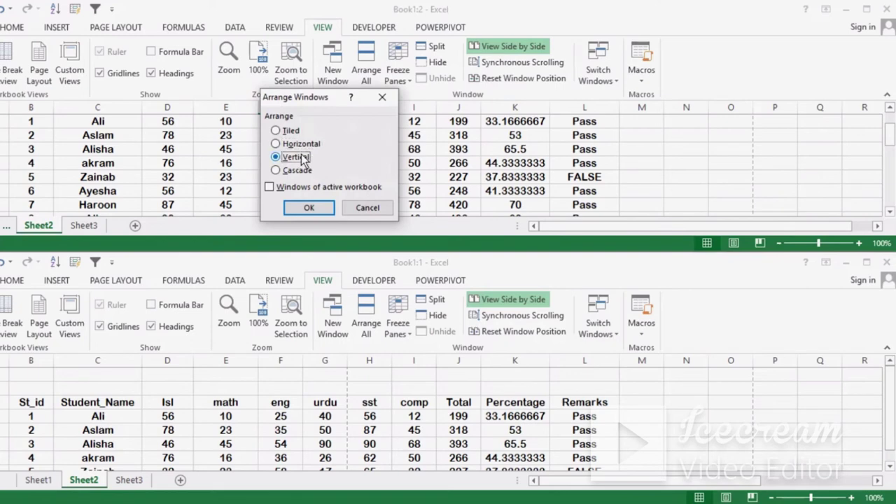
click(310, 209)
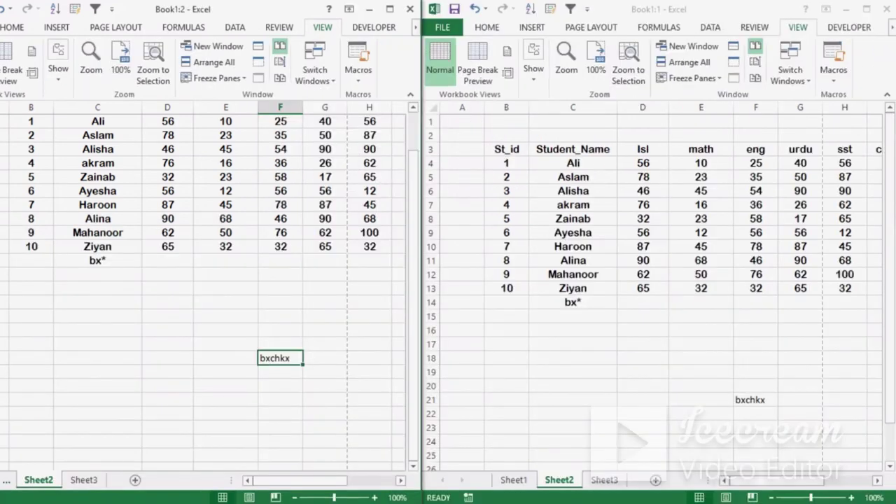
click(888, 10)
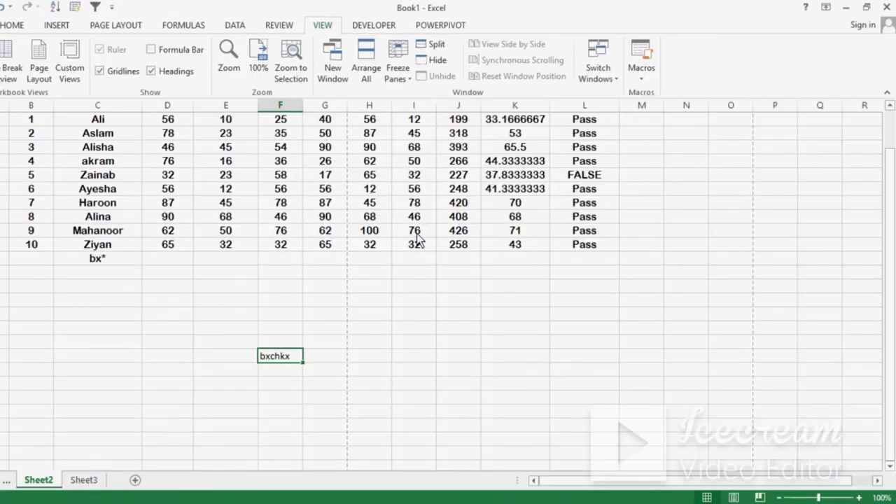
Step: Clear 'bxchkx' from its cell and open the workbook in a new Book1:2 window
click(399, 318)
double_click(291, 359)
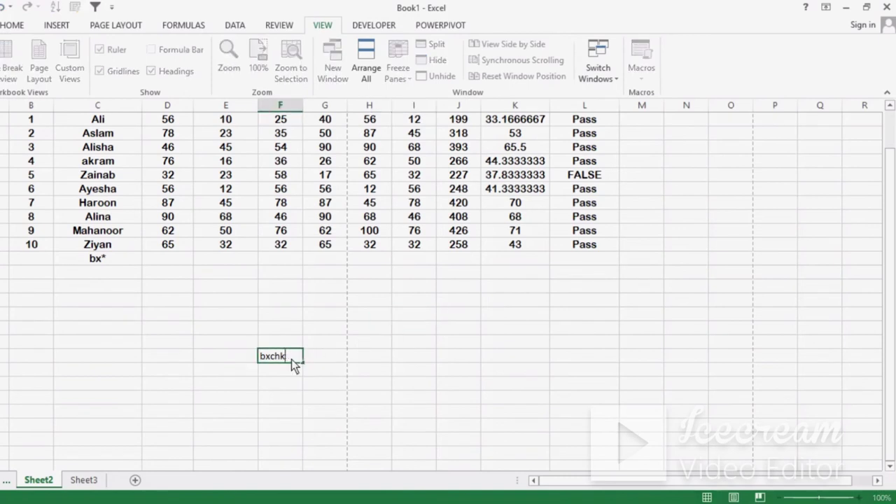
key(BackSpace)
key(BackSpace)
key(BackSpace)
click(615, 270)
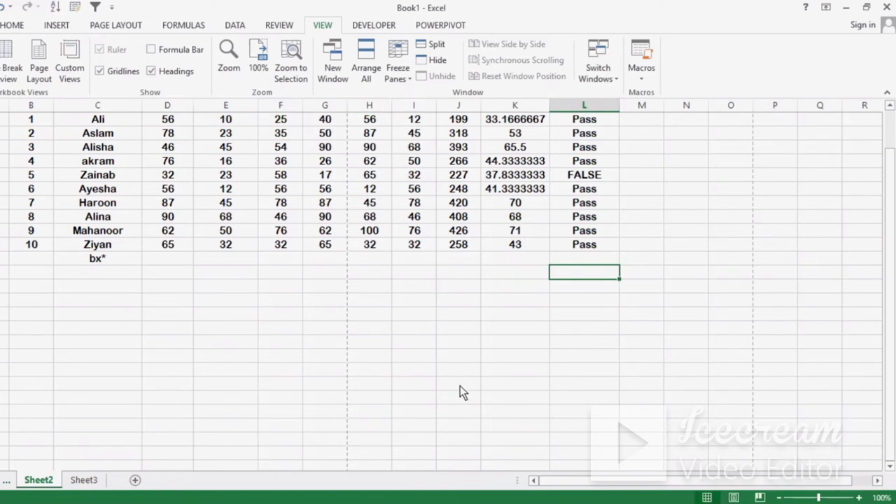
click(327, 75)
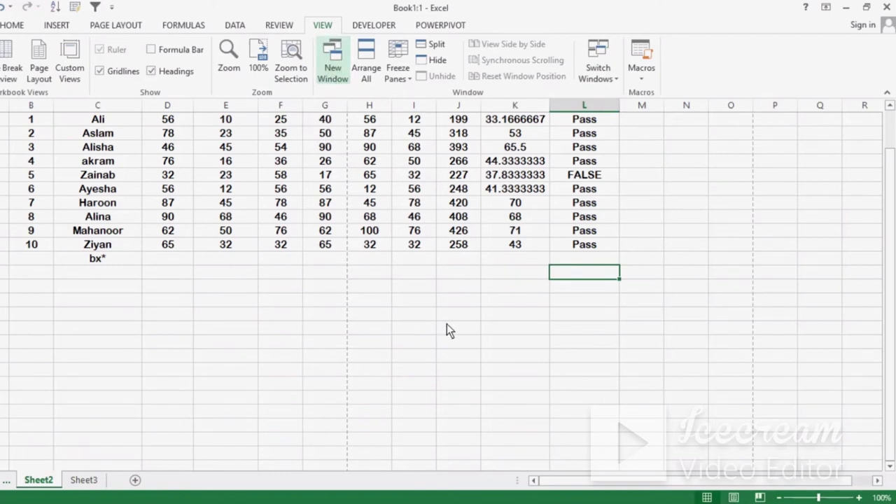
mouse_move(476, 499)
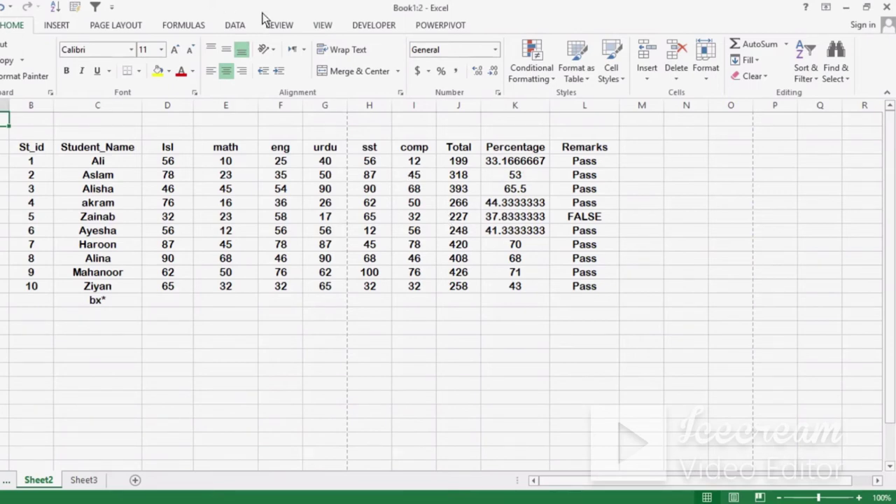
Step: Bring the Book1:5 window to the front from the VIEW tab's Switch Windows list
click(321, 26)
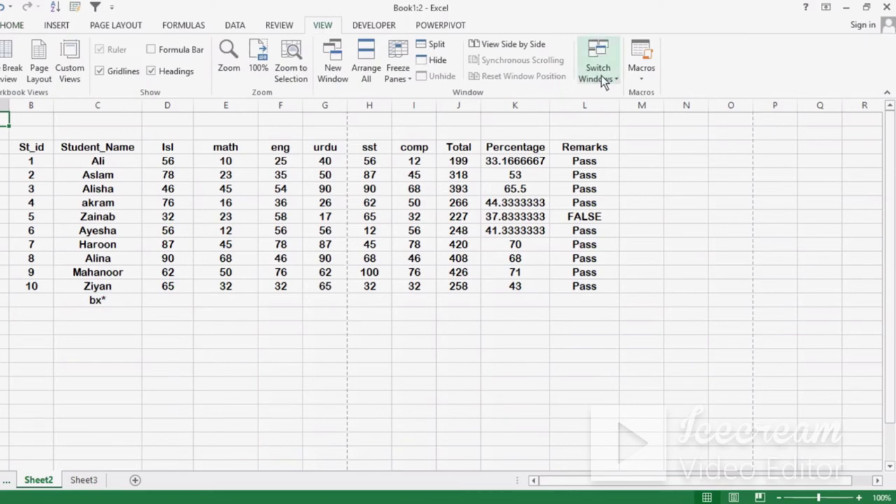
click(602, 76)
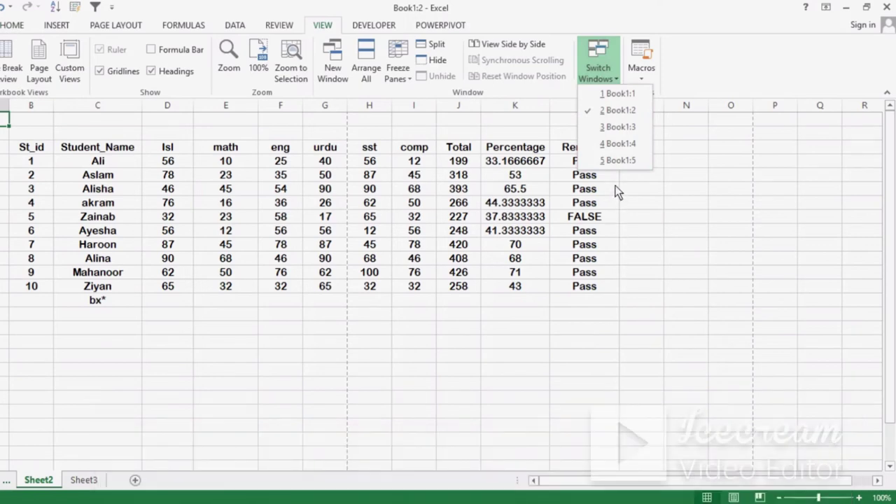
click(617, 160)
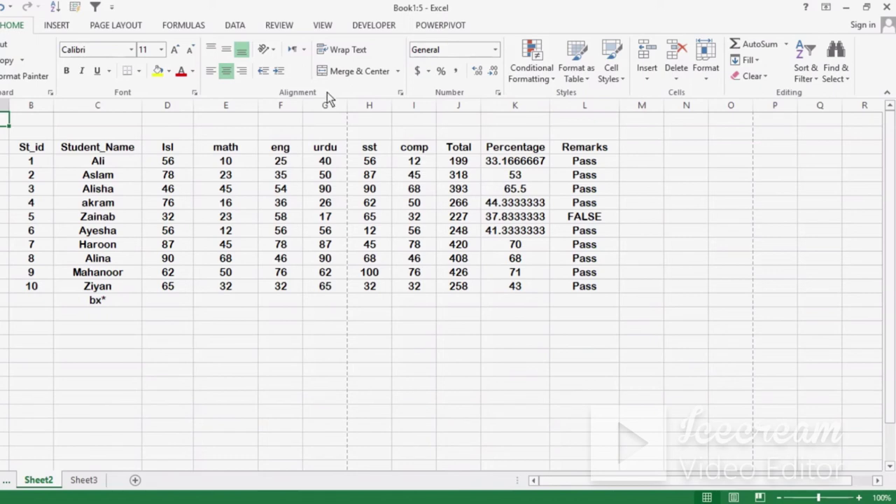
Step: Reopen the Switch Windows list and dismiss it without changing windows
click(326, 32)
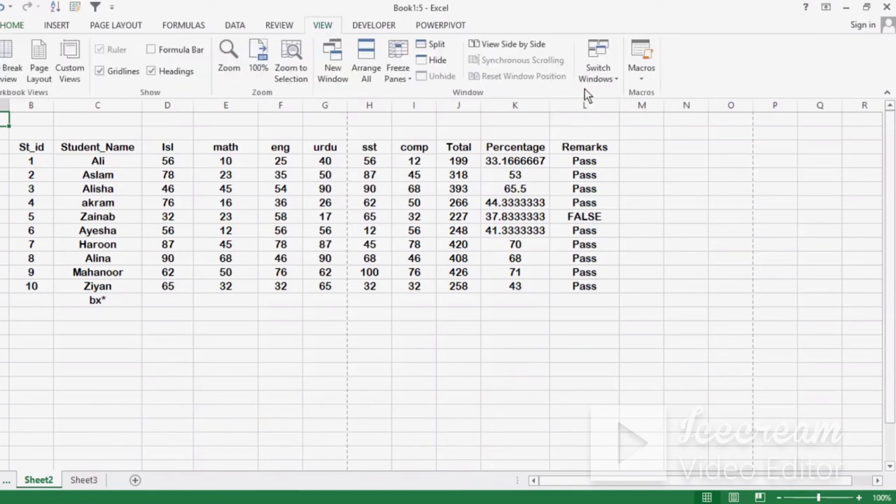
click(592, 72)
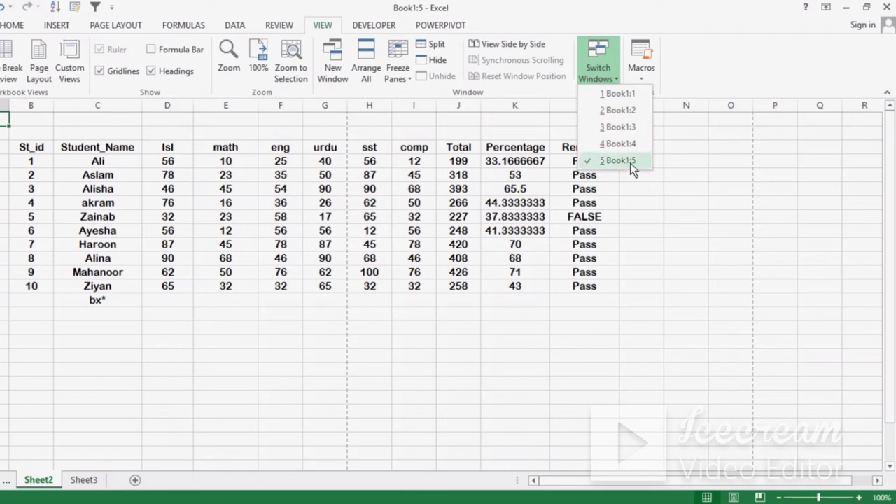
click(631, 203)
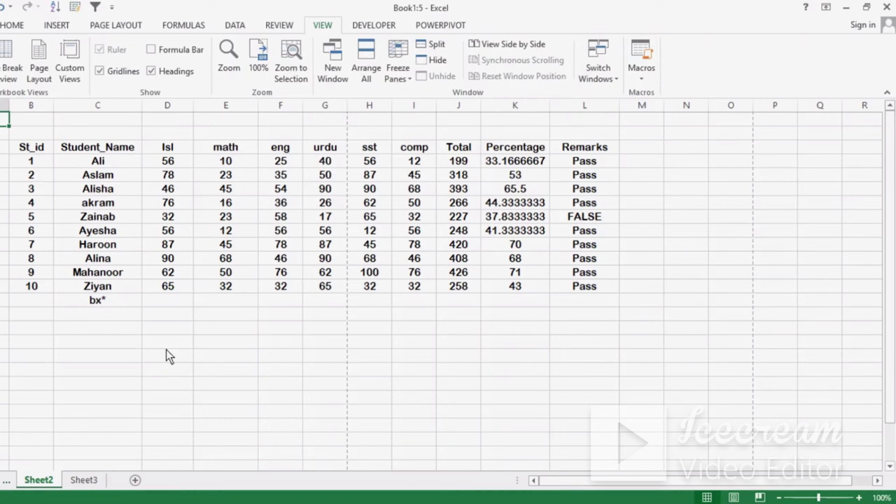
Step: Flip between Sheet3 and Sheet2, selecting cell E20 on Sheet3, and finish on empty Sheet3
click(99, 477)
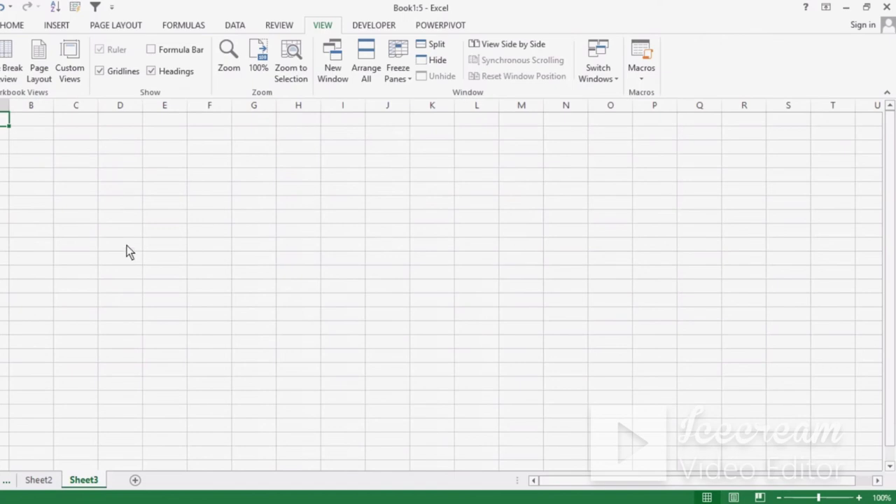
click(43, 481)
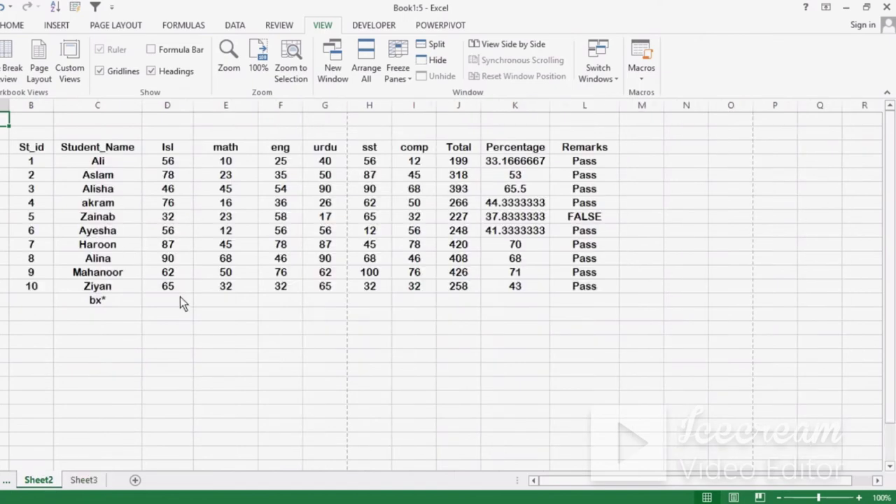
click(98, 481)
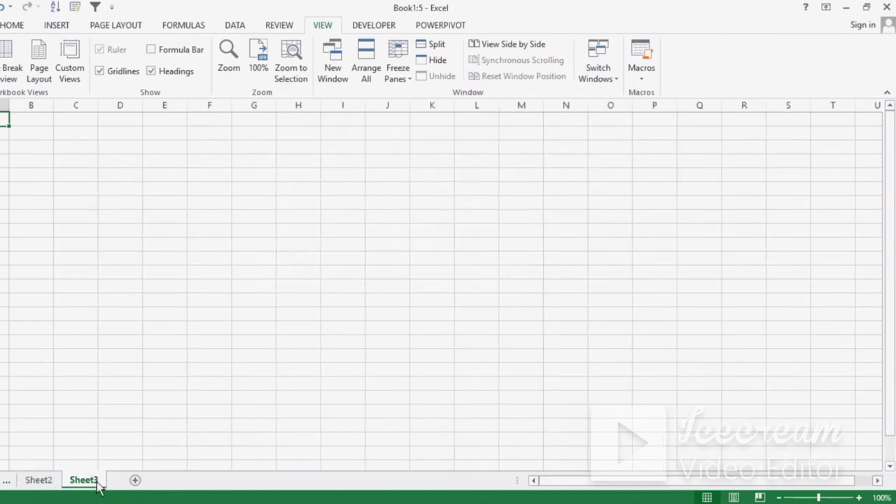
click(152, 371)
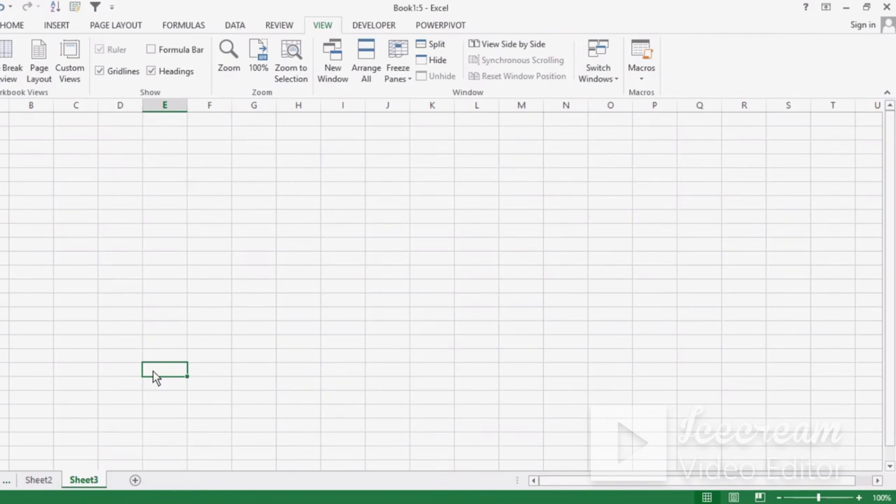
click(53, 484)
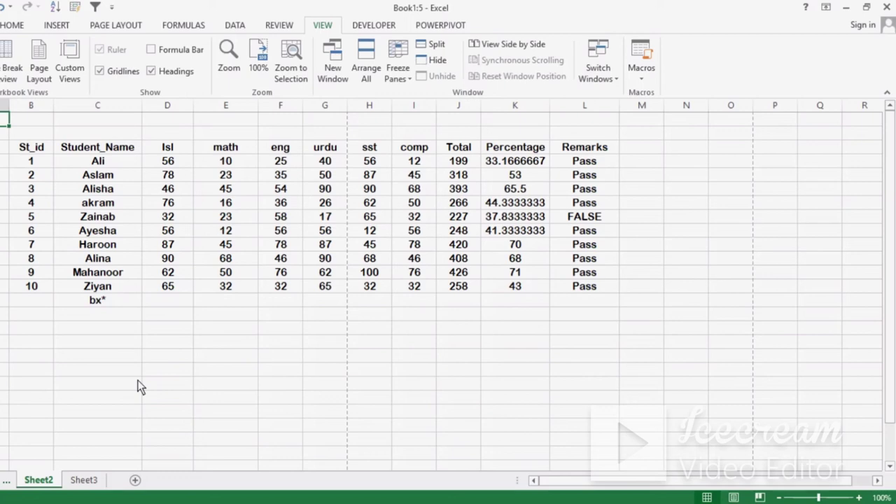
click(87, 483)
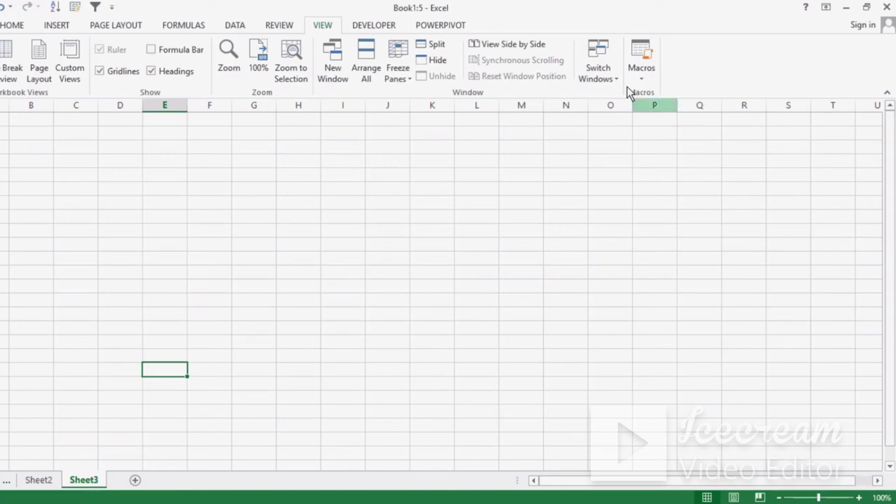
click(284, 189)
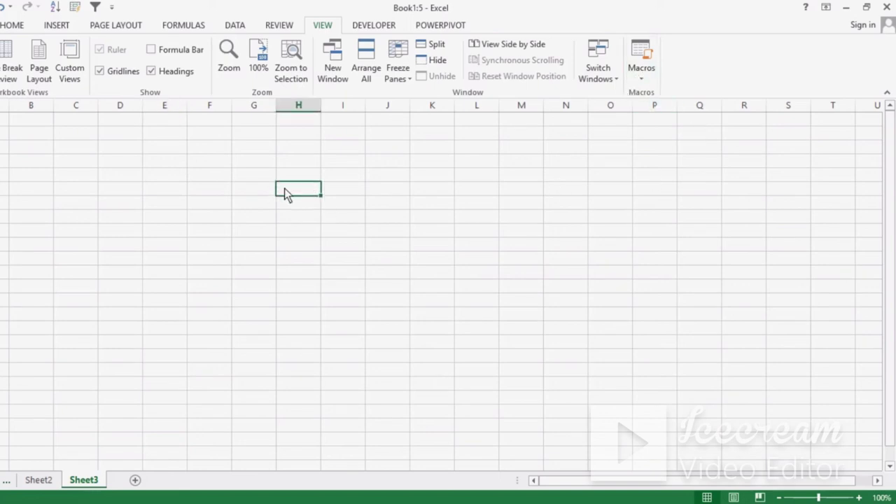
click(223, 186)
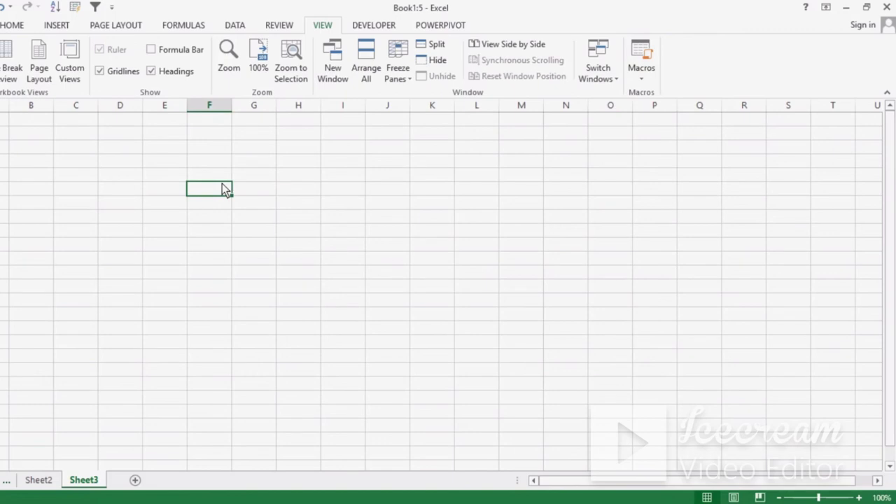
text(Name)
key(Tab)
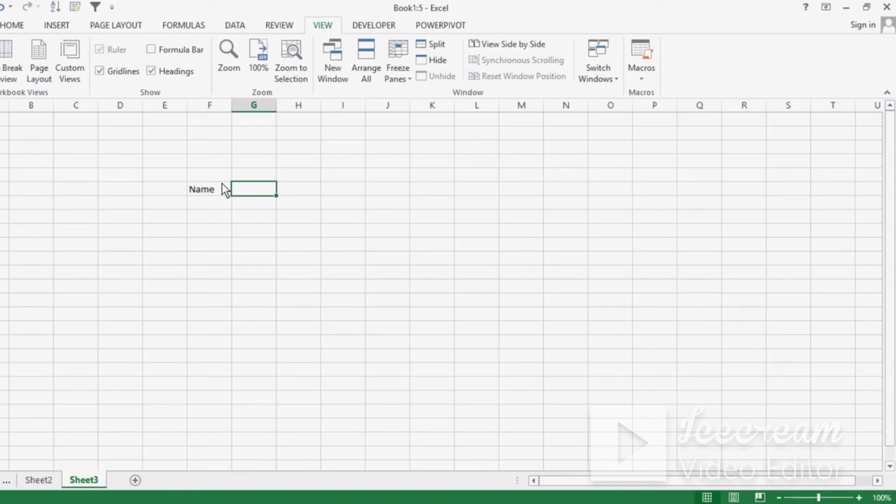
text(RN)
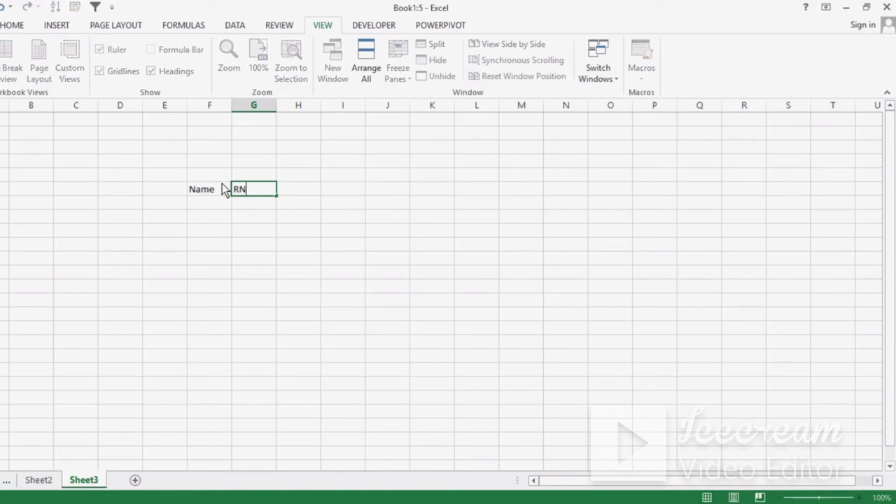
key(Tab)
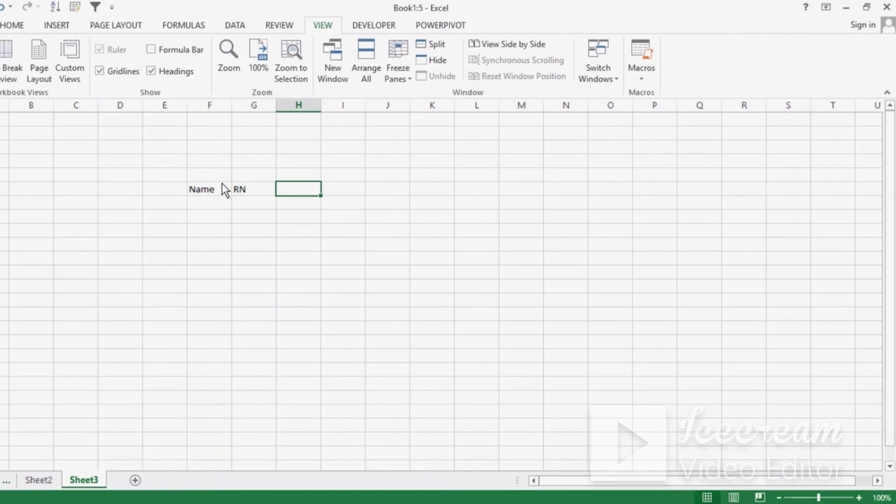
text(Che)
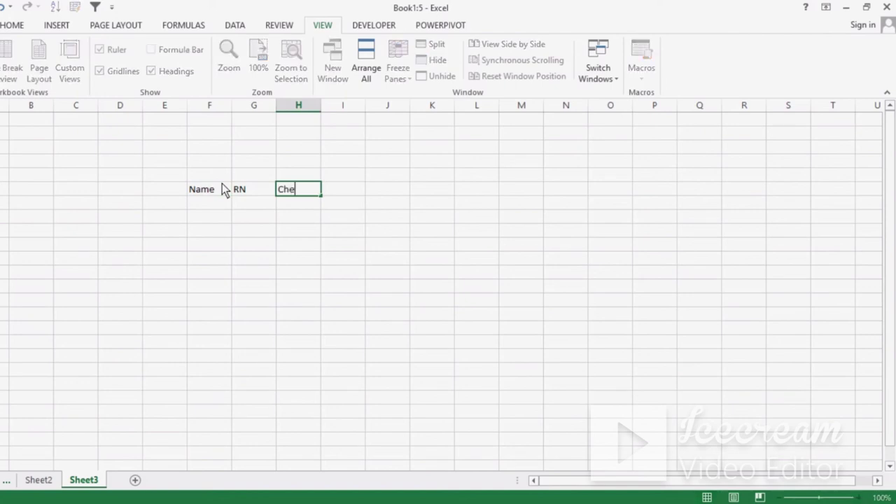
text(m)
key(Tab)
text(PHY)
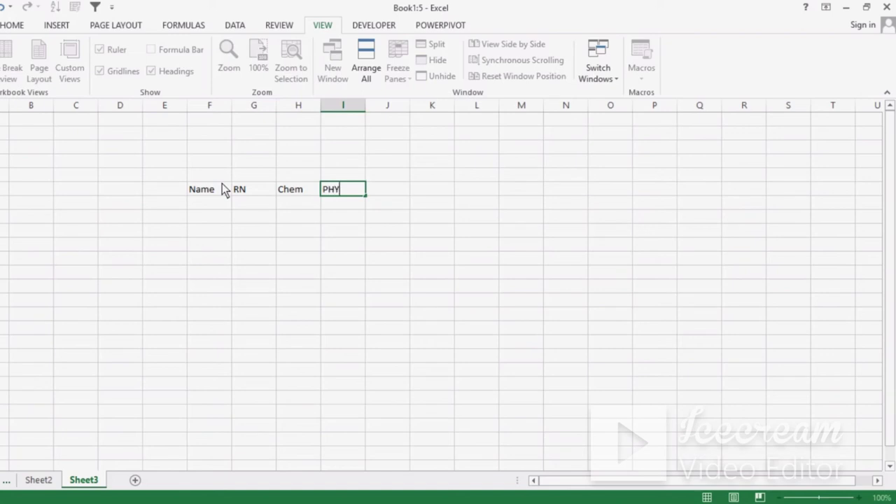
key(Tab)
text(EN)
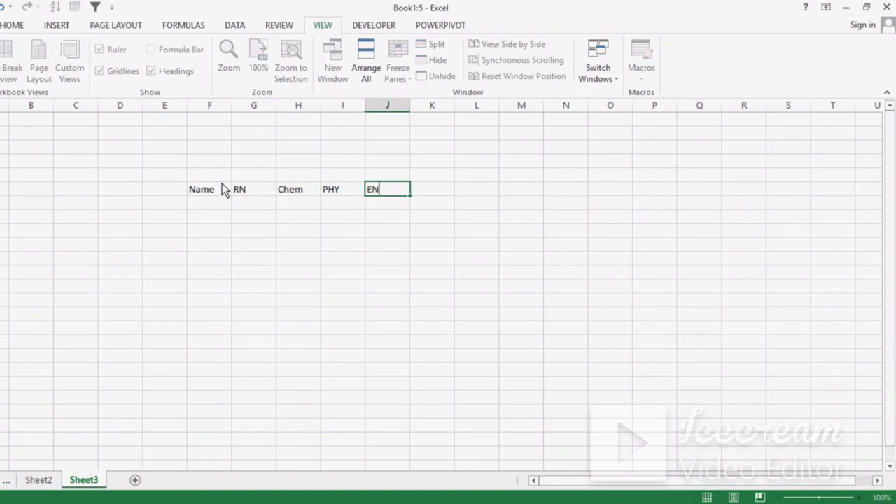
text(G)
key(Tab)
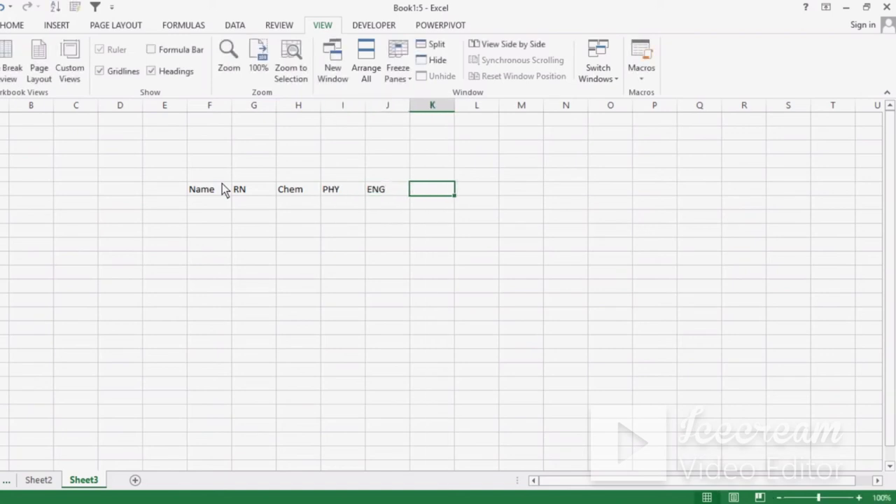
text(URdu)
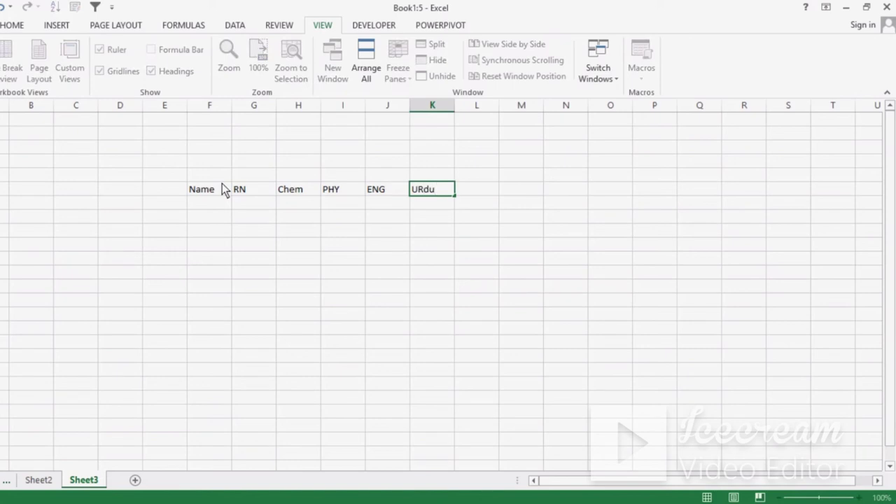
key(BackSpace)
key(BackSpace)
key(BackSpace)
key(BackSpace)
drag(194, 187, 390, 200)
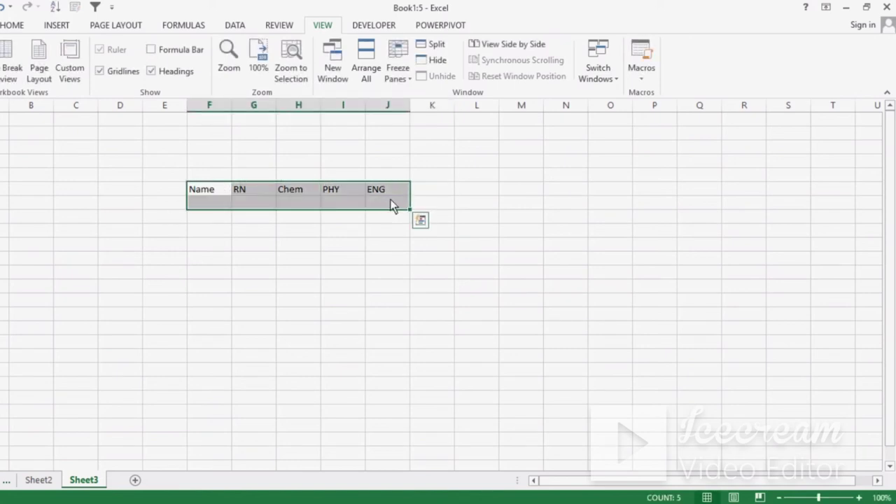
key(Delete)
Step: With cell M6 selected, start a new macro recording: Macro1, stored in This Workbook
click(504, 203)
click(633, 70)
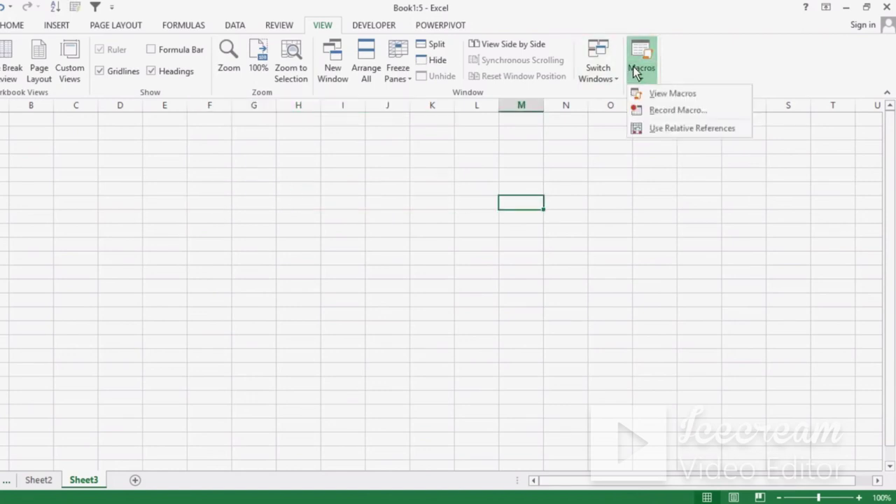
click(666, 110)
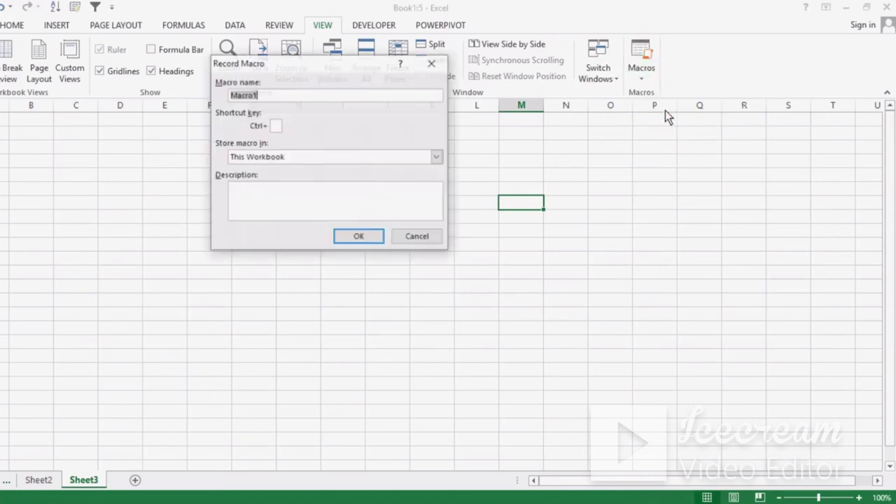
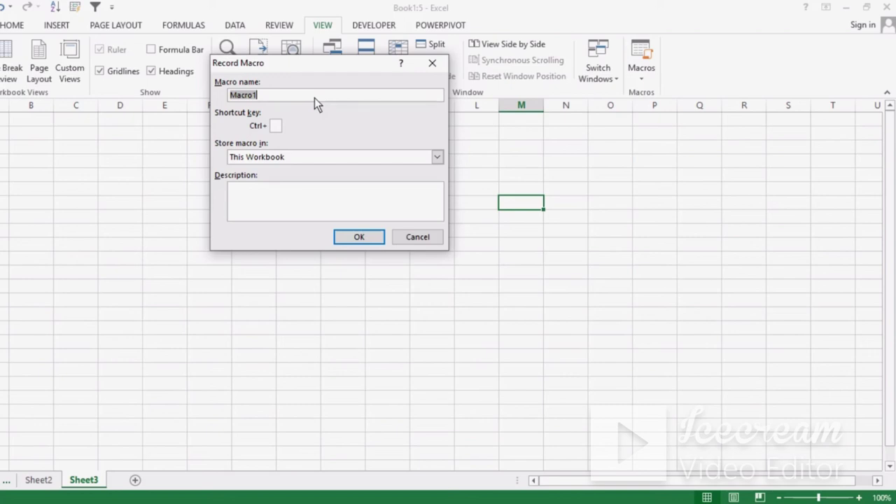
Step: Name the macro abc after 123 is rejected, store it in This Workbook, and start recording
key(BackSpace)
text(123)
click(357, 238)
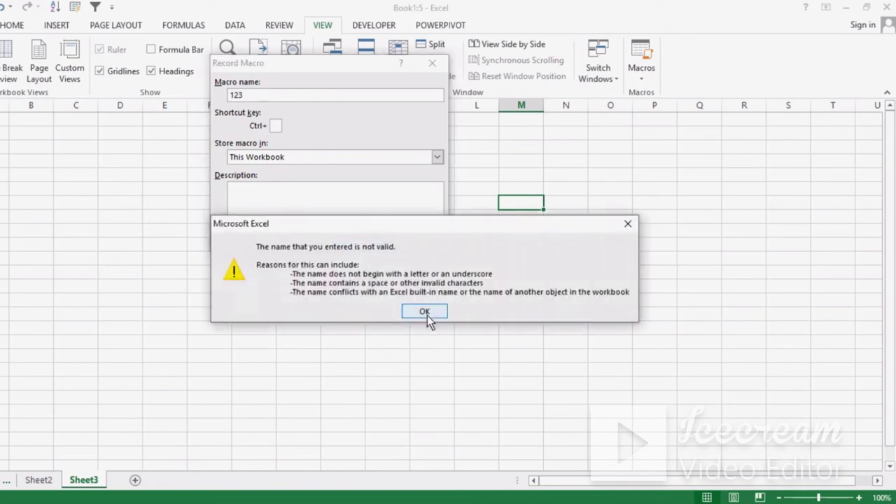
click(428, 313)
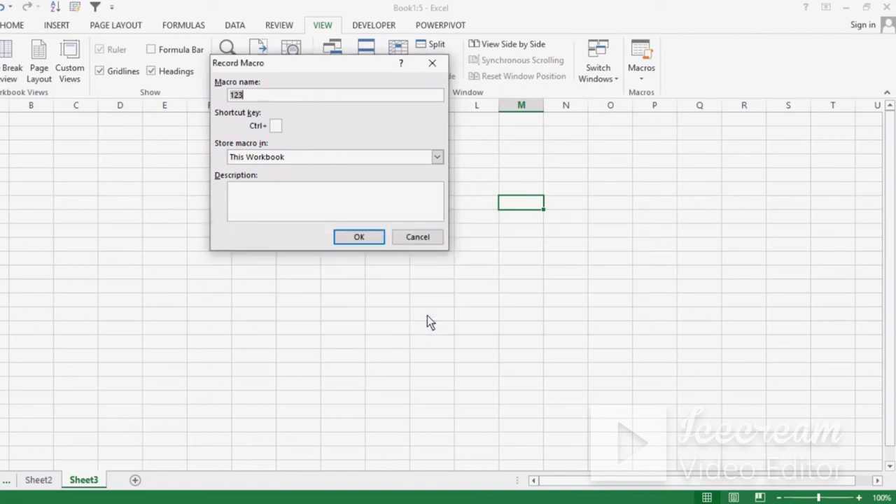
click(295, 157)
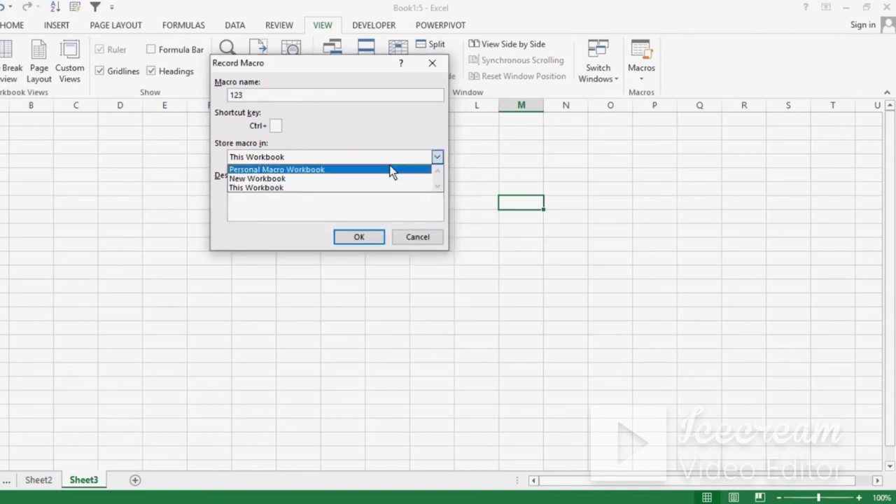
click(287, 188)
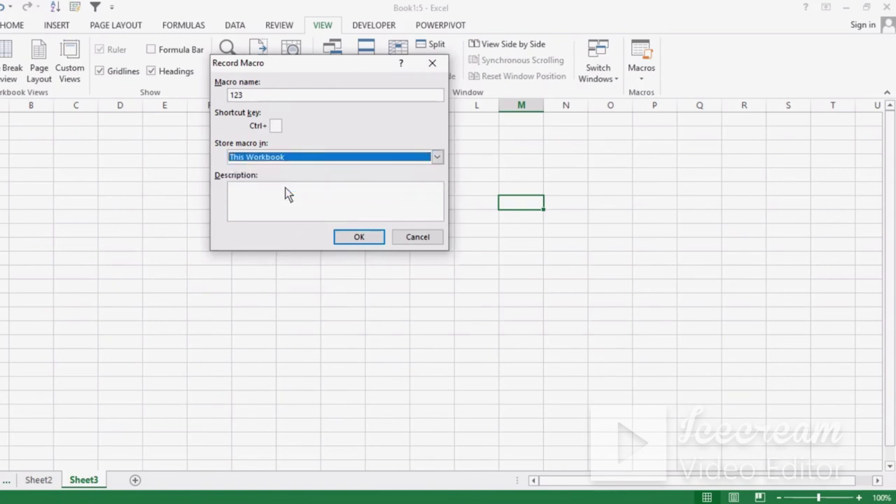
click(359, 237)
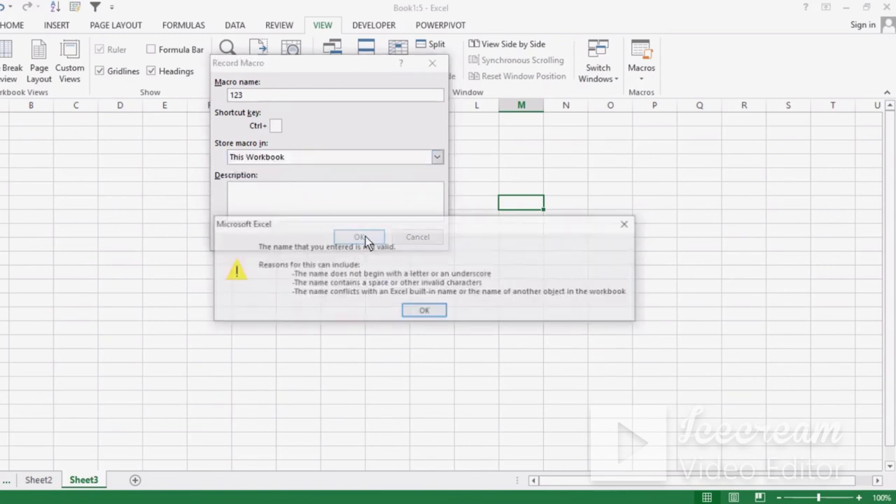
click(430, 311)
key(BackSpace)
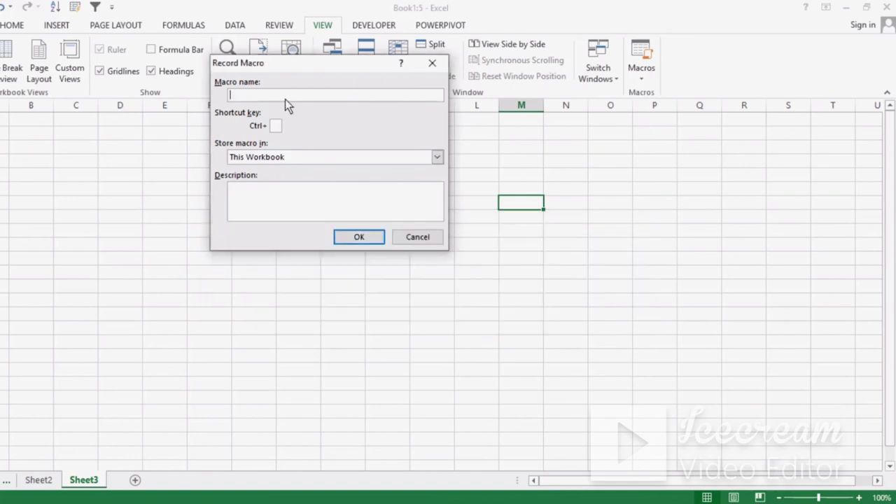
text(abc)
click(346, 236)
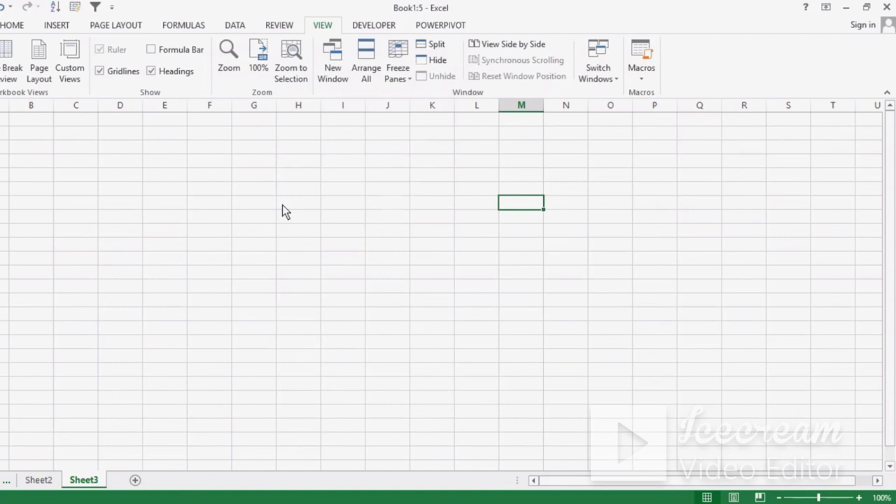
Step: Type the headers Name, RN, Chem, PHY, ENG and URDU across row 5
click(245, 189)
text(Nam)
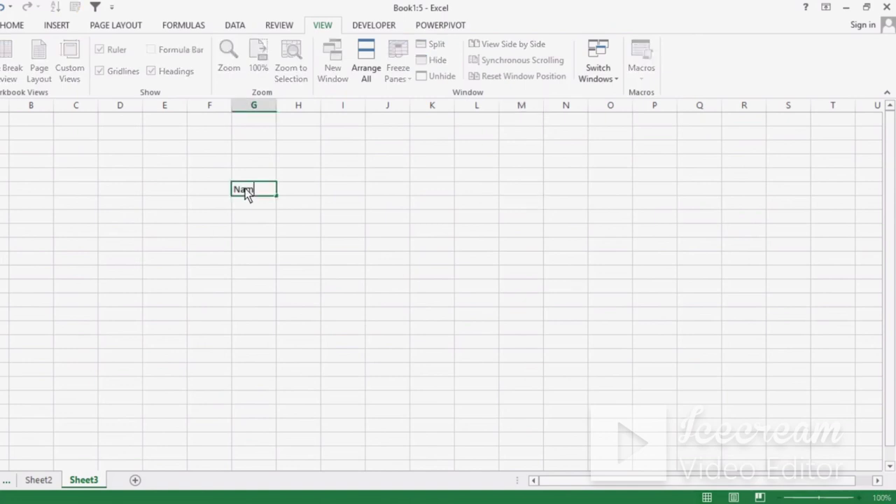
text(e)
key(Tab)
text(R)
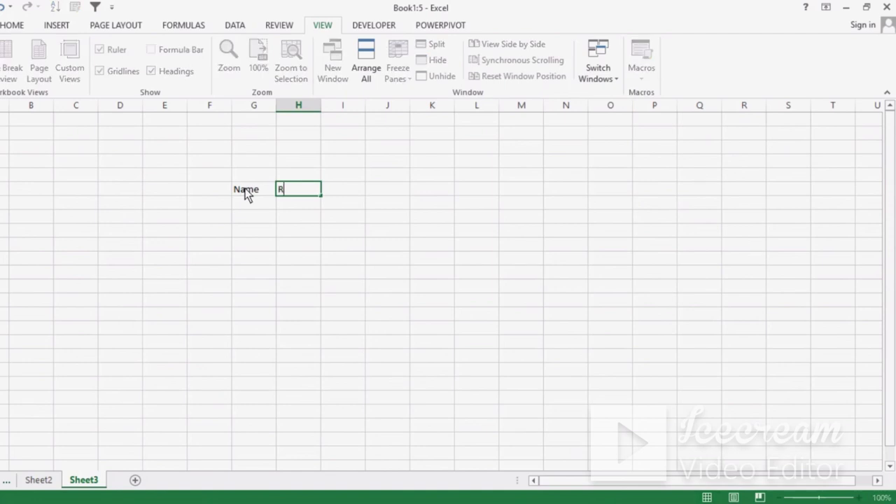
text(N)
key(Tab)
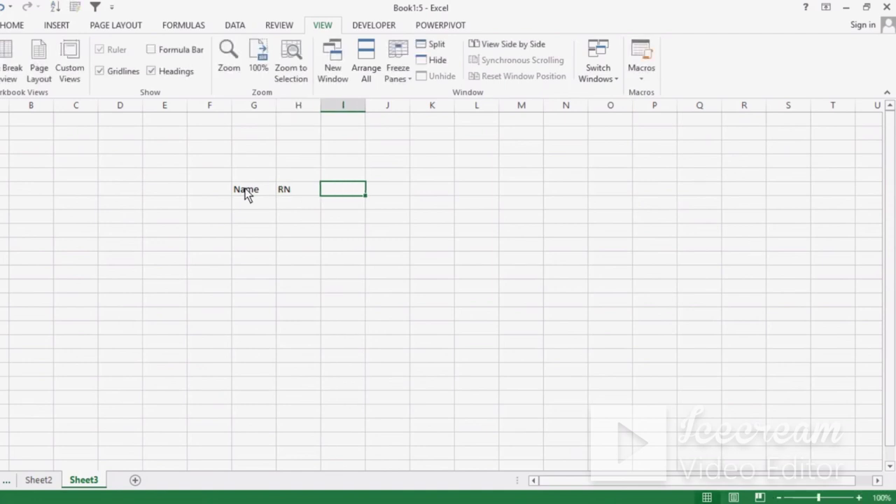
text(Chem)
key(Tab)
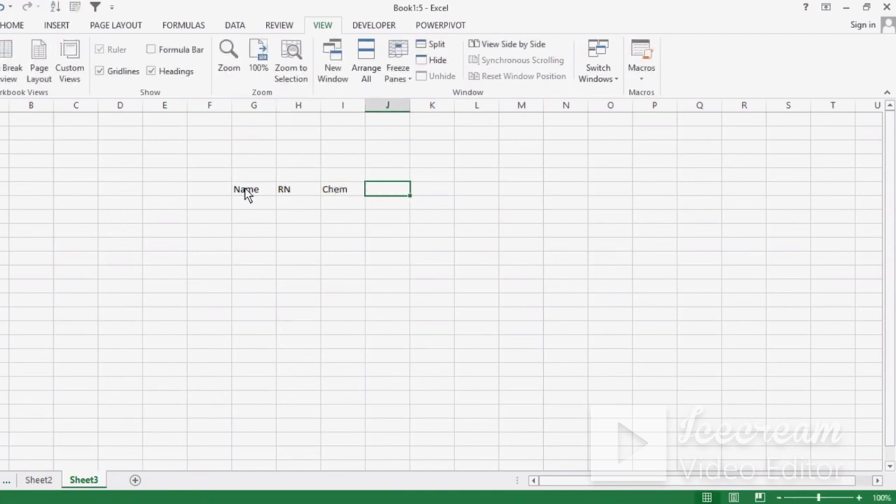
text(PHY)
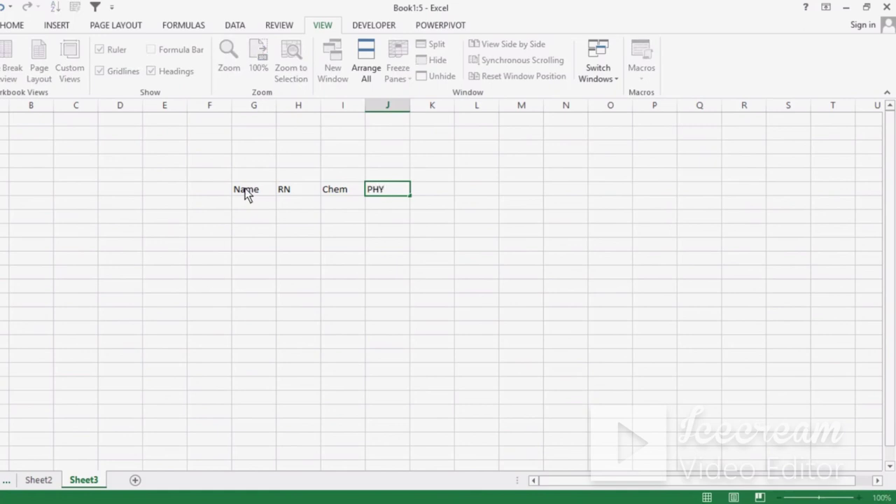
key(Tab)
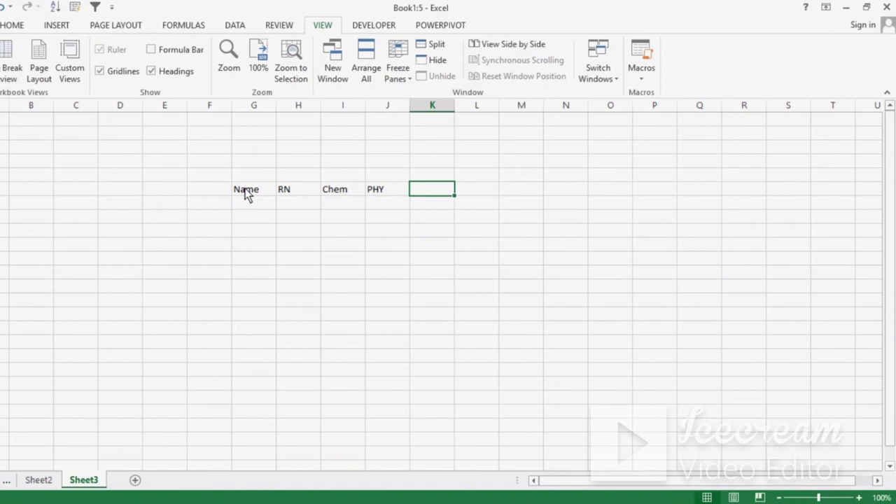
text(ENG)
key(Tab)
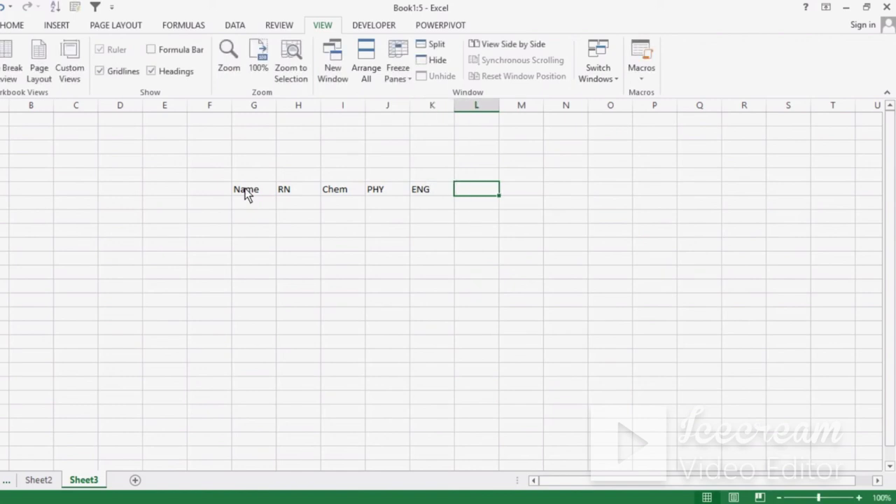
text(URDU)
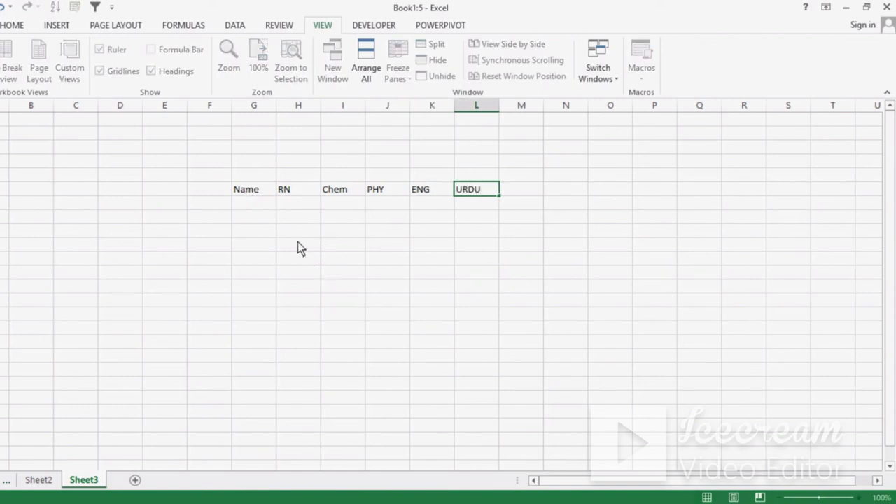
Step: List the student names Ali, Nimra and Asghar under the Name header
click(270, 204)
text(Al)
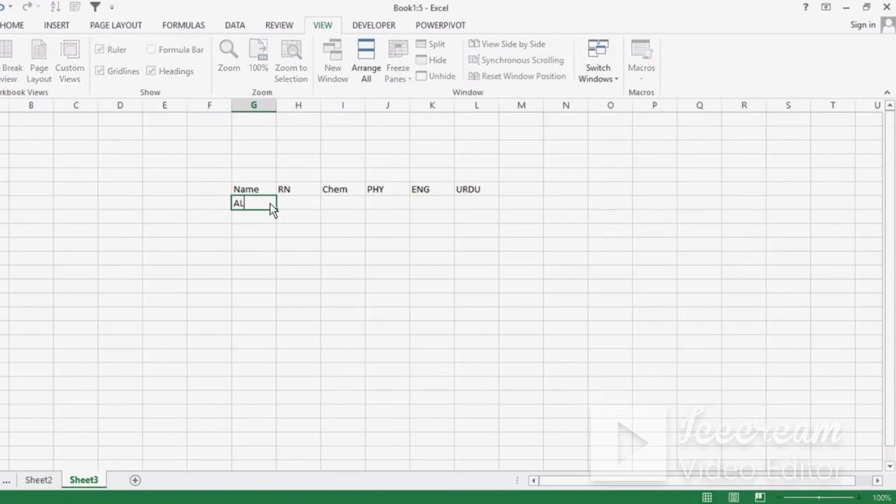
text(i)
key(Return)
text(NImr)
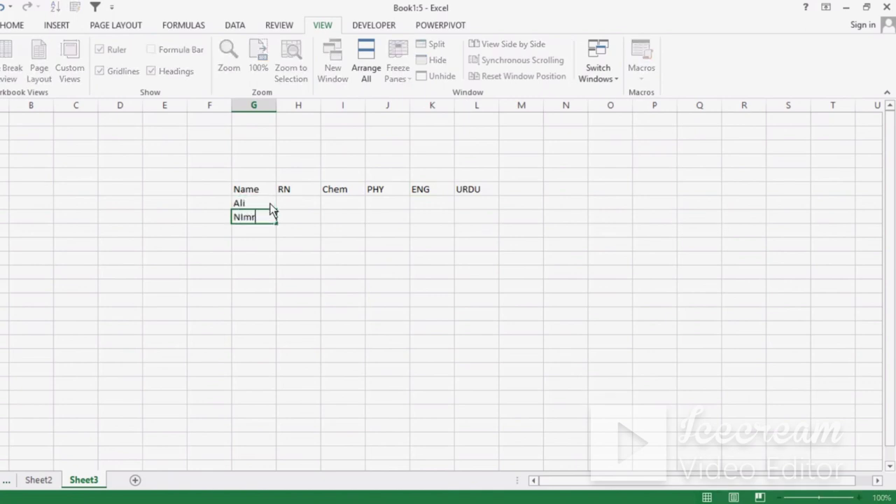
text(a)
key(BackSpace)
key(BackSpace)
key(BackSpace)
key(BackSpace)
text(imra)
key(Return)
text(Asgha)
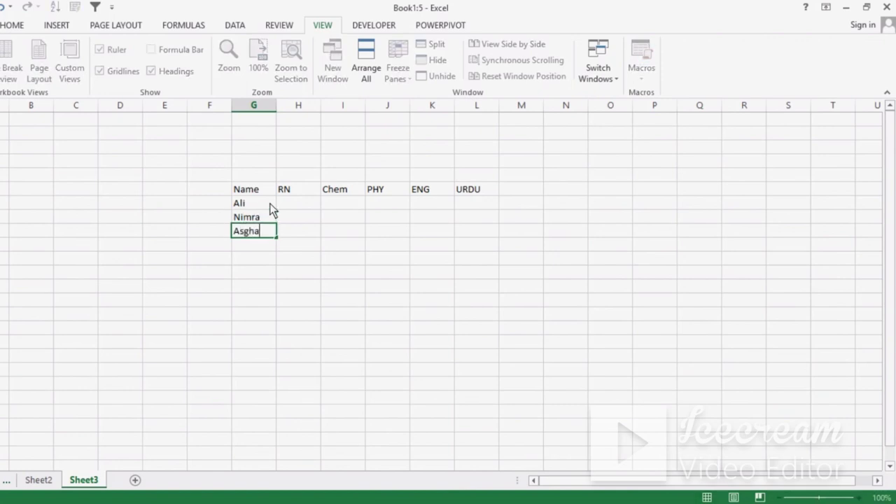
text(r)
key(Up)
Step: Enter roll numbers 123, 124 and 125 in the RN column
key(Right)
key(Up)
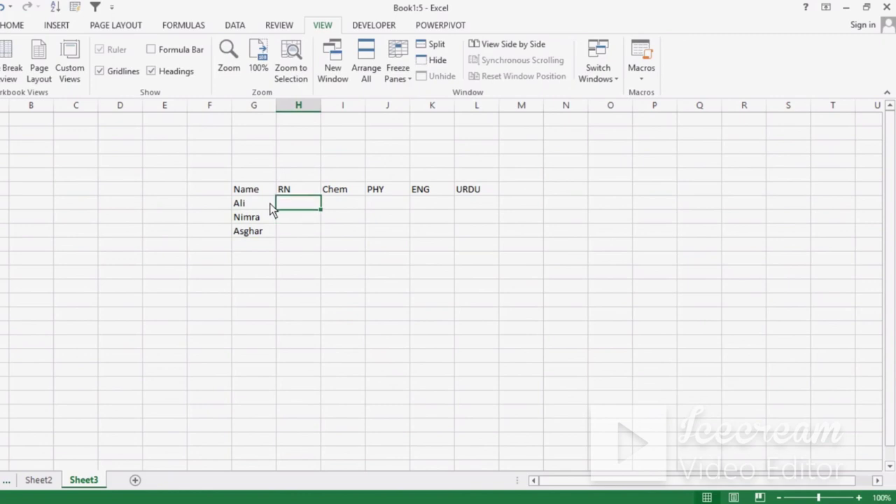
text(12)
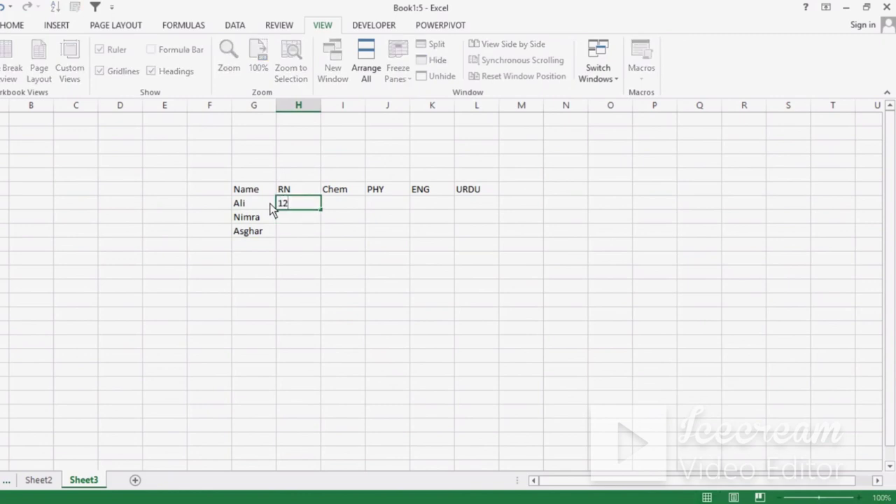
text(3)
key(Return)
text(1)
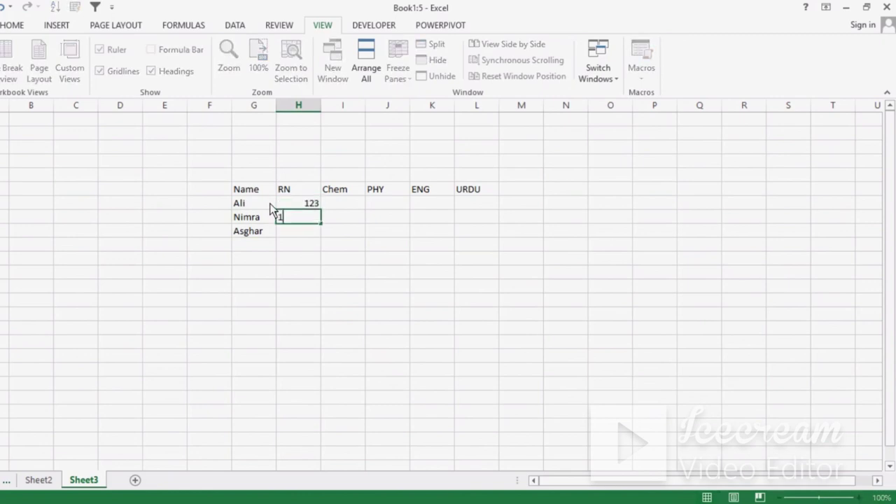
text(24)
key(Return)
text(125)
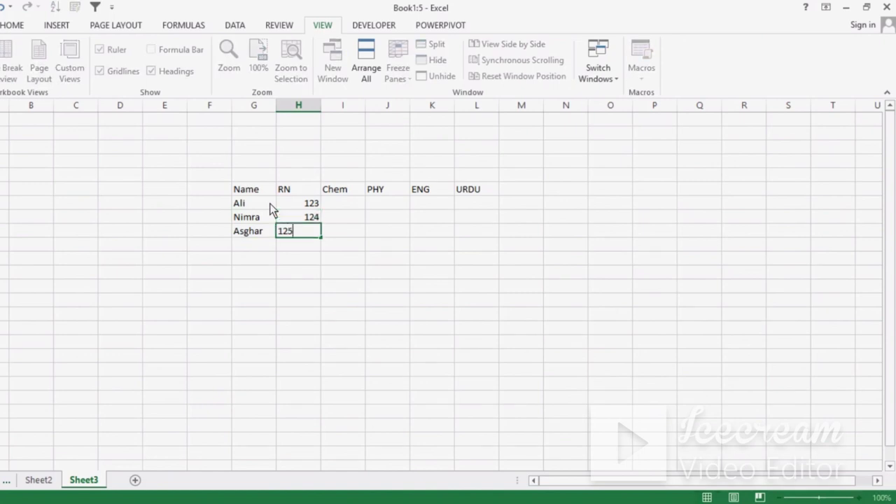
Step: Enter Ali's marks: Chem 15, PHY 58, ENG 74, URDU 85
click(353, 207)
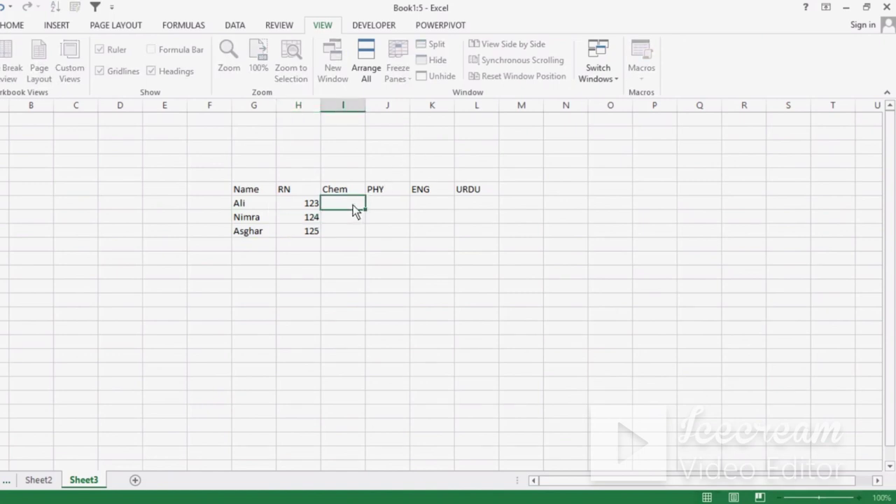
click(353, 205)
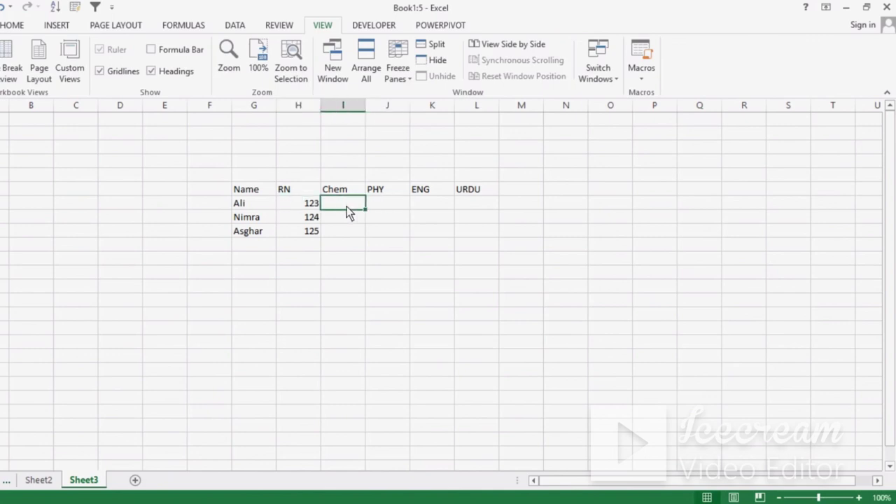
text(15)
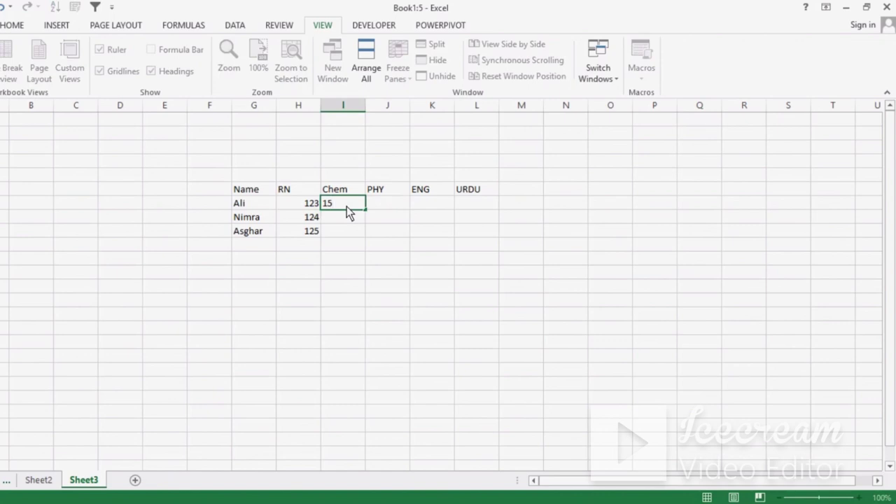
key(Tab)
text(58)
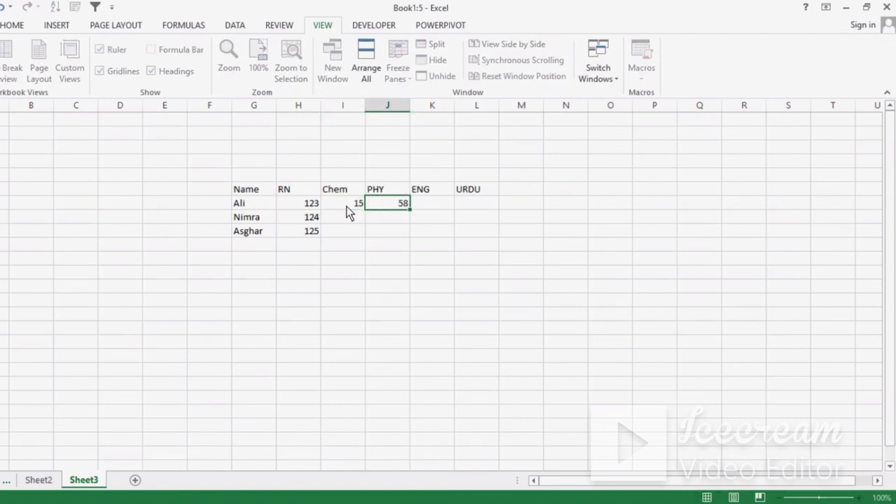
key(Tab)
text(74)
key(Tab)
text(85)
key(Tab)
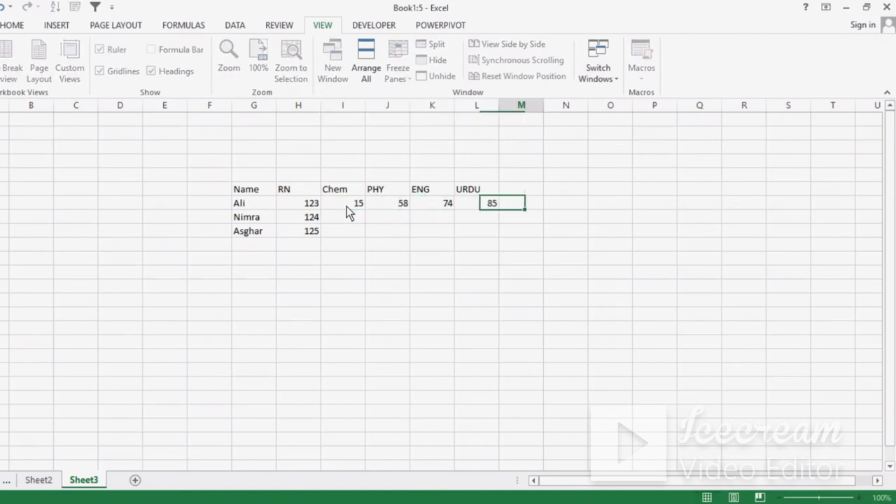
key(Return)
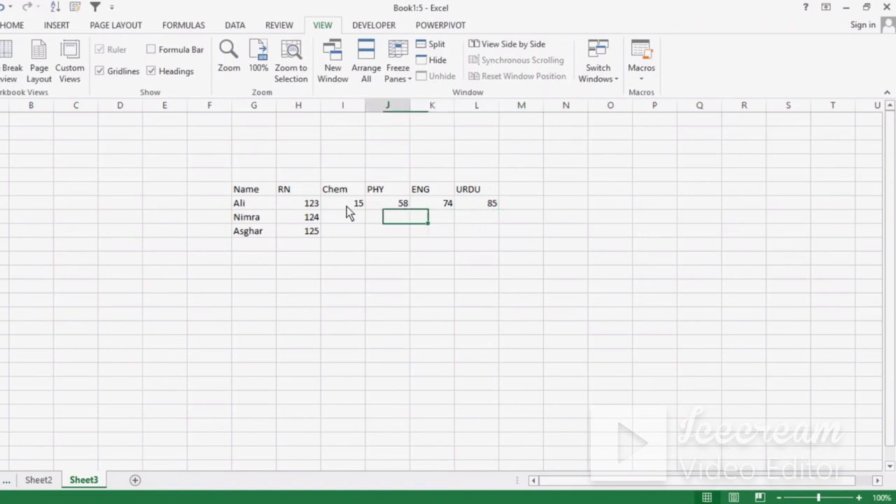
Step: Enter Nimra's marks: Chem 74, PHY 45, ENG 78
text(74)
key(Tab)
text(4)
text(5)
key(Tab)
text(78)
key(Tab)
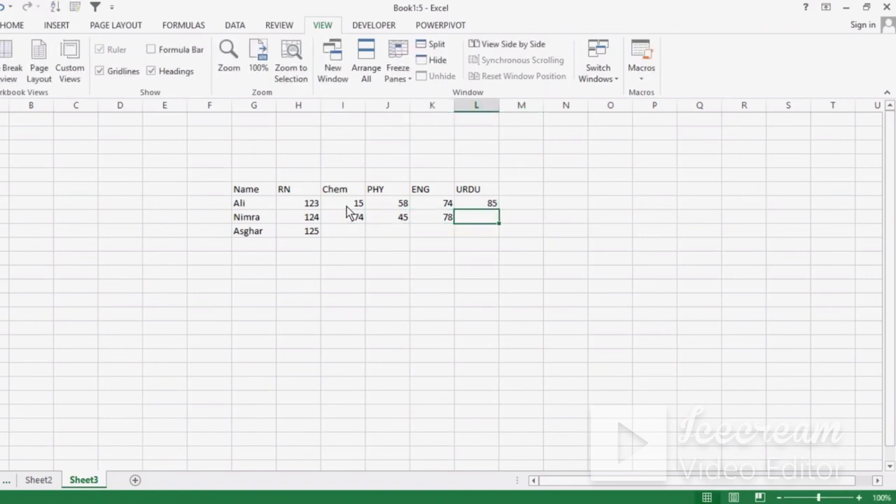
text(45)
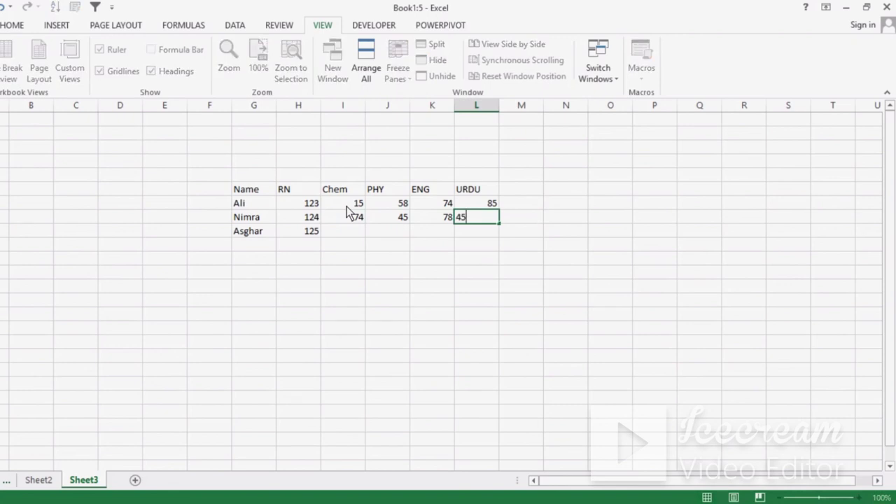
key(Return)
Step: Enter Asghar's marks: Chem 78, PHY 89, ENG 45, URDU 74
key(Left)
key(Left)
key(Left)
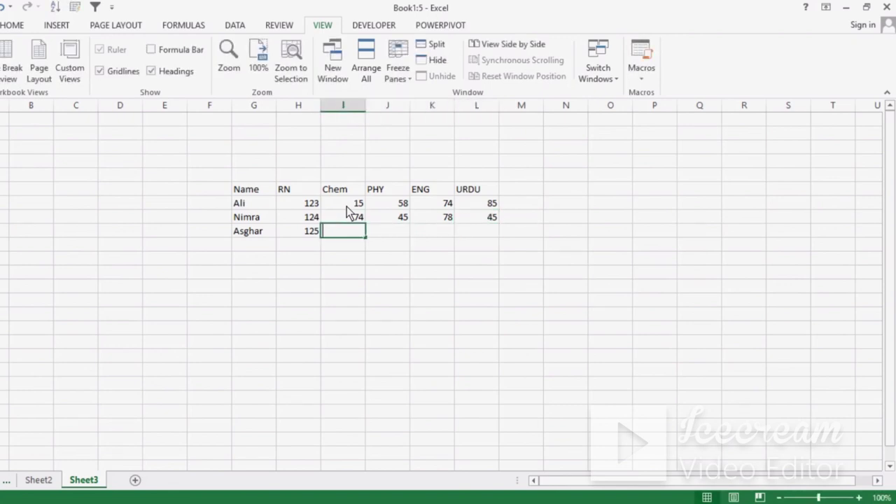
text(78)
key(ctrl+Return)
key(Tab)
text(89)
key(Tab)
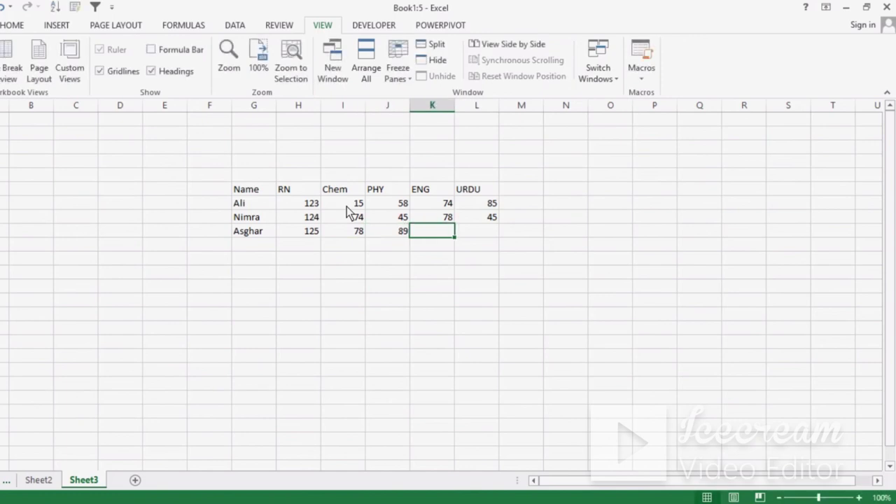
text(45)
key(Tab)
text(74)
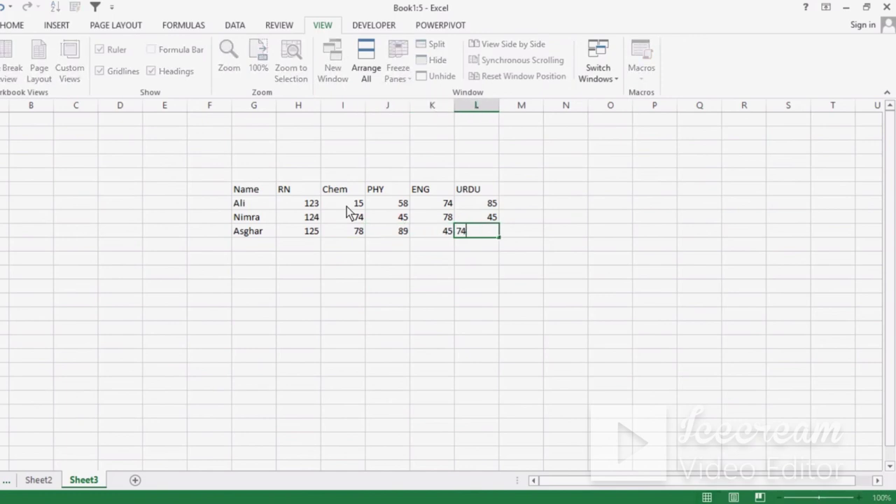
key(Tab)
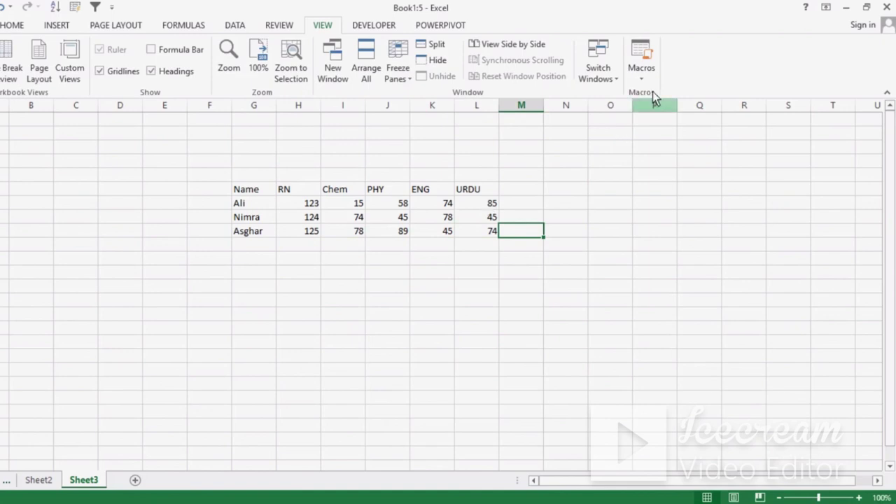
Step: Select G5:L8, click away to N11, then stop recording via View > Macros
mouse_move(246, 194)
mouse_down()
mouse_move(480, 242)
mouse_move(446, 242)
mouse_up()
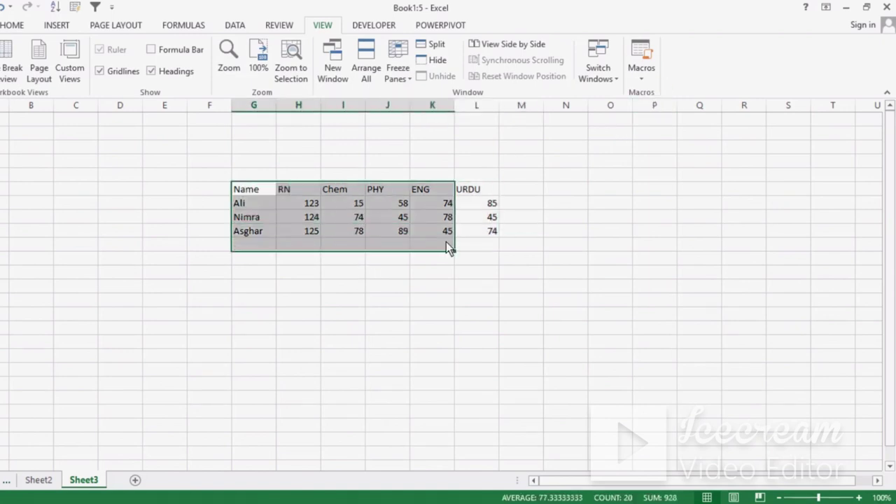
click(573, 273)
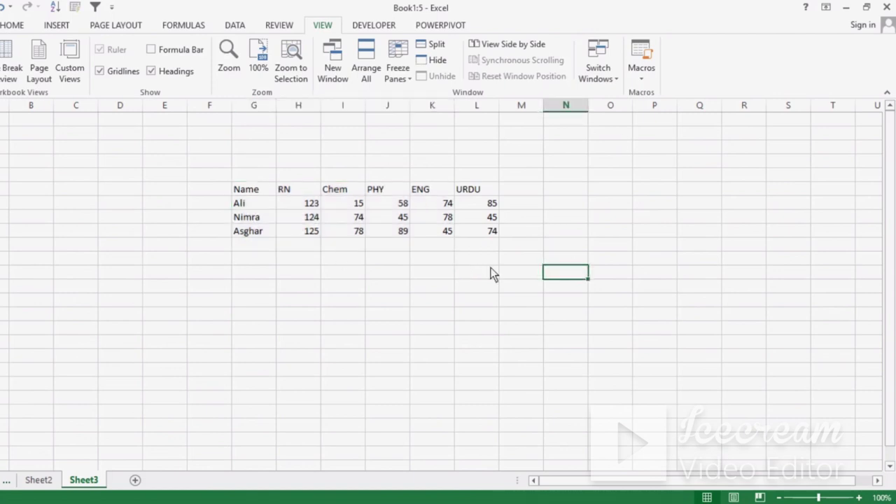
click(647, 79)
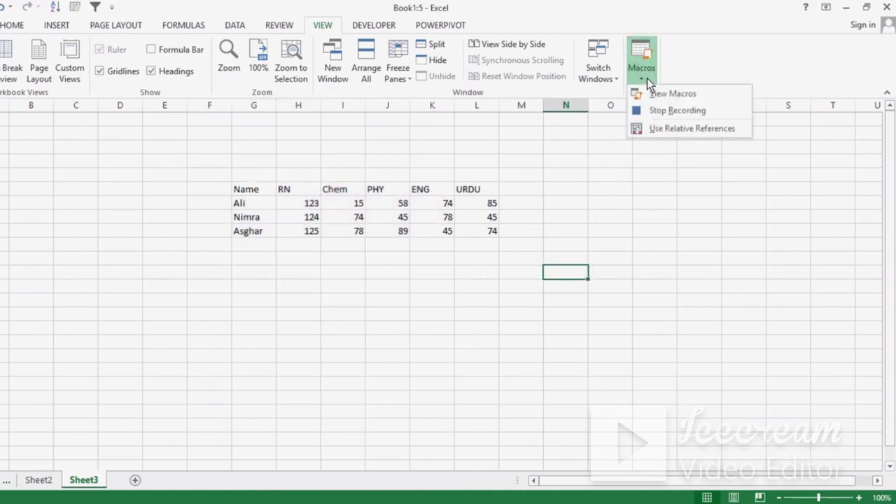
click(658, 111)
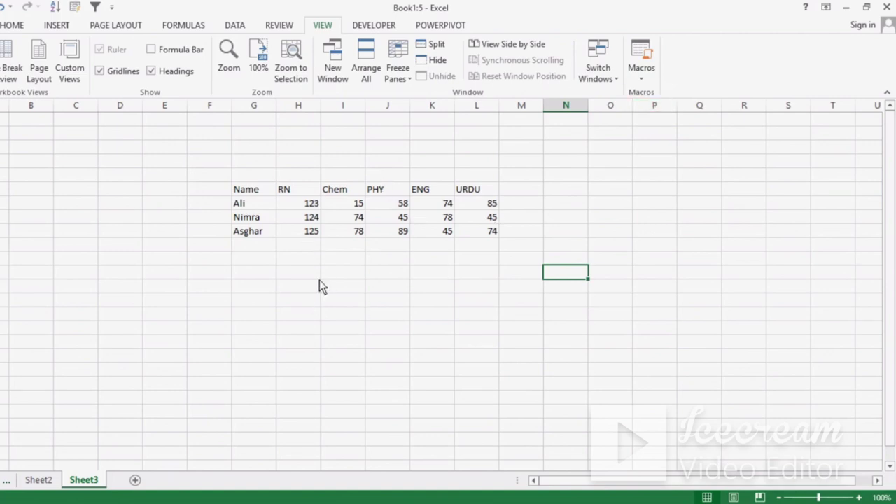
Step: Add Sheet4, select cell E6, and run the abc macro there
click(135, 480)
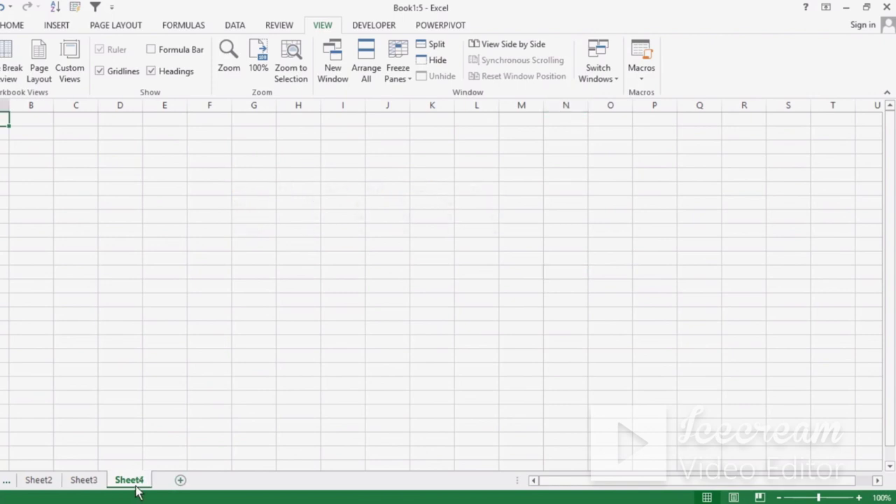
click(154, 190)
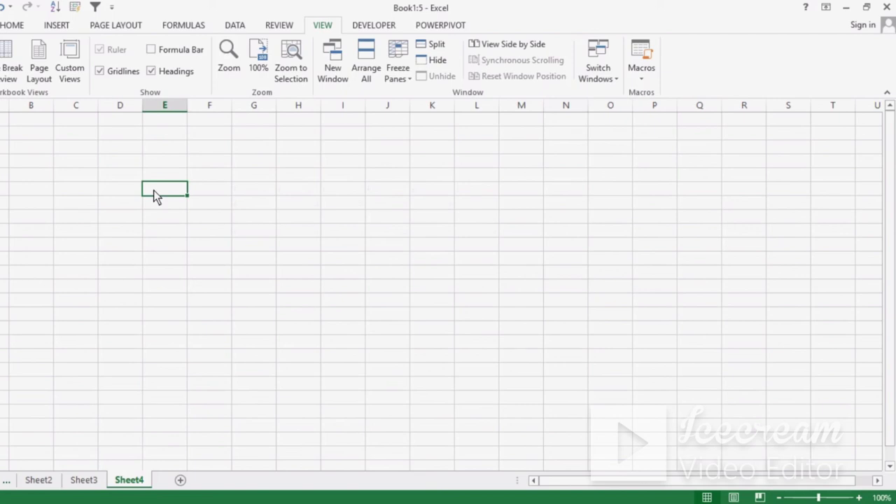
click(643, 70)
click(661, 95)
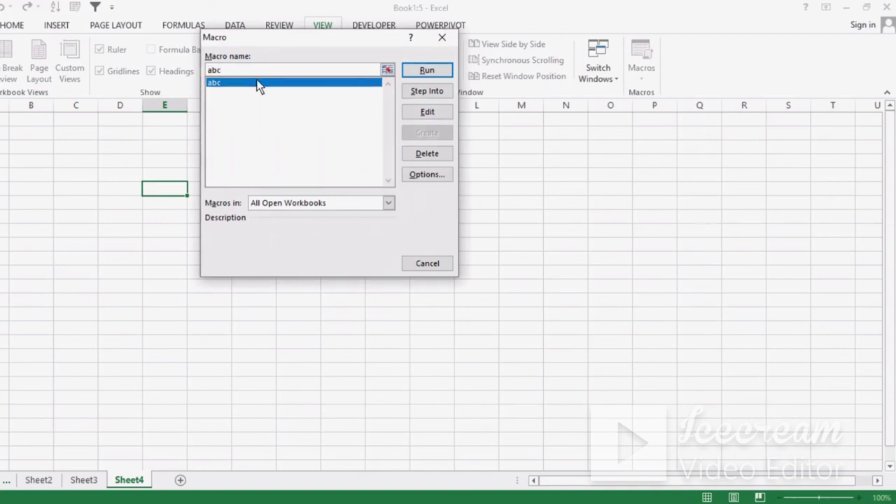
click(418, 72)
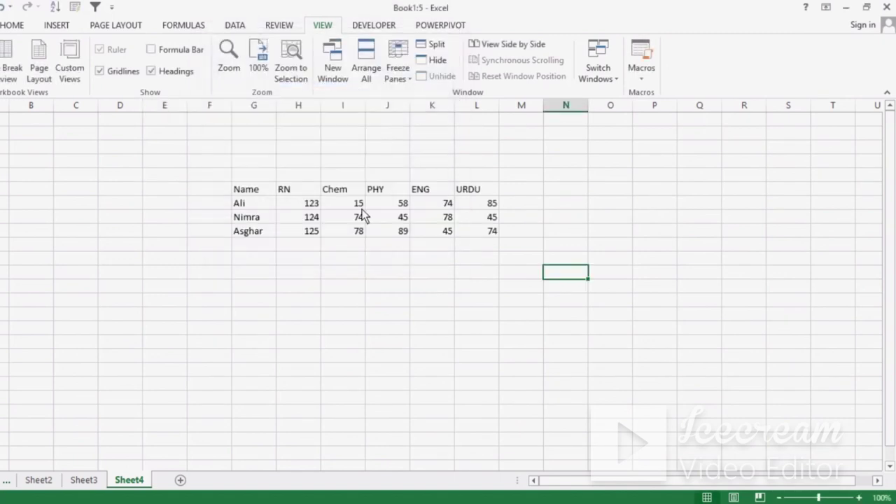